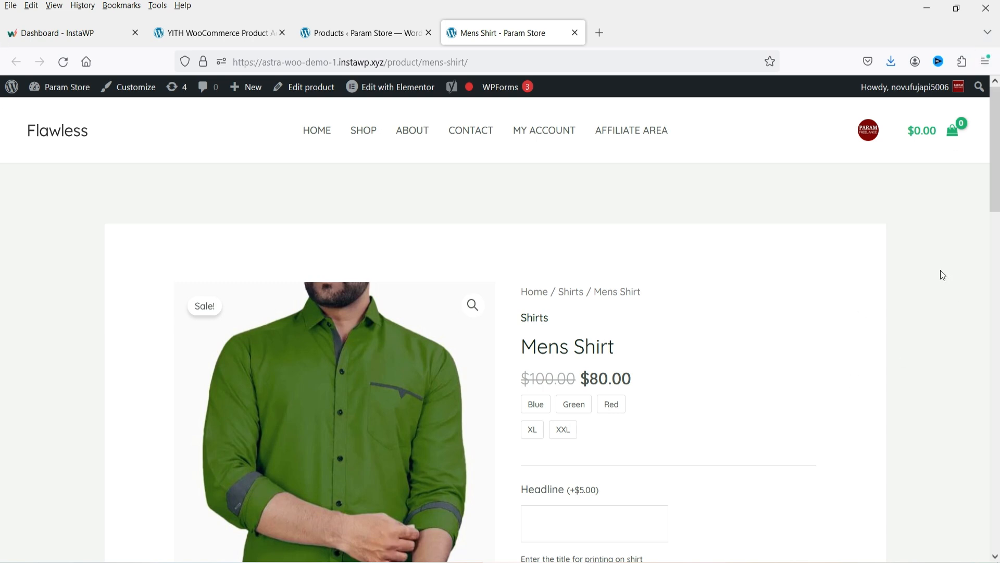
Step: Enter "Param" as the Headline text to print on the Mens Shirt product page
scroll(941, 272, "down", 4)
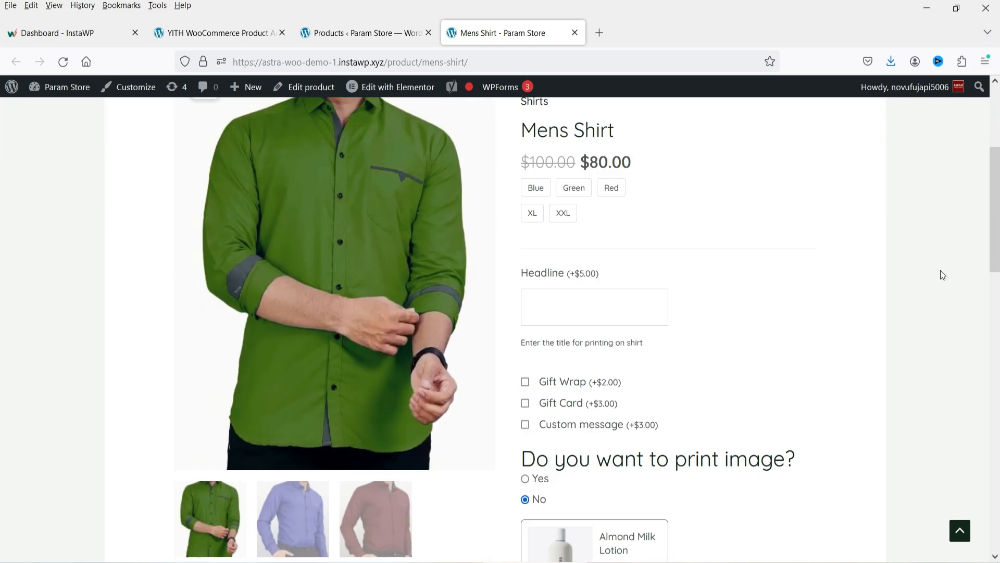
scroll(938, 270, "up", 3)
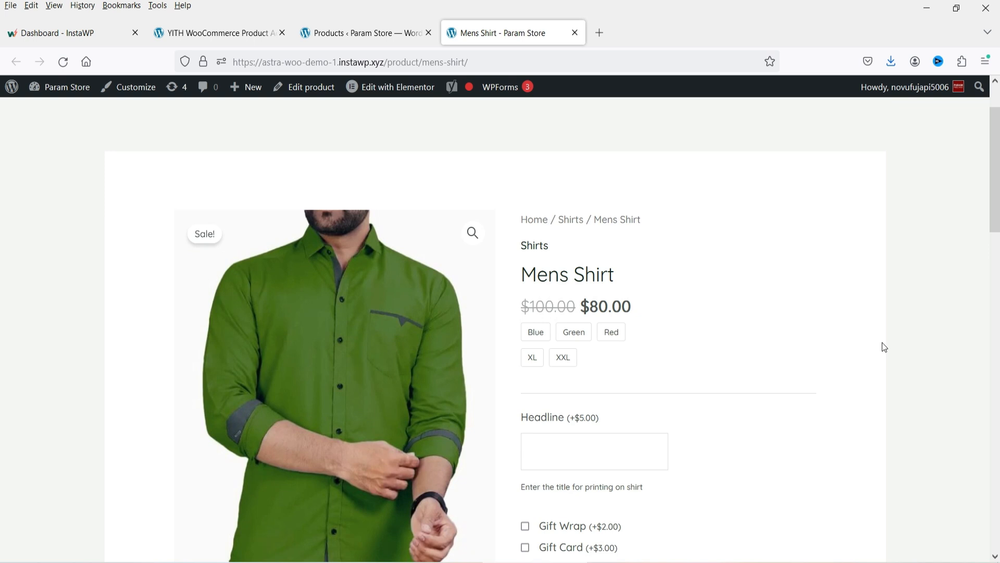
scroll(884, 346, "down", 3)
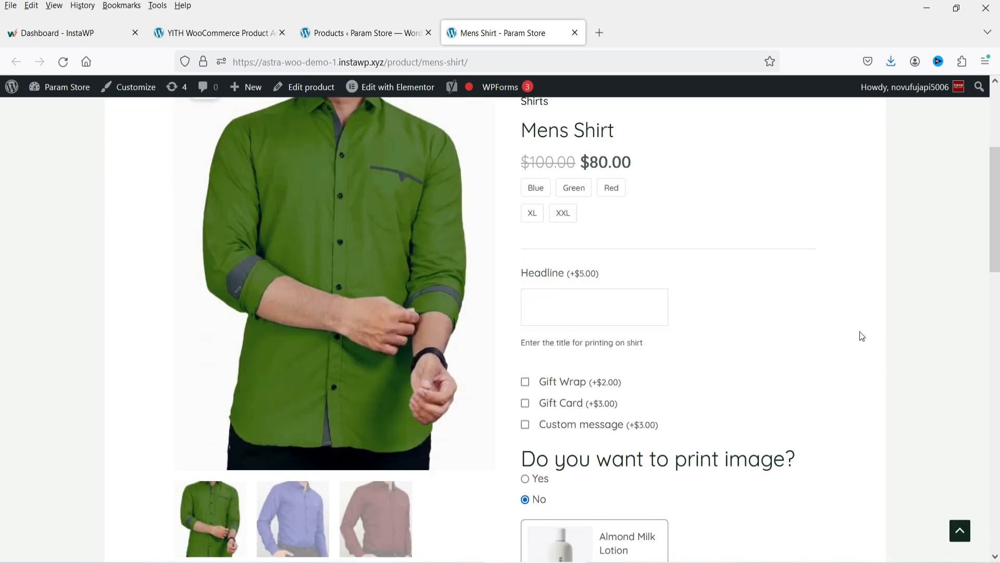
left_click(607, 296)
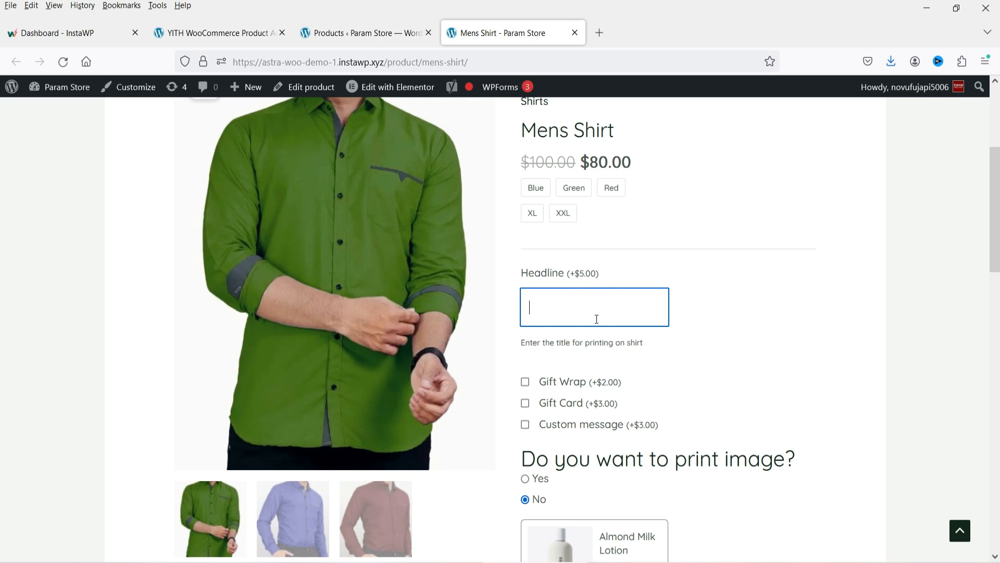
type("Param")
Step: Add the Gift Wrap, Gift Card and Custom message options to the shirt and check the order totals
scroll(753, 312, "down", 4)
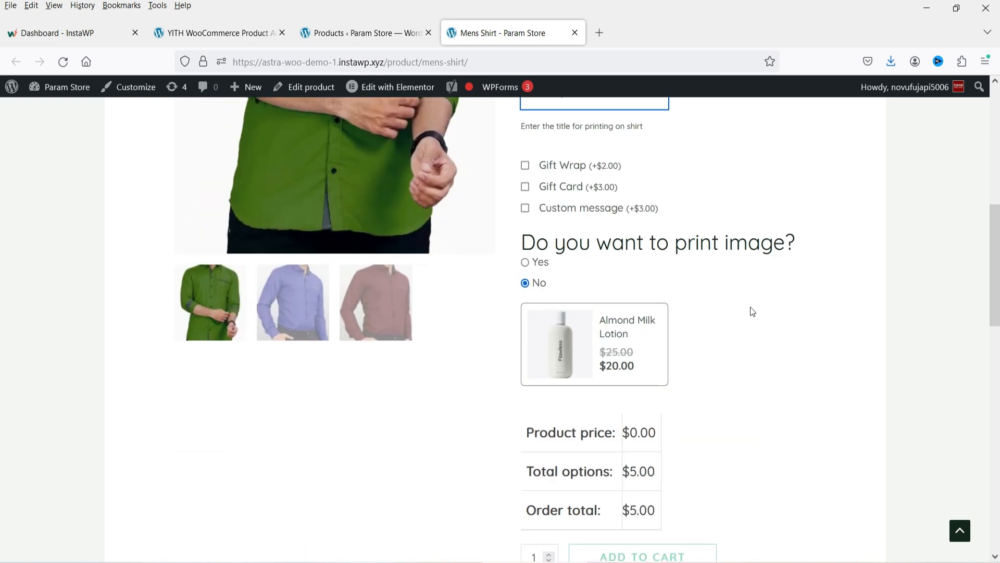
scroll(730, 436, "up", 3)
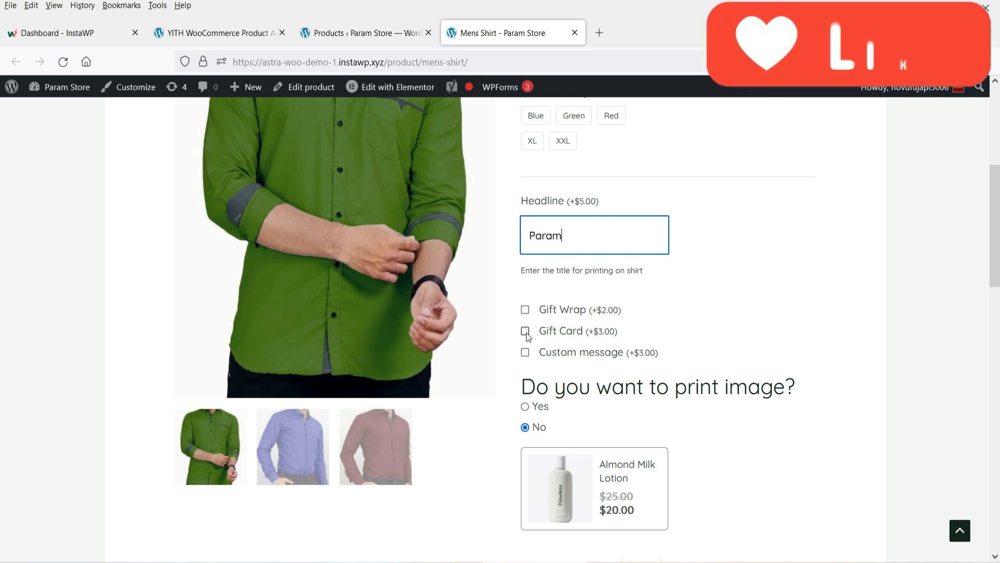
left_click(525, 310)
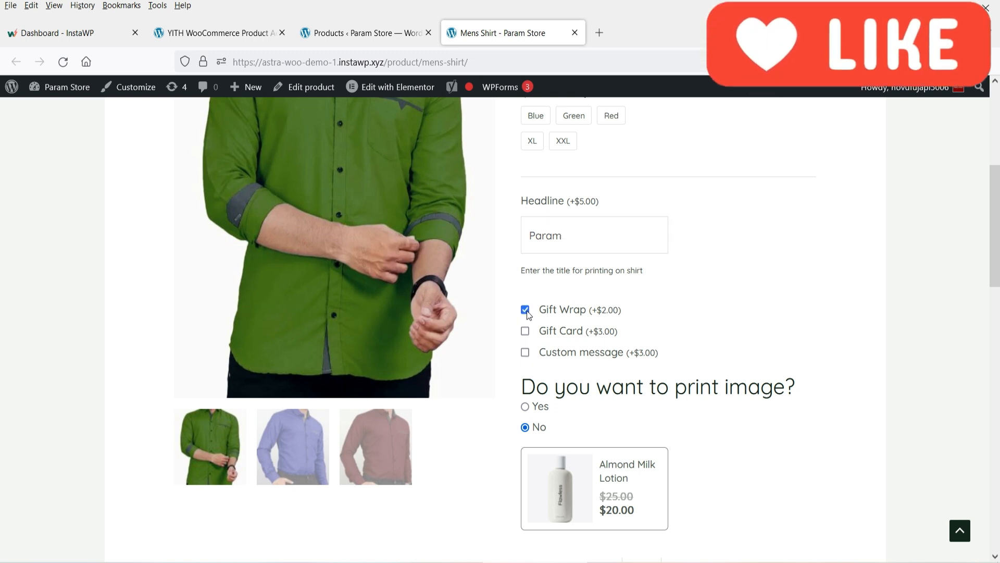
left_click(524, 337)
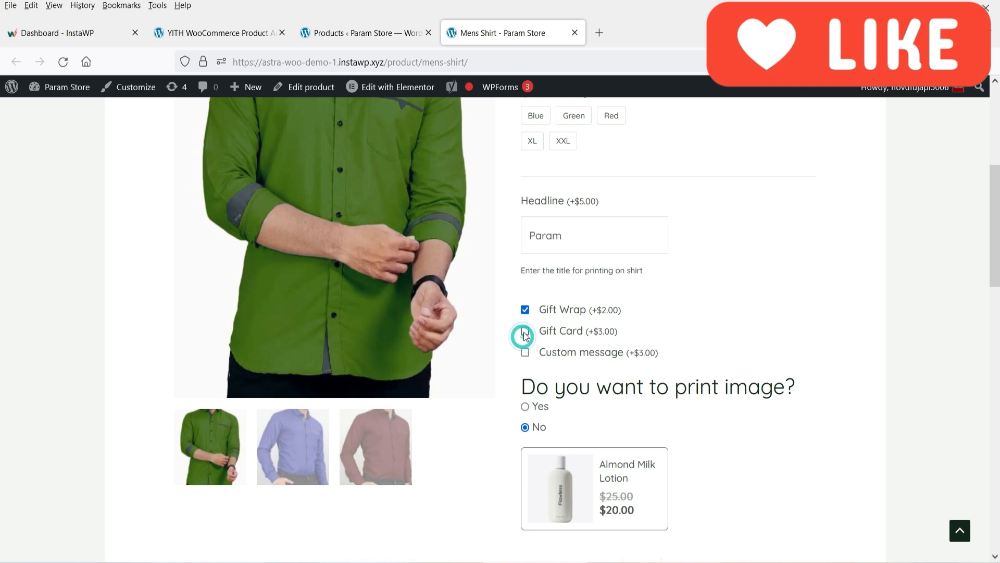
left_click(524, 352)
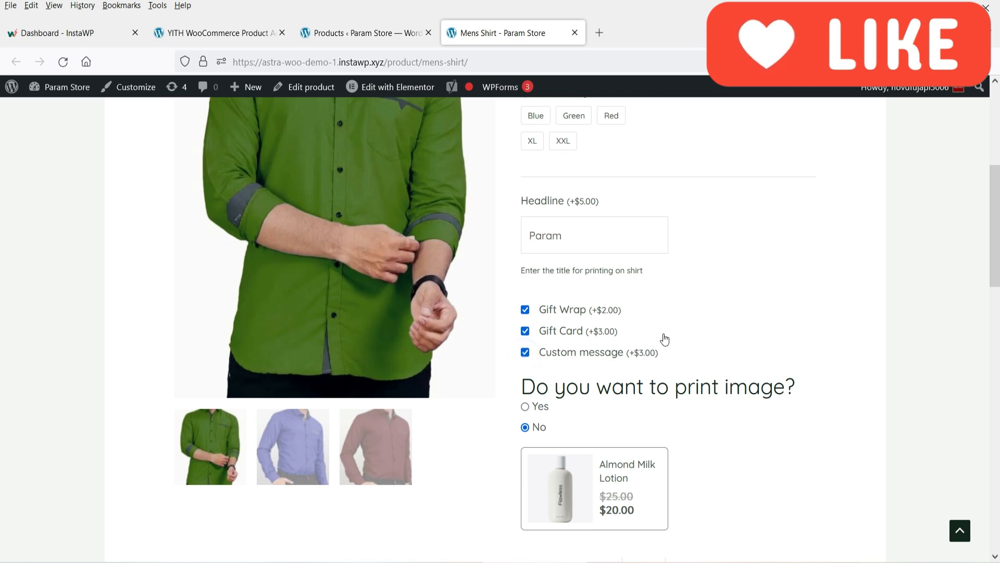
scroll(519, 240, "down", 2)
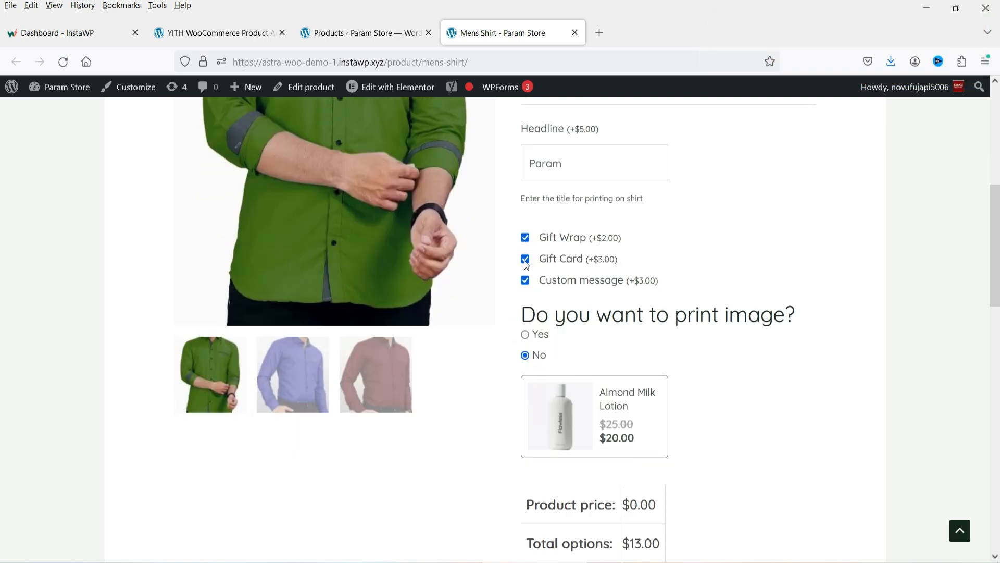
scroll(721, 280, "down", 4)
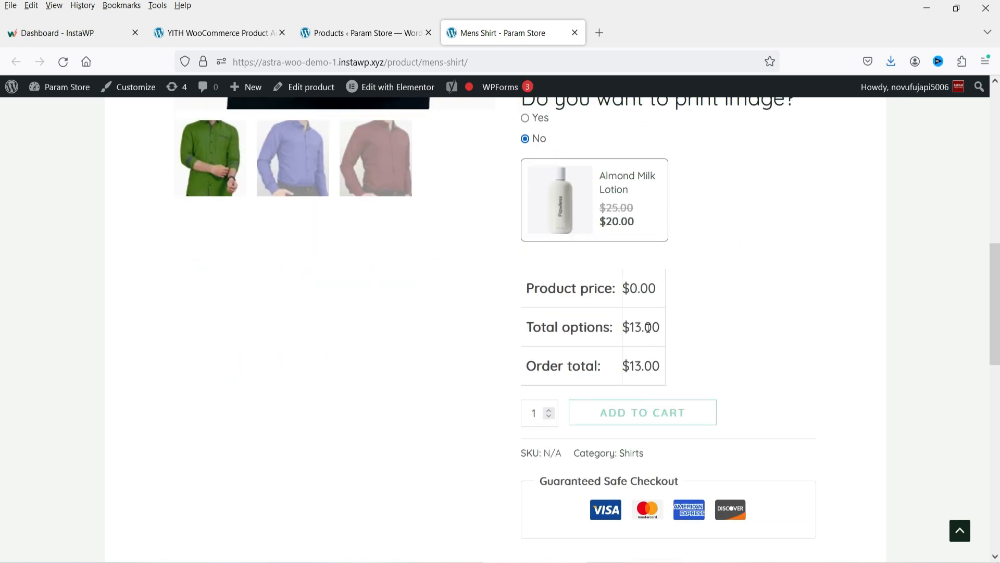
scroll(767, 357, "up", 3)
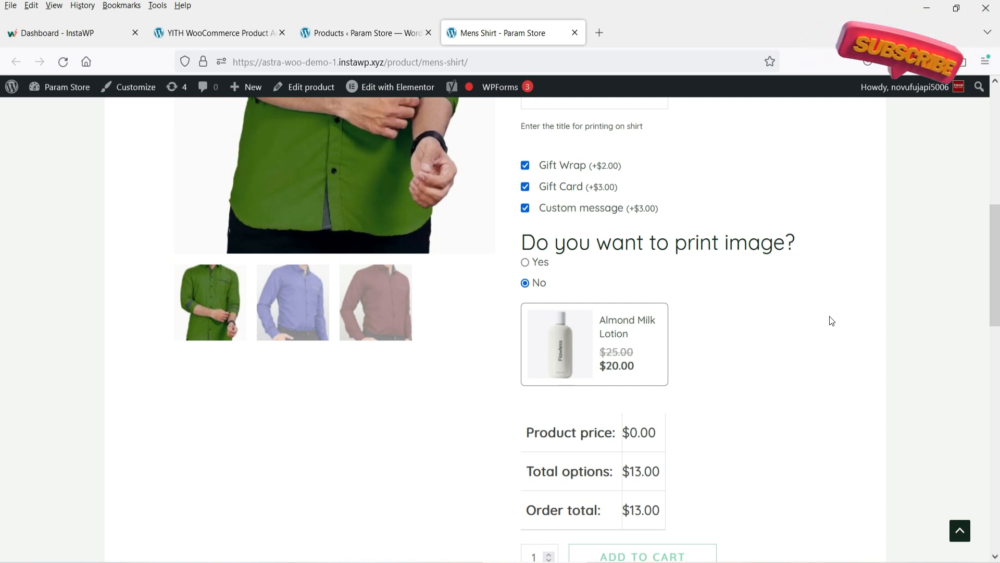
Step: Toggle the print image question between Yes and No, leaving it on Yes to offer the image upload field
left_click(525, 263)
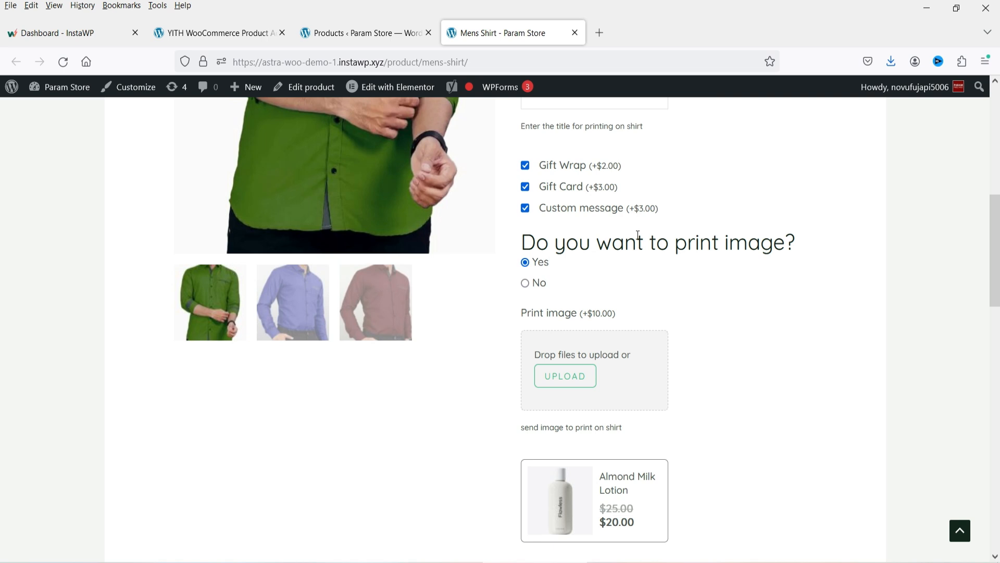
left_click(551, 285)
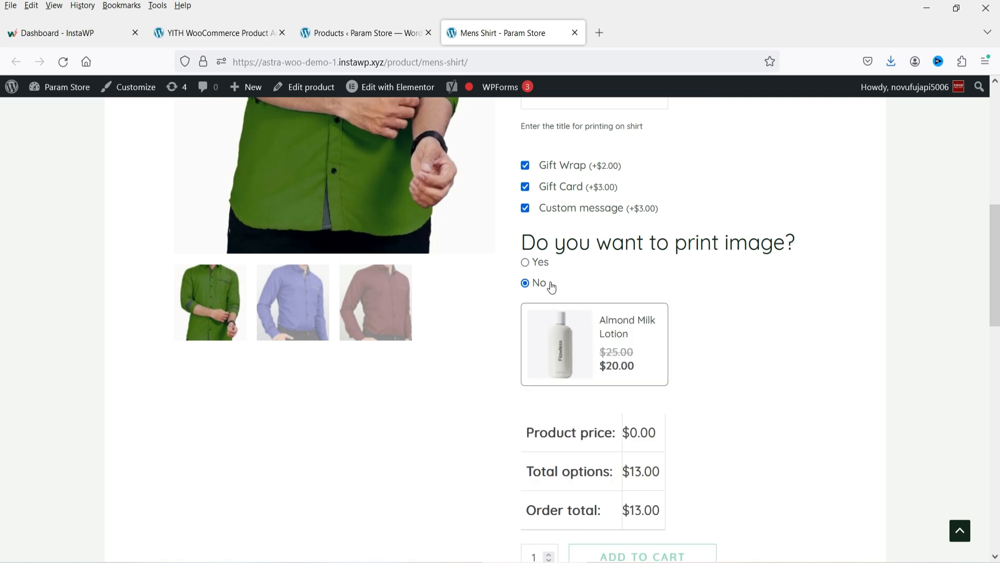
left_click(528, 262)
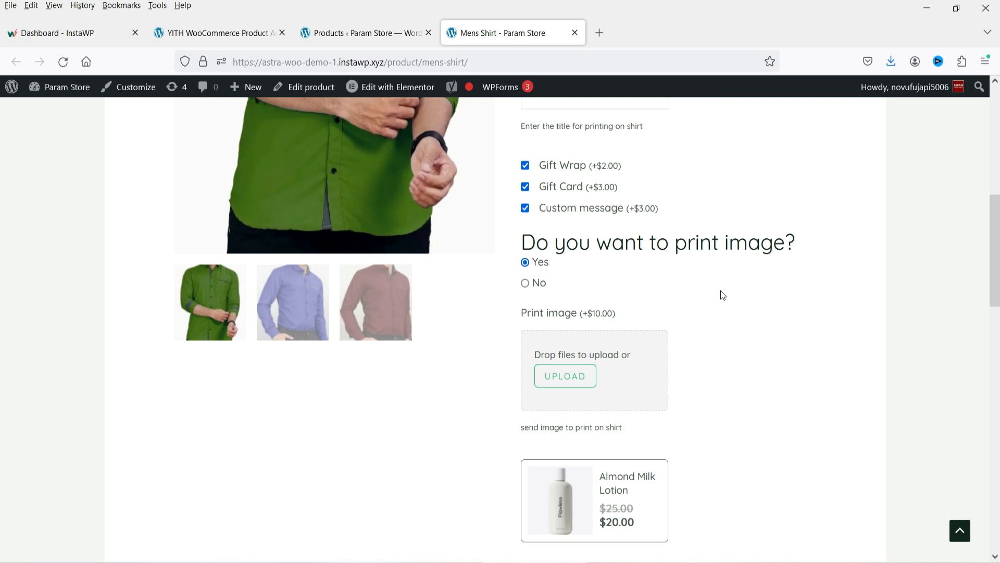
Step: Select the Almond Milk Lotion as an additional product for the shirt order
scroll(721, 295, "down", 4)
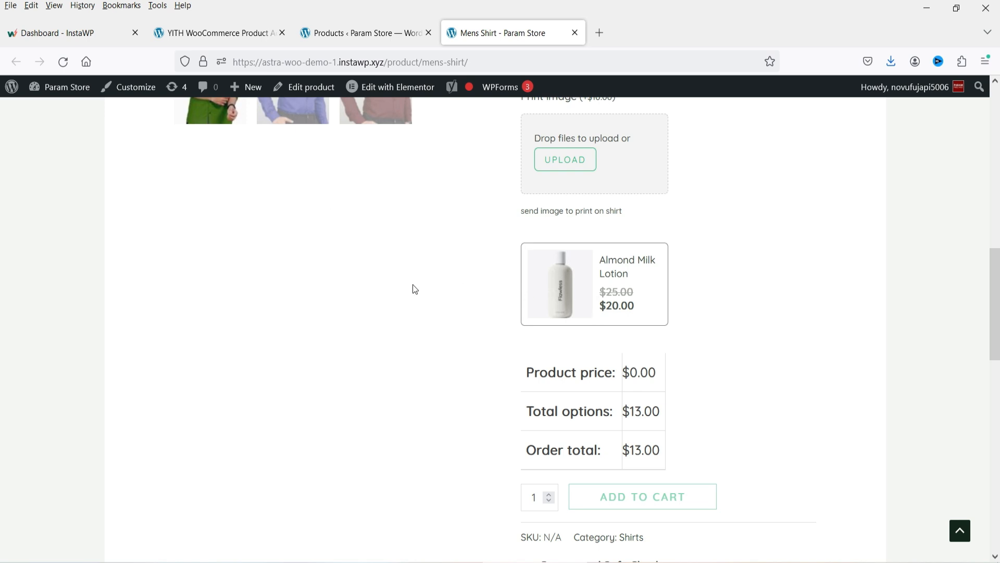
scroll(375, 171, "up", 4)
scroll(692, 215, "down", 5)
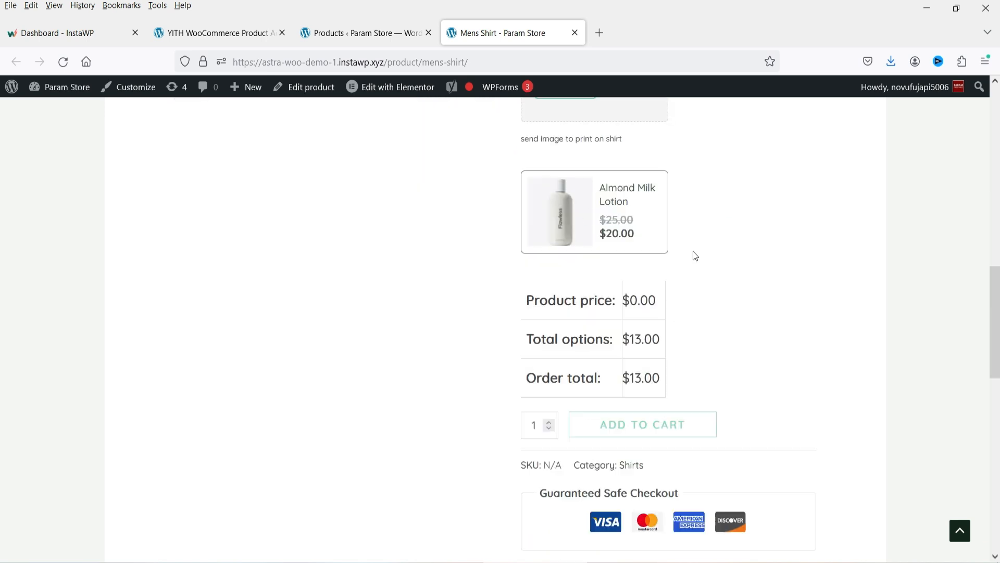
left_click(605, 244)
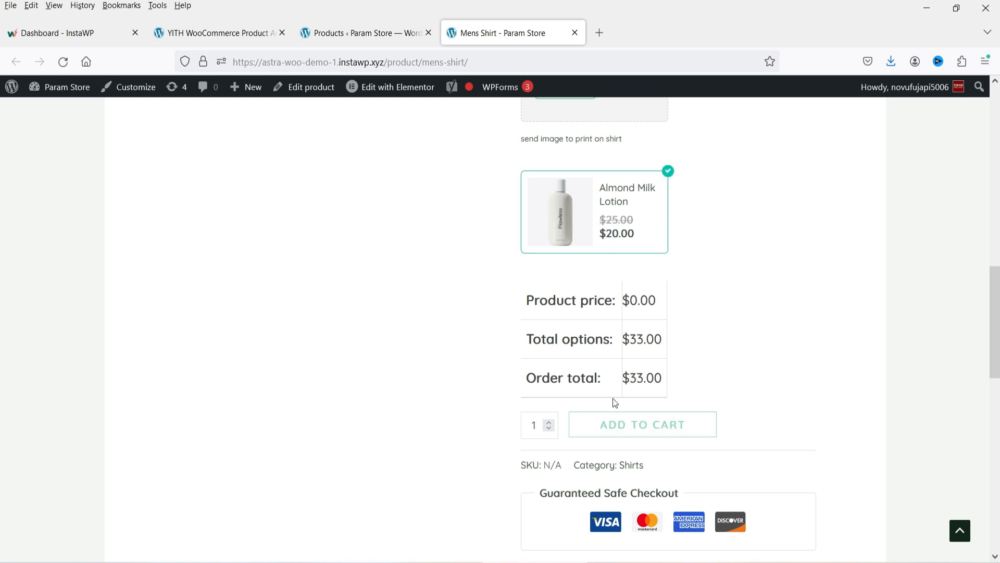
Step: Examine the order total, the shirt's color and size variations, and the chosen add-ons on the product page
left_click_drag(631, 378, 654, 378)
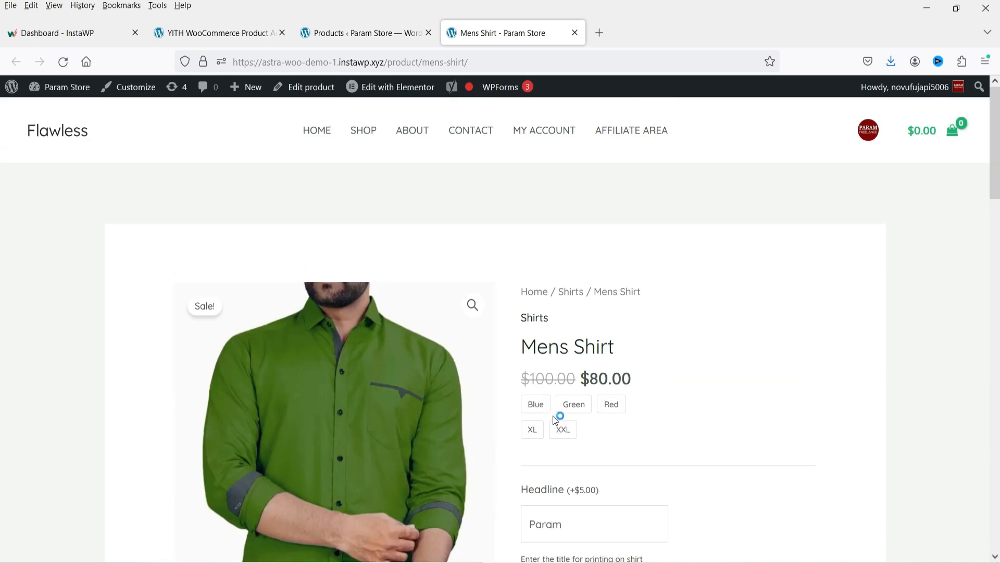
scroll(639, 331, "down", 4)
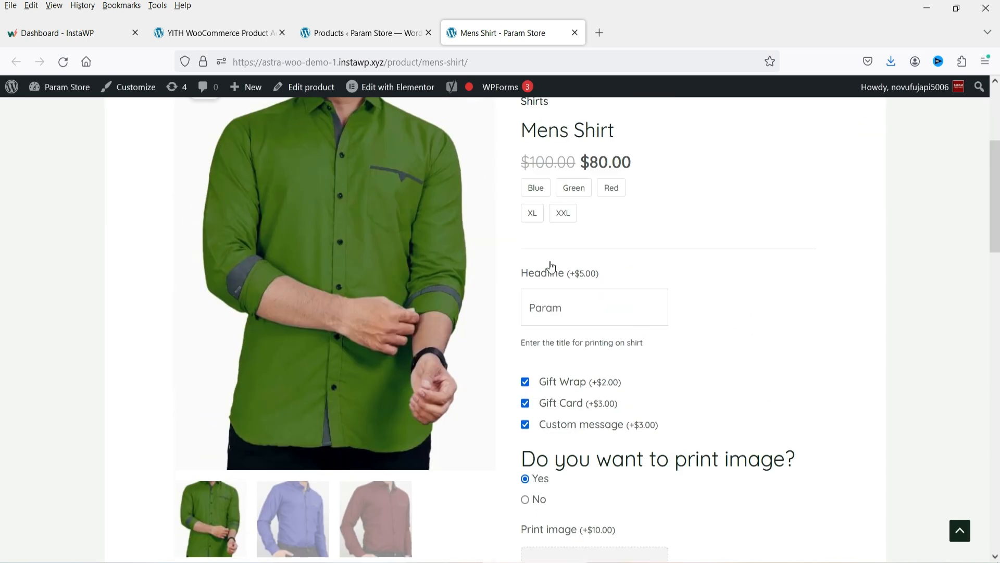
left_click(538, 191)
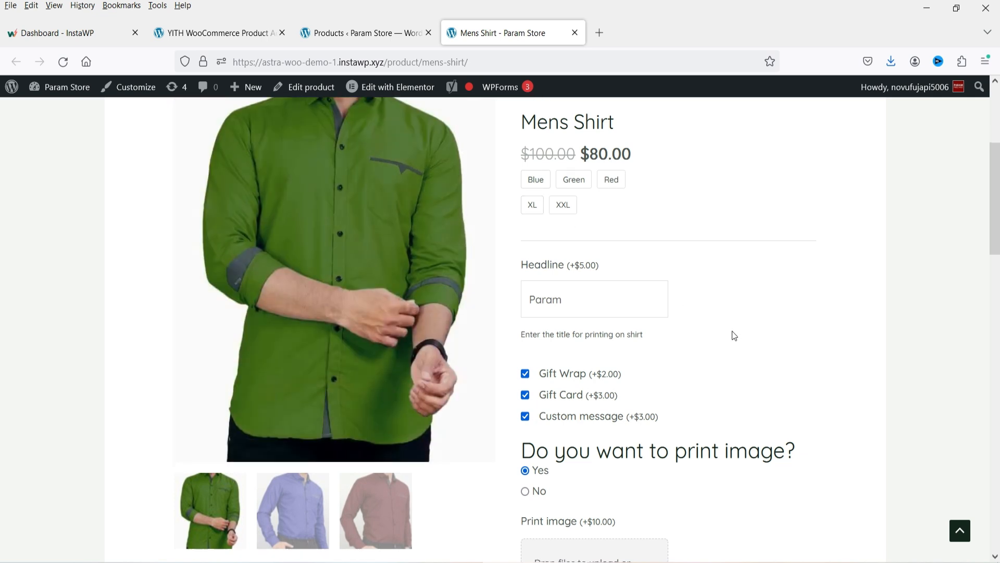
scroll(729, 332, "down", 8)
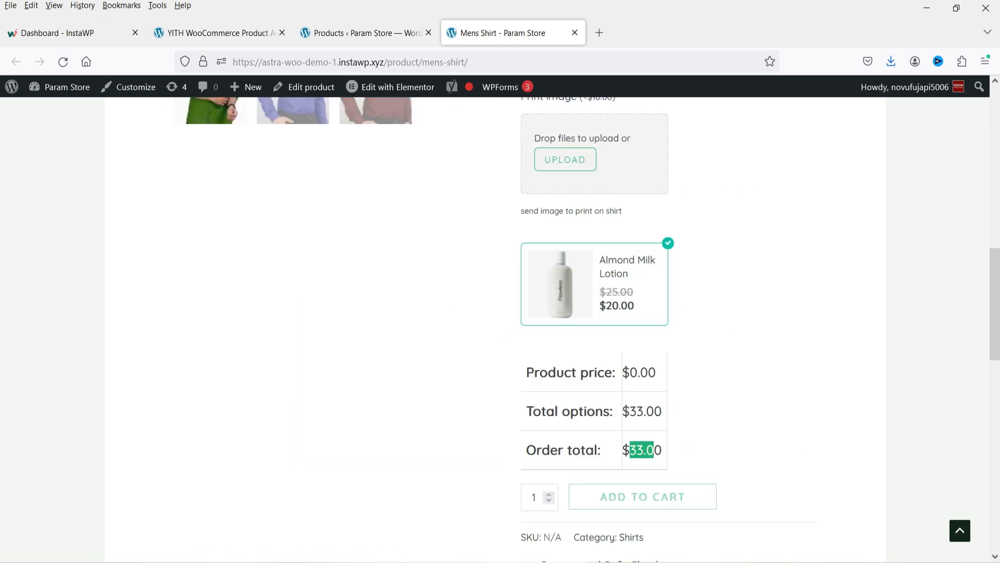
left_click(756, 295)
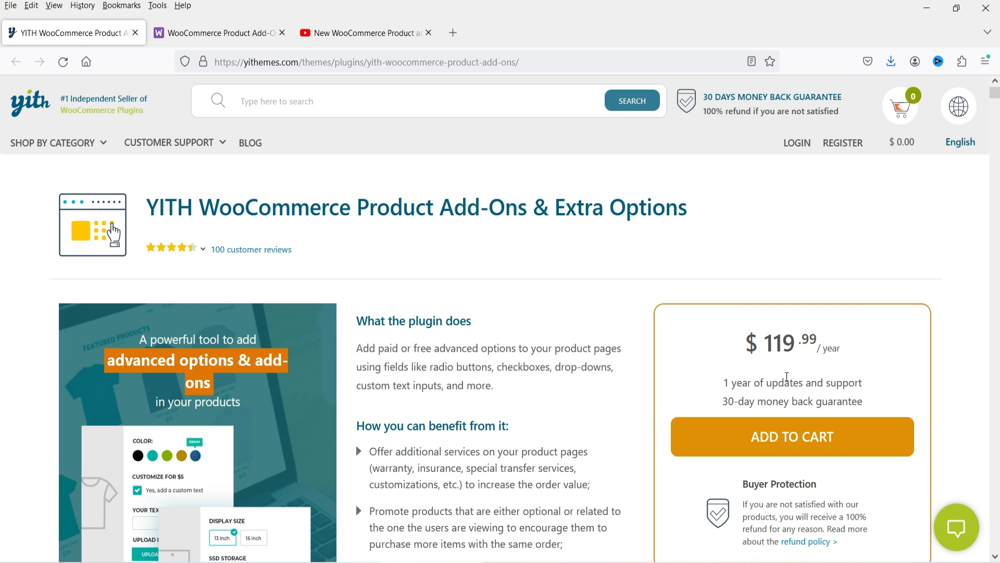
Step: View the YouTube tutorial on the product add-ons plugin and examine the price of Woo's Product Add-Ons extension
left_click(371, 33)
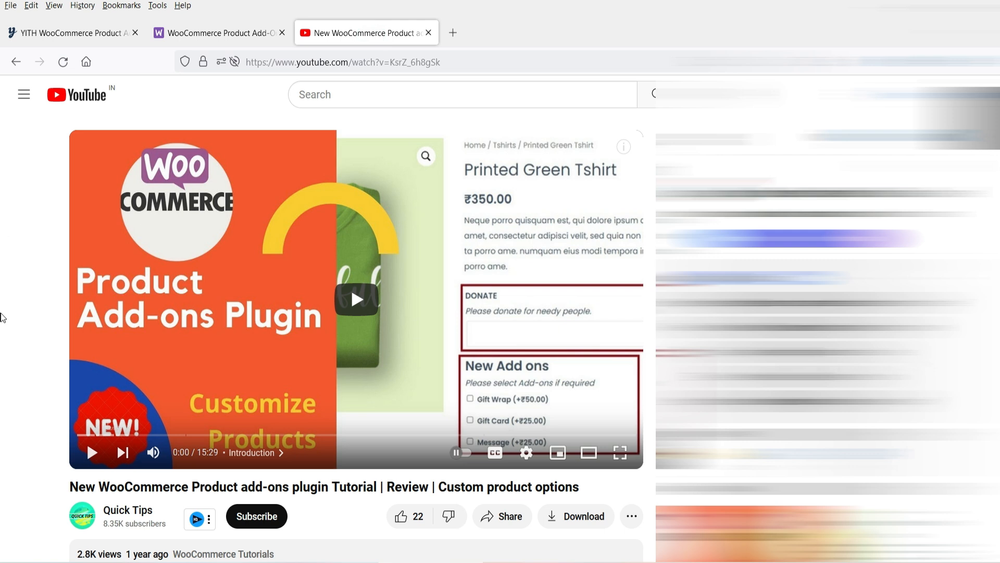
left_click(201, 34)
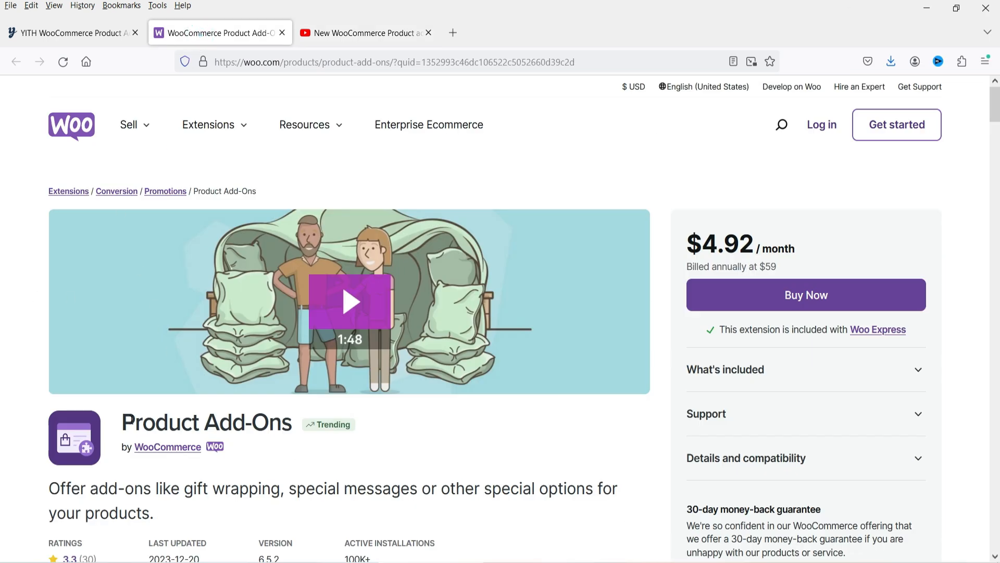
double_click(776, 267)
left_click(805, 266)
left_click(16, 39)
left_click(193, 40)
Step: Examine the feature overview on the YITH WooCommerce Product Add-Ons & Extra Options plugin page
left_click(48, 34)
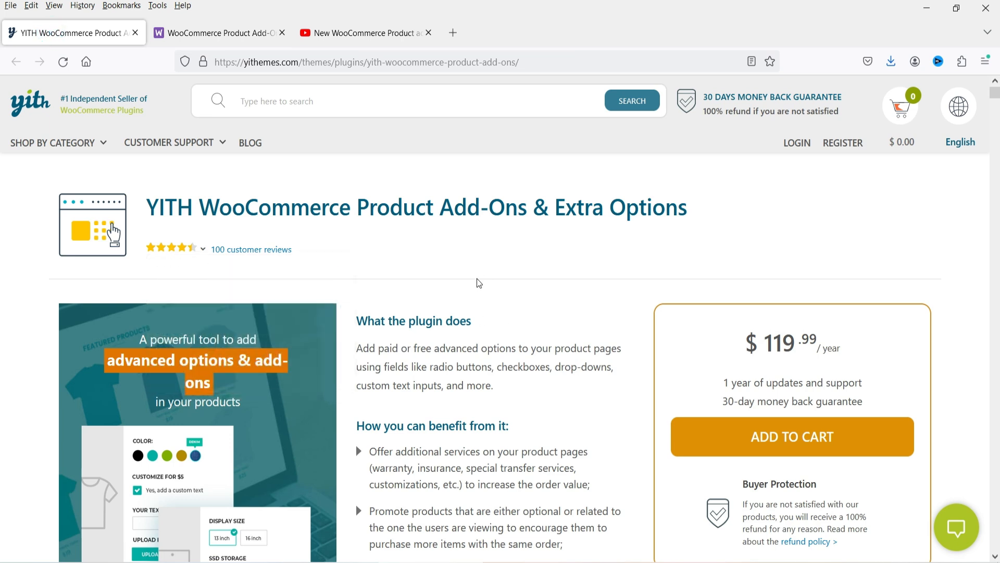
scroll(476, 285, "down", 15)
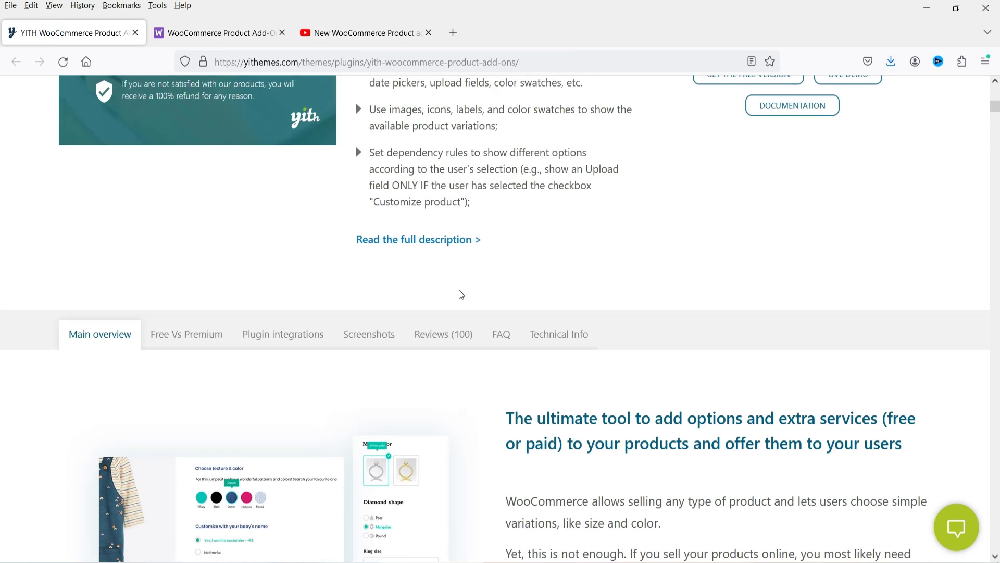
scroll(459, 290, "up", 6)
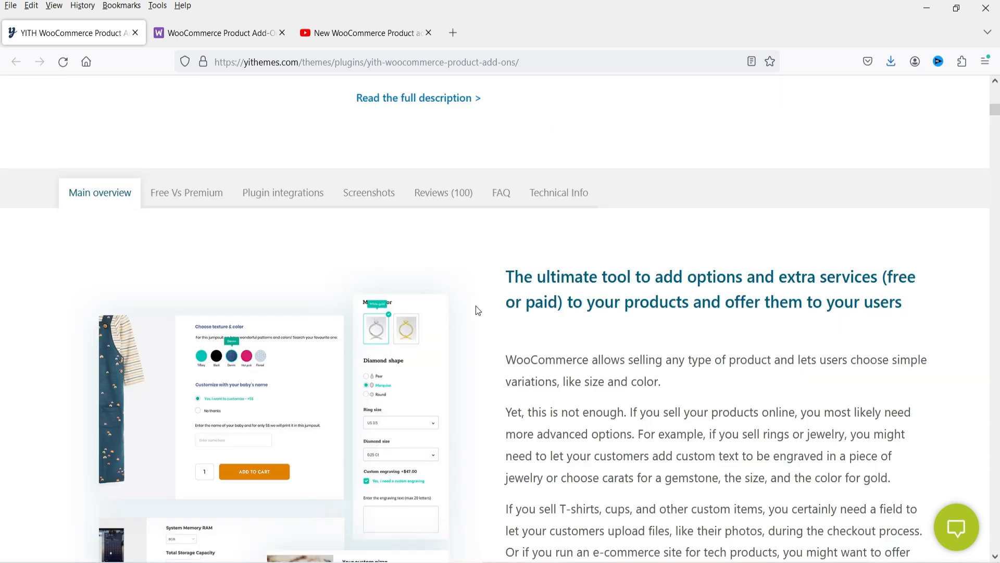
Step: Revisit the YouTube tutorial and the Woo Product Add-Ons page to compare the official extension with the YITH plugin
left_click(388, 32)
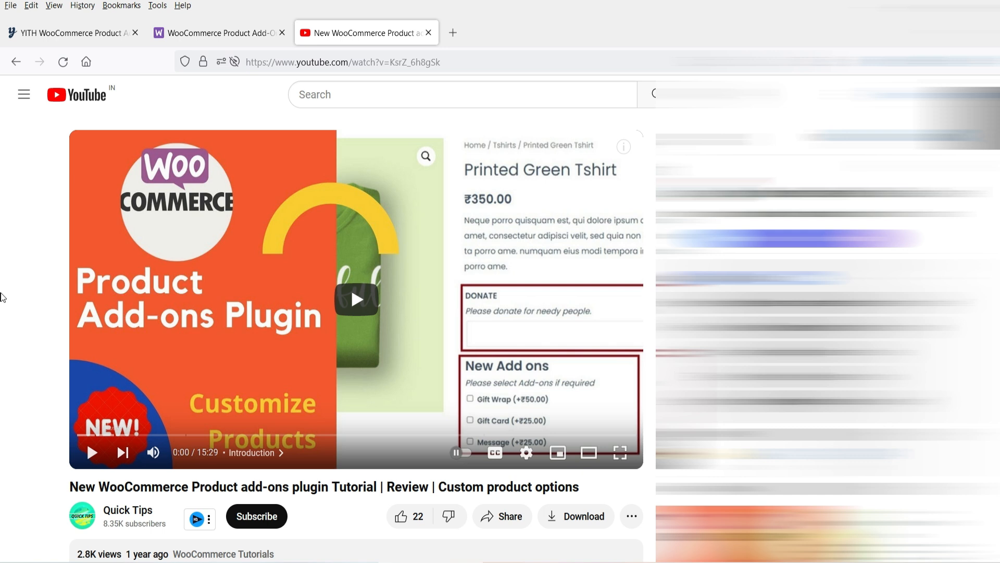
left_click(194, 33)
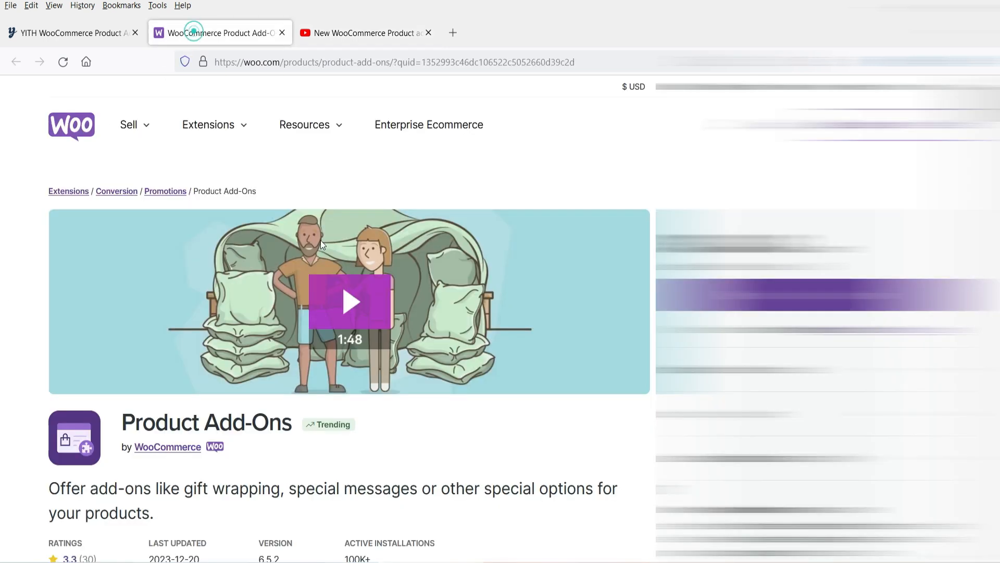
left_click(324, 37)
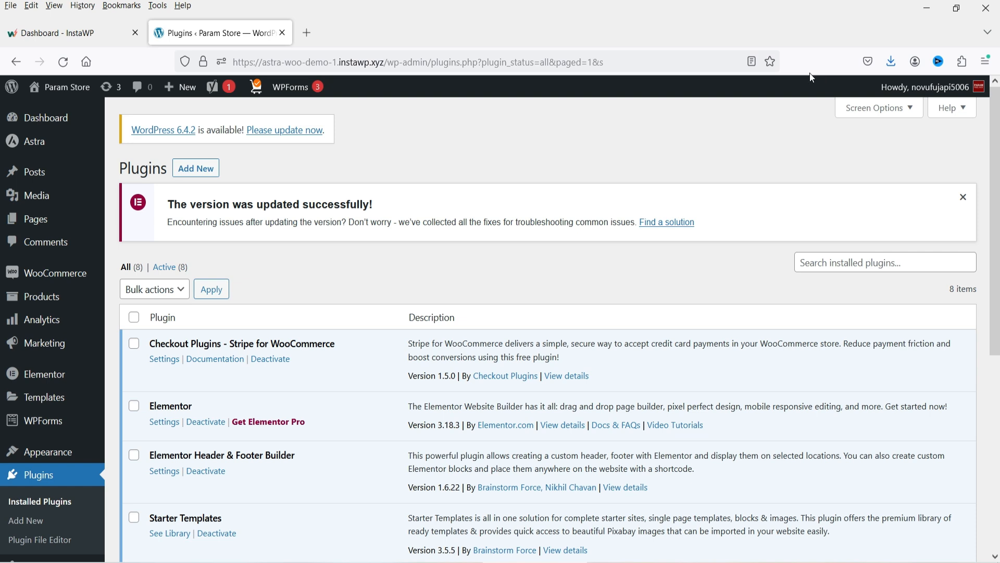
Step: Search the WordPress plugins available to install for "woocommerce product add-on"
left_click(26, 519)
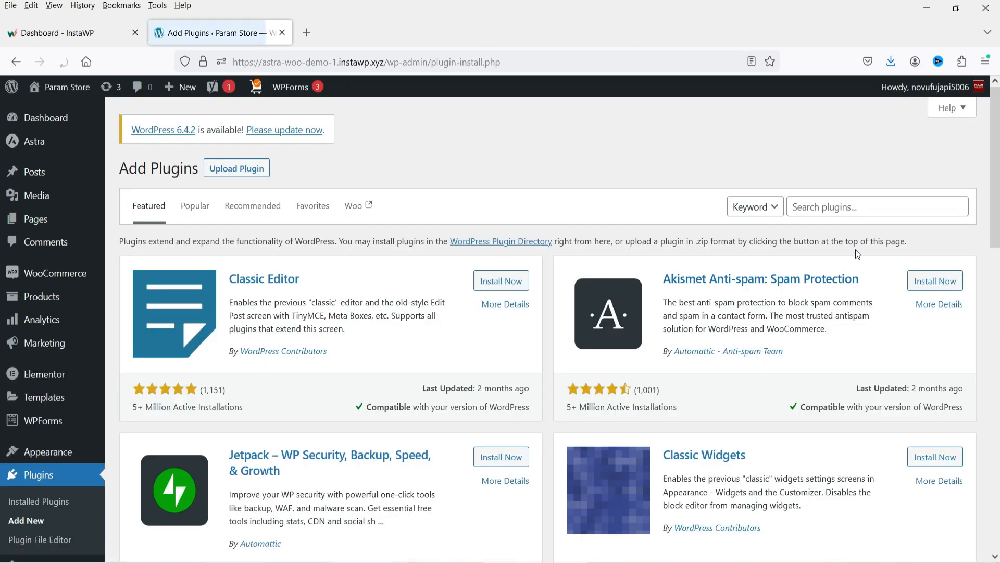
left_click(834, 206)
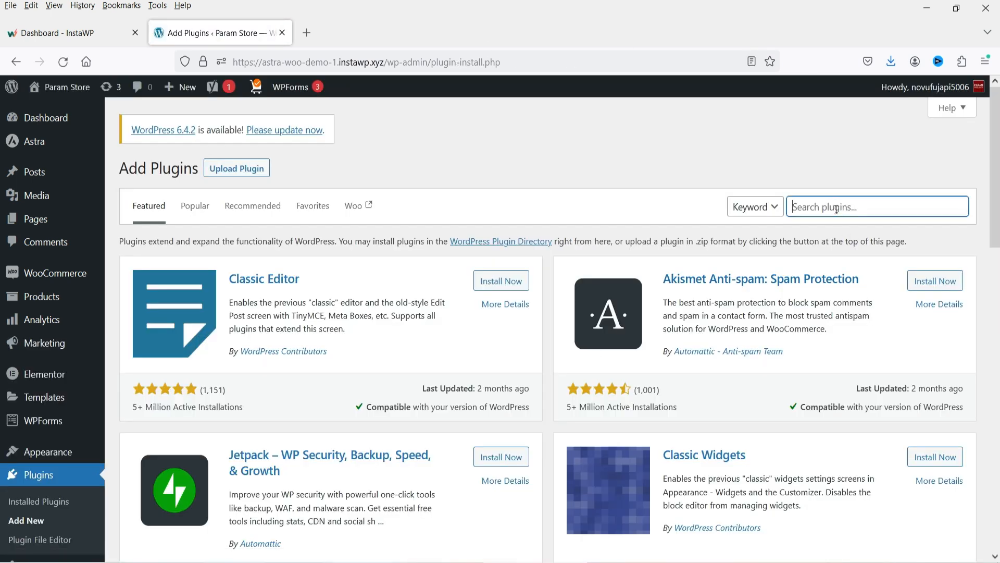
type("woocommerce prod")
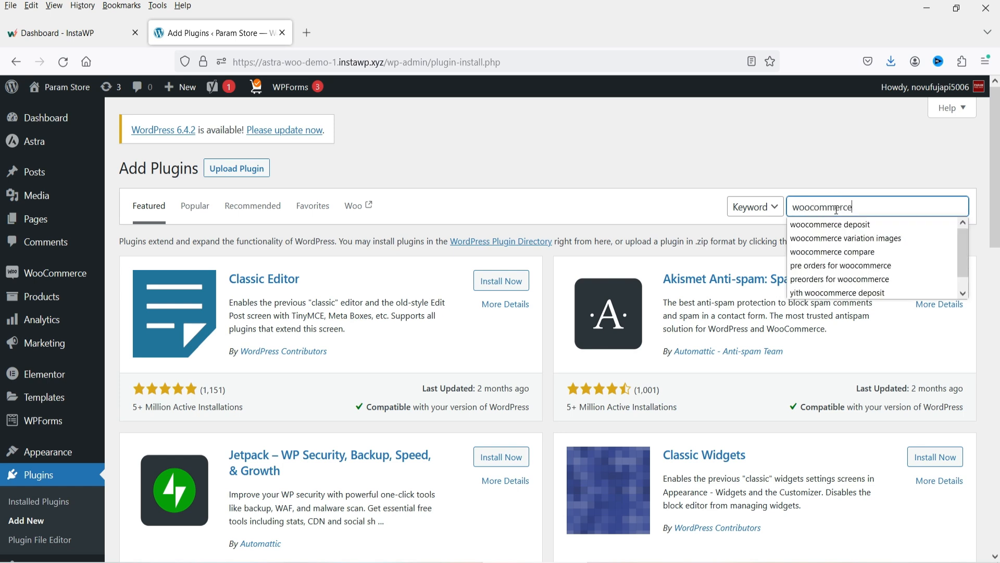
type("uct add-on")
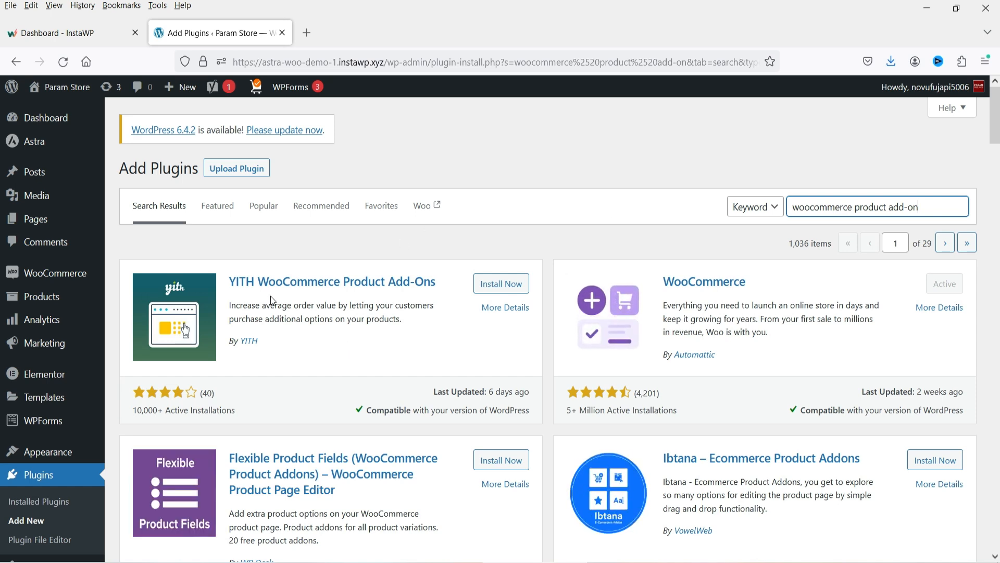
Step: Install and activate the YITH WooCommerce Product Add-Ons plugin and open its Product Add-ons & Extra Options page
left_click(501, 283)
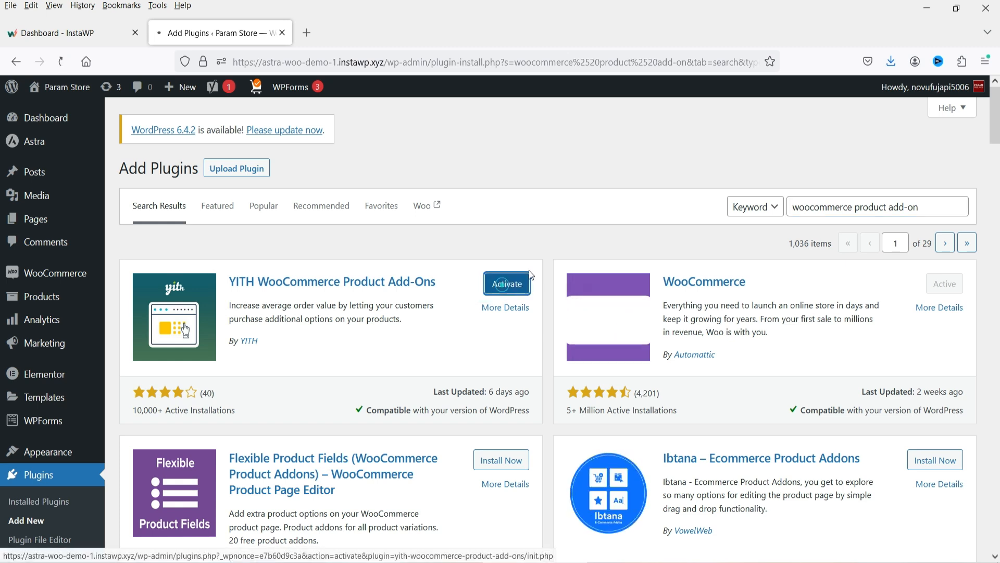
left_click(505, 283)
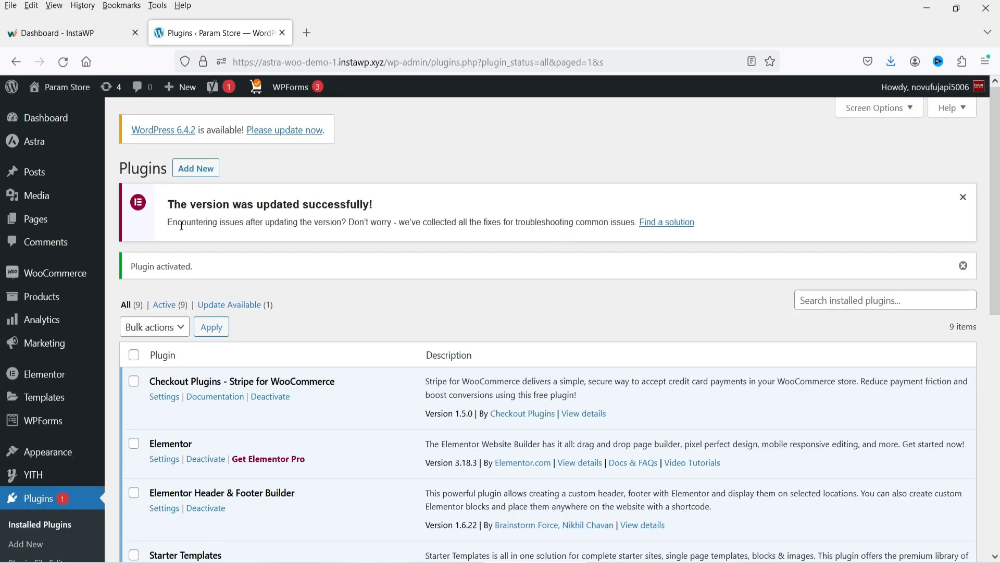
mouse_move(32, 479)
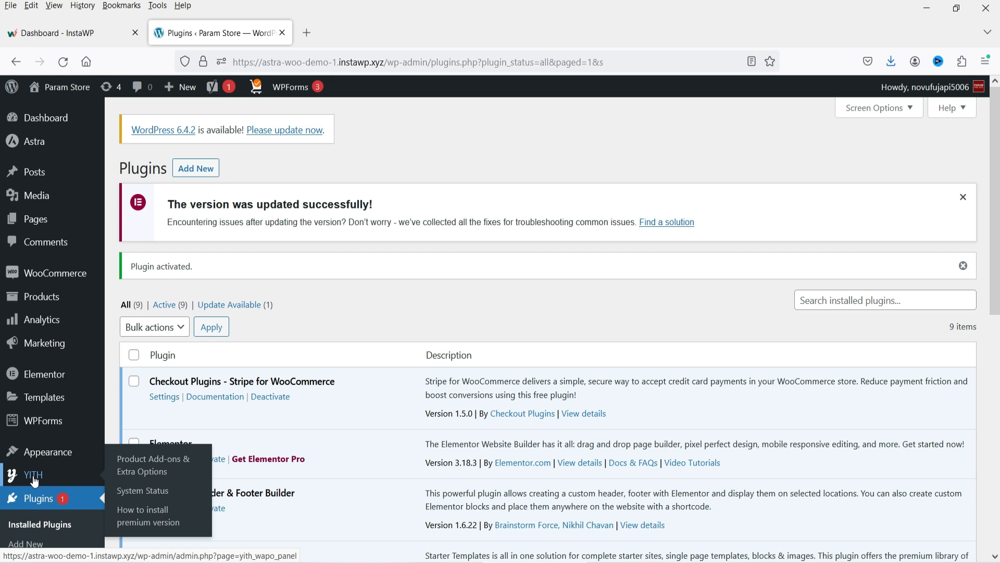
left_click(161, 465)
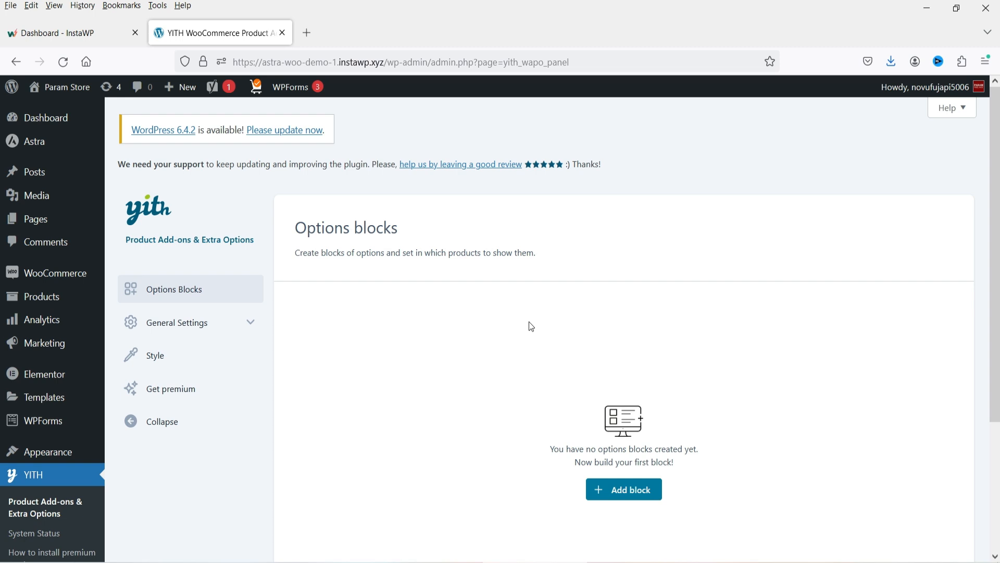
Step: Start a new options block for the product add-ons
left_click(443, 561)
scroll(539, 270, "down", 2)
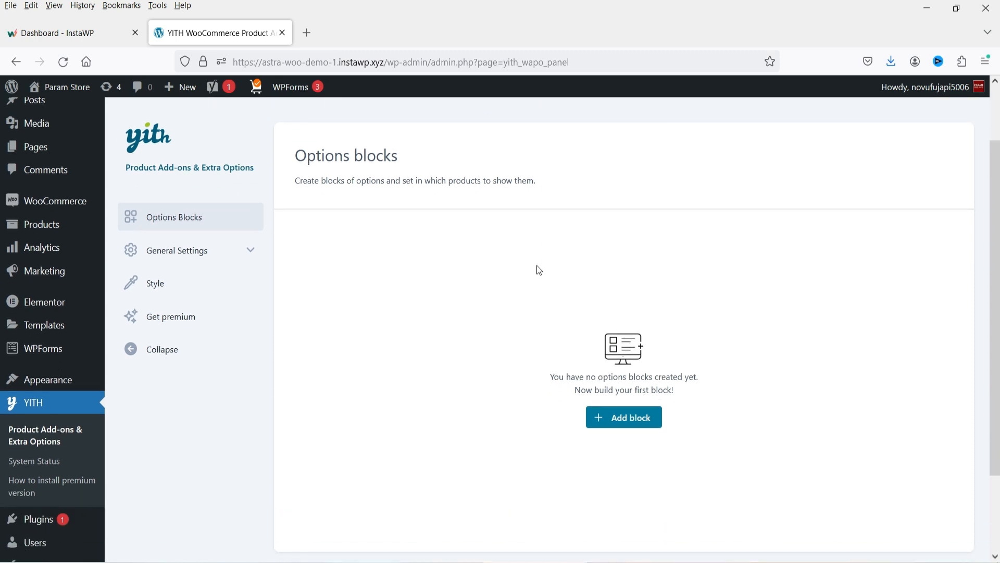
scroll(539, 270, "up", 2)
scroll(745, 360, "down", 2)
left_click(629, 421)
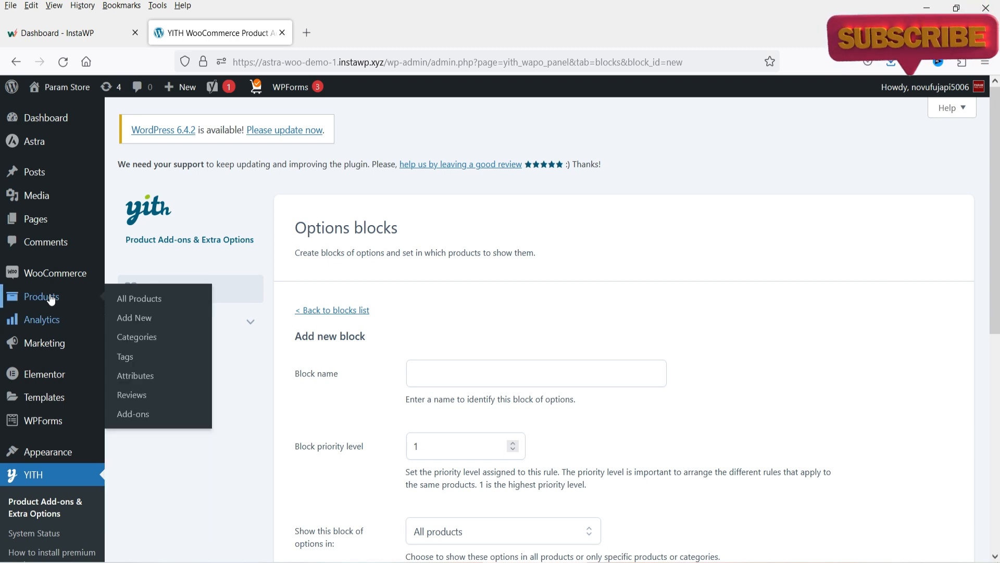
Step: Open the store's product list in a separate browser tab
right_click(51, 299)
left_click(105, 309)
left_click(339, 32)
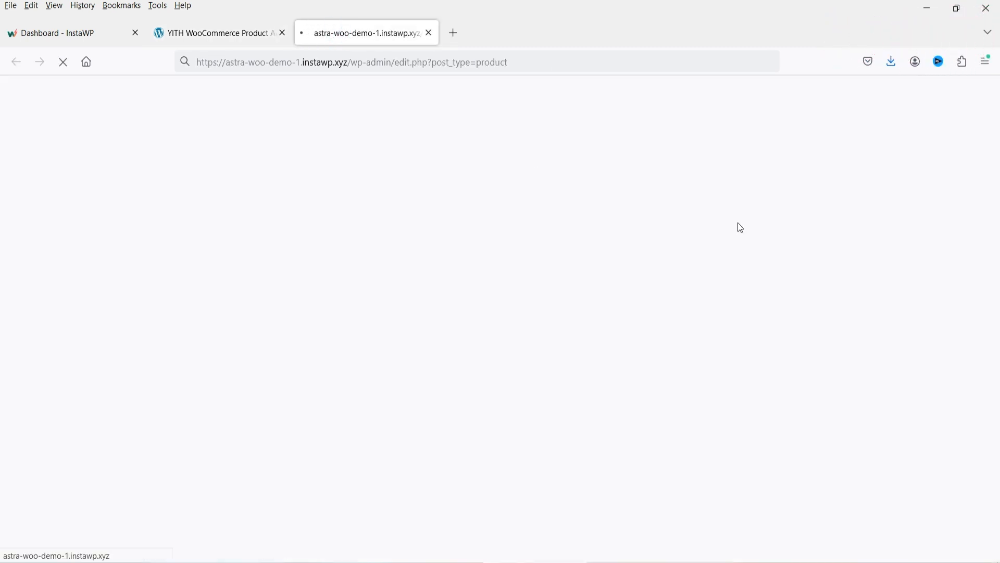
Step: Return to the new options block and name it "Shirt Addons"
left_click(208, 41)
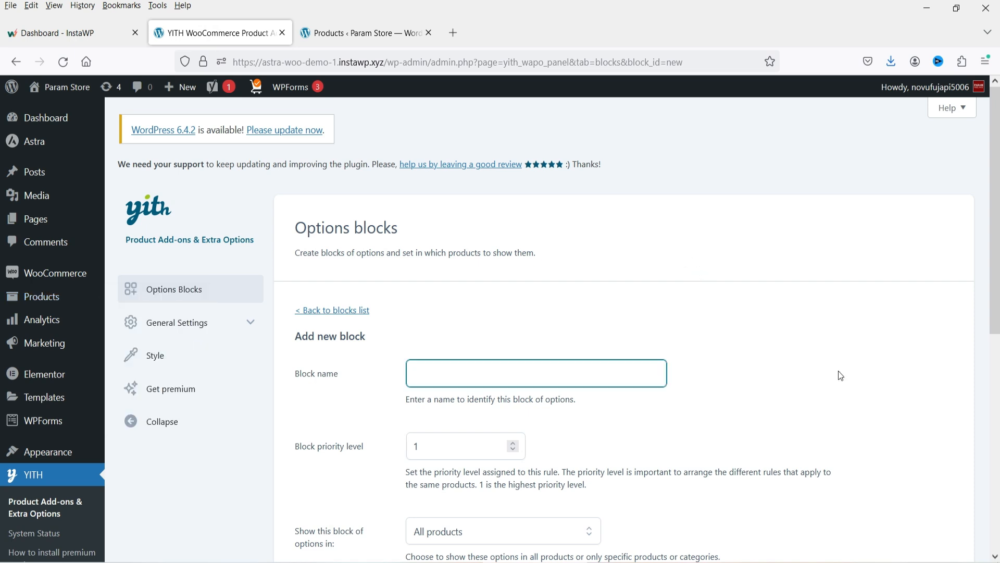
type("Shirt Addons")
scroll(755, 333, "down", 3)
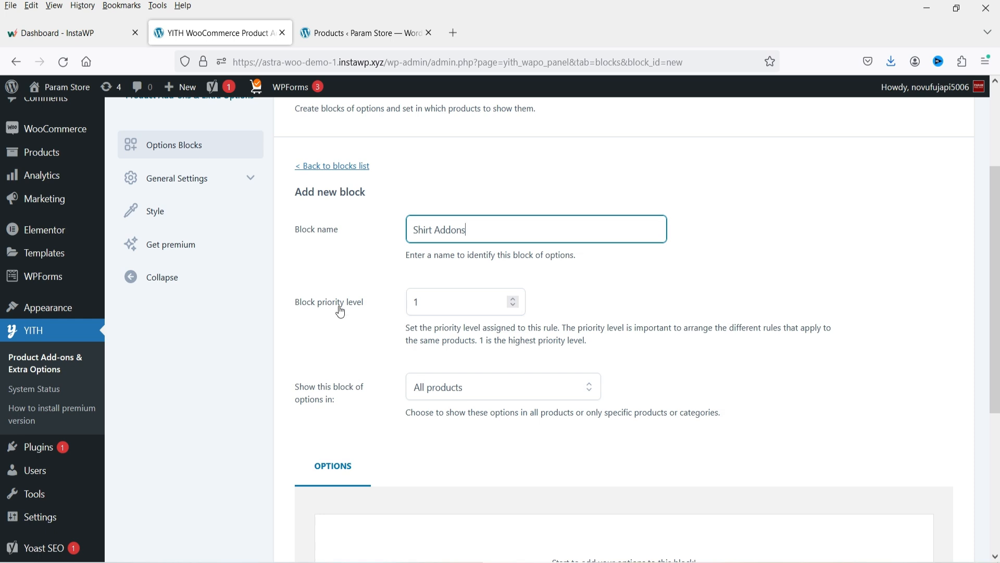
scroll(621, 314, "down", 2)
scroll(621, 314, "down", 3)
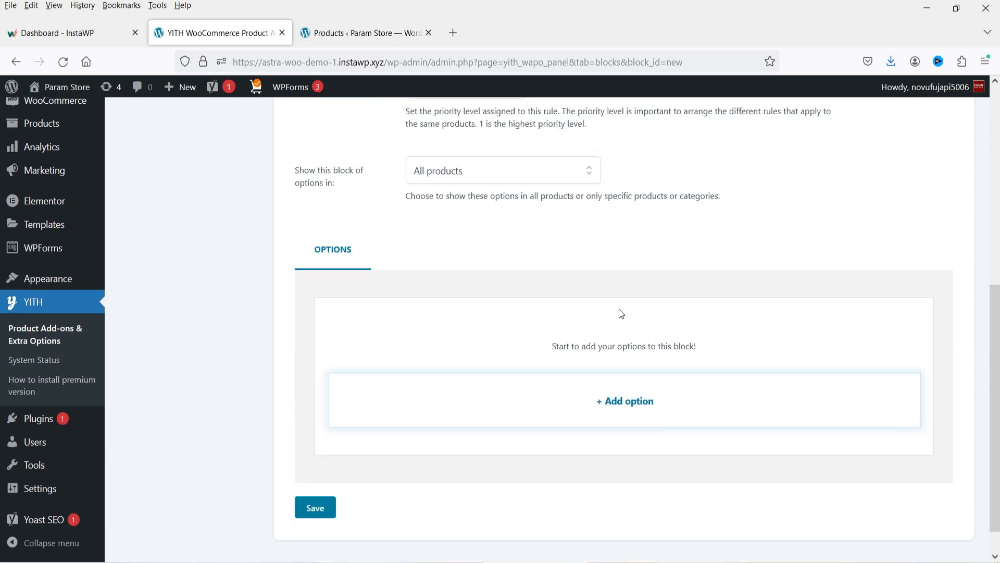
Step: Show the options block only in specific products or categories and choose the Shirts category
left_click(454, 170)
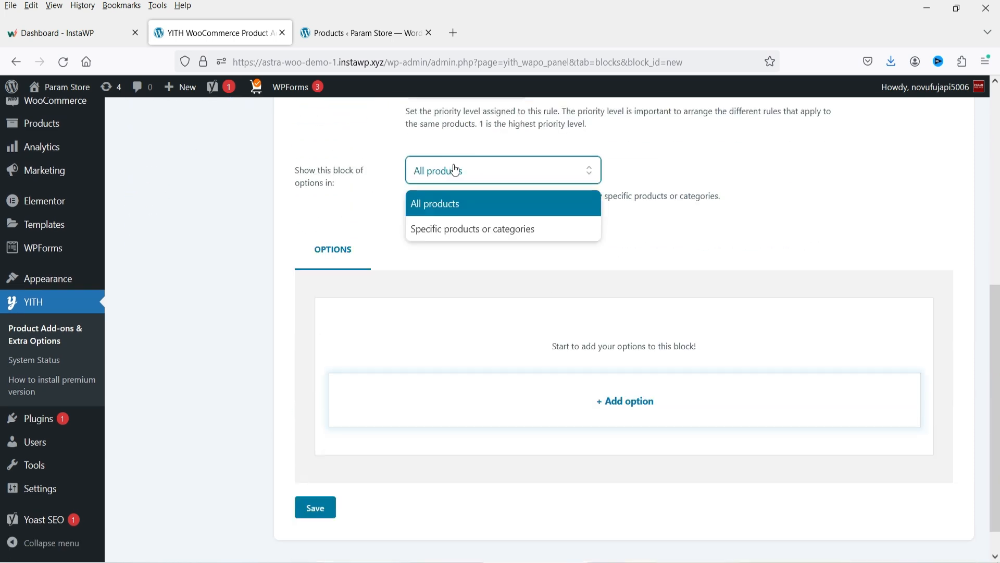
left_click(497, 238)
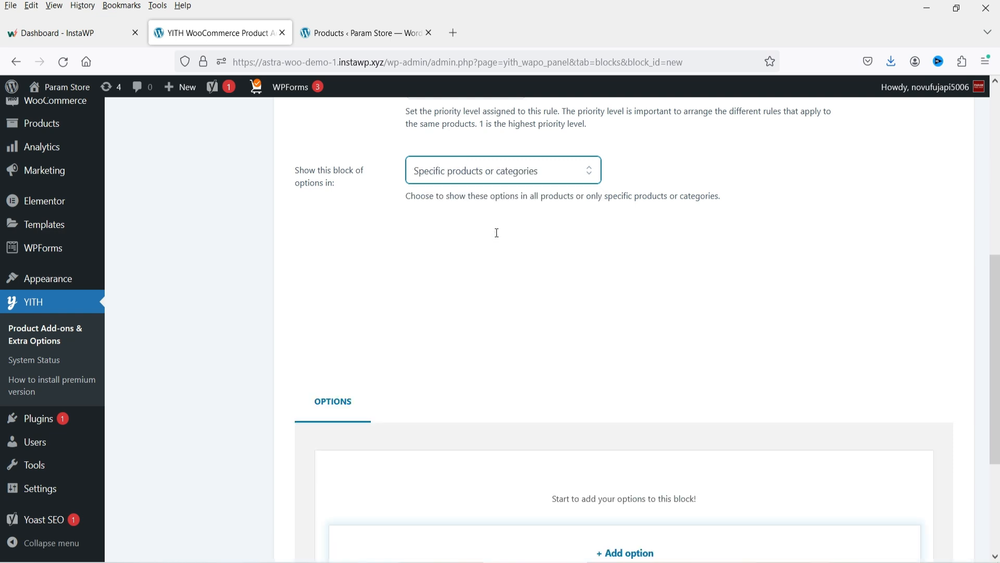
left_click(478, 256)
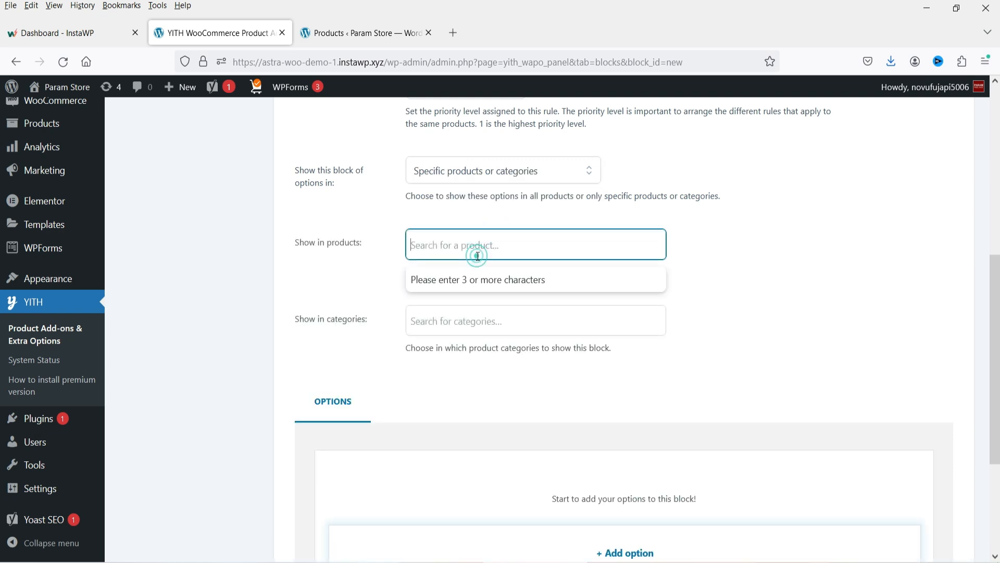
left_click(447, 325)
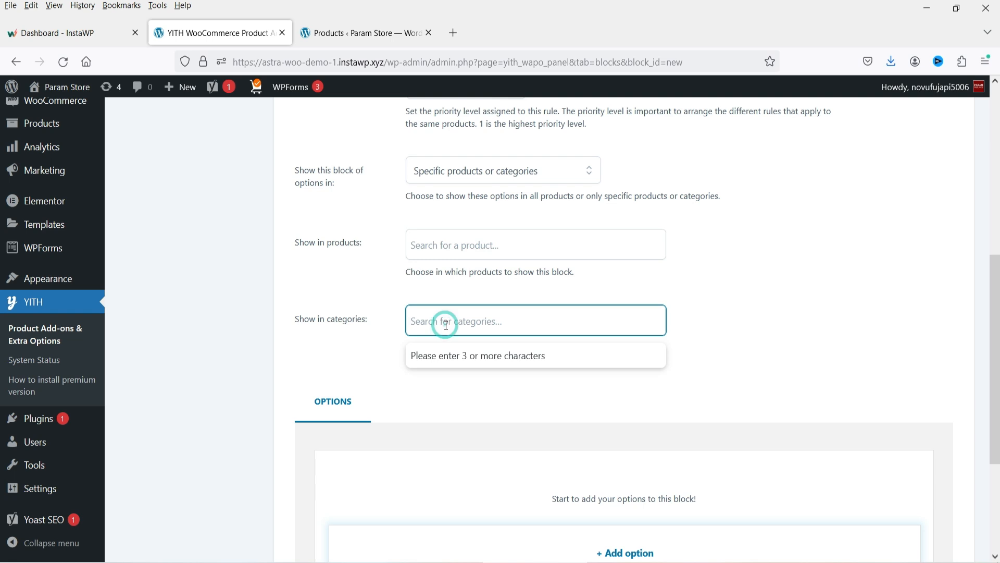
type("shirt")
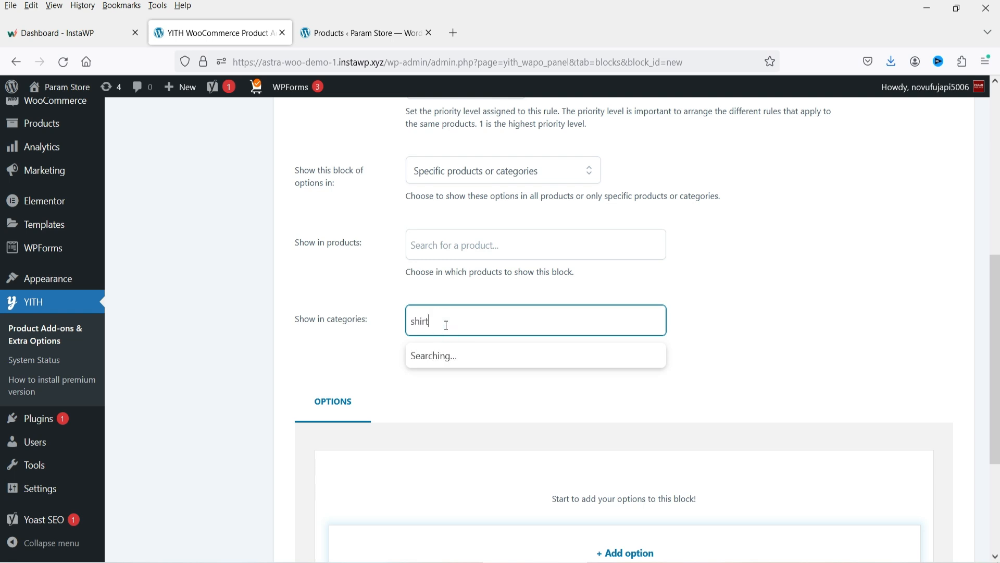
left_click(447, 356)
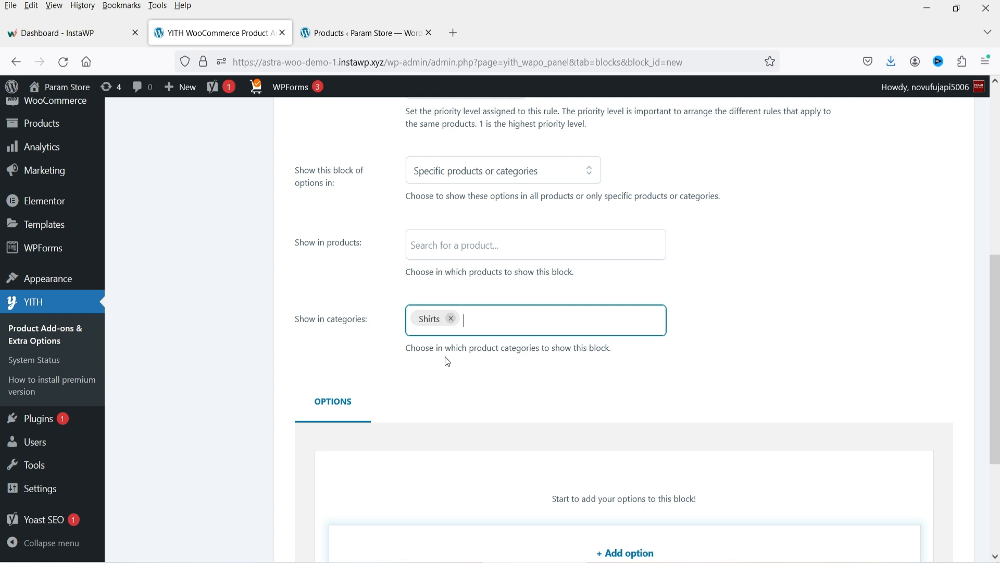
left_click(447, 247)
left_click(761, 267)
scroll(710, 256, "down", 4)
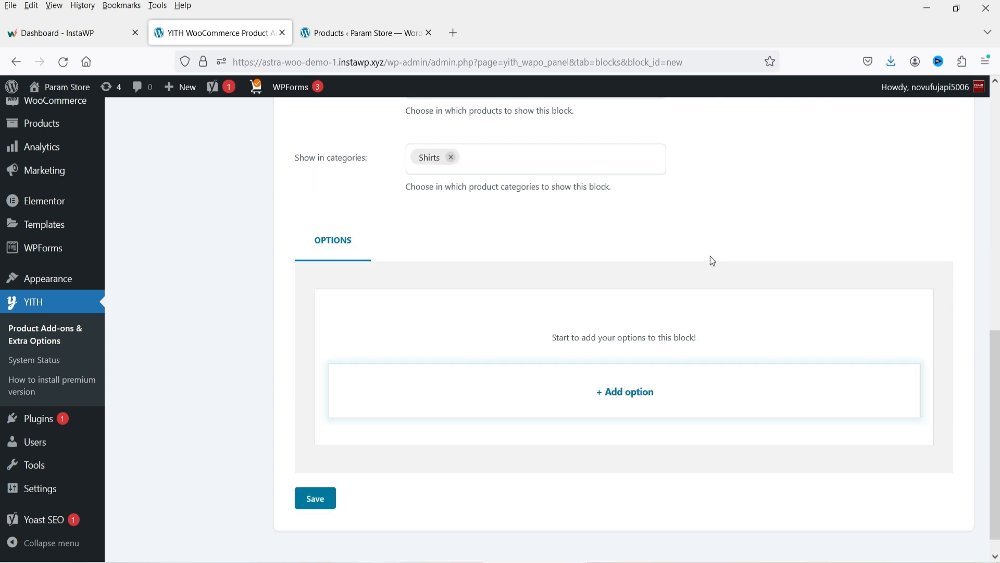
Step: Add an Input text option to the block and title it "Headline"
left_click(610, 370)
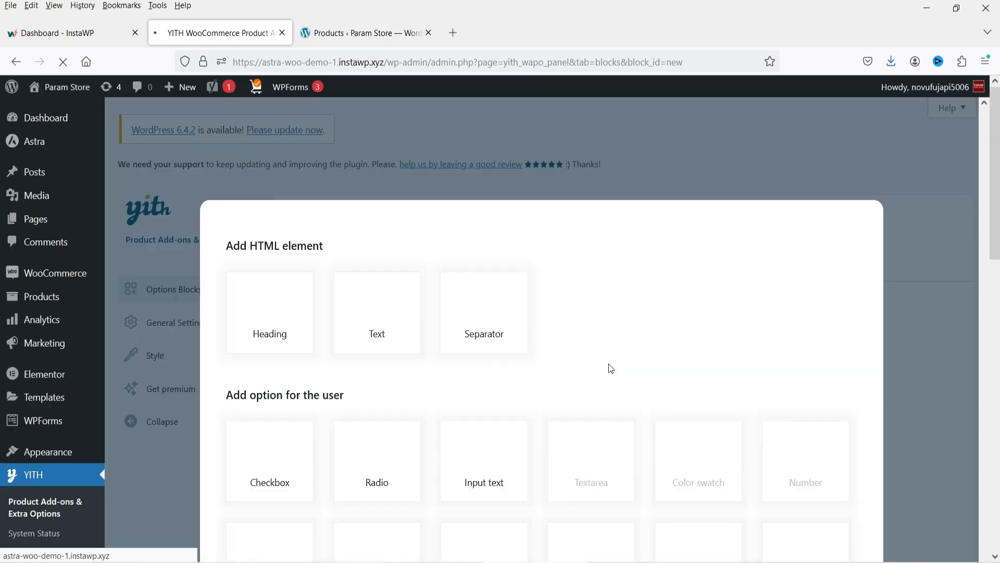
scroll(600, 174, "down", 5)
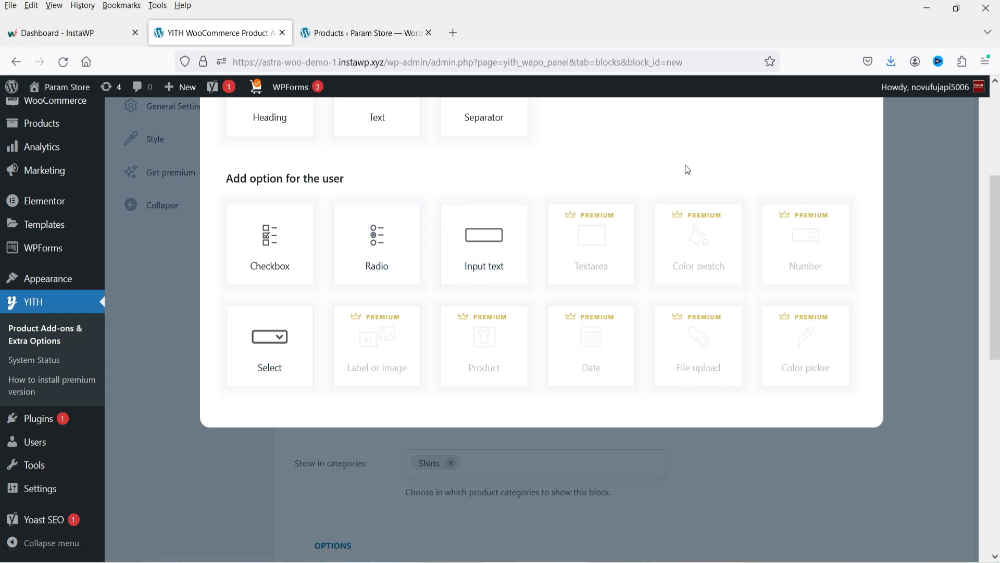
left_click(462, 271)
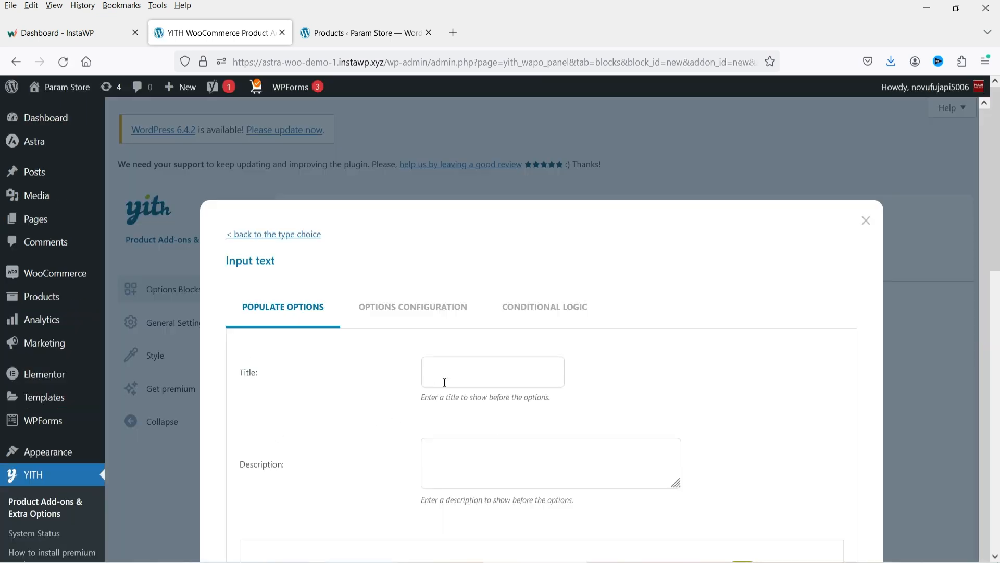
left_click(450, 374)
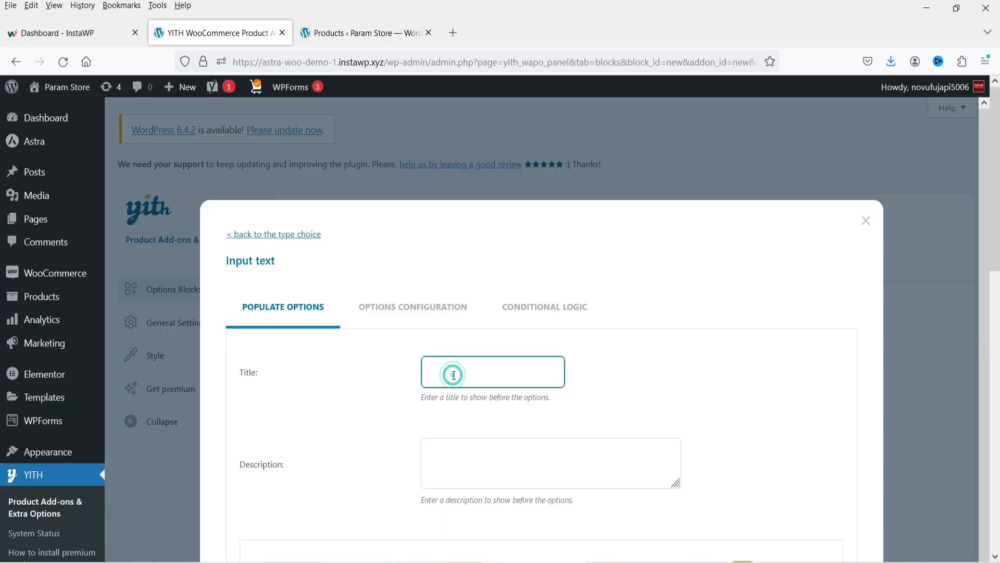
type("Headline")
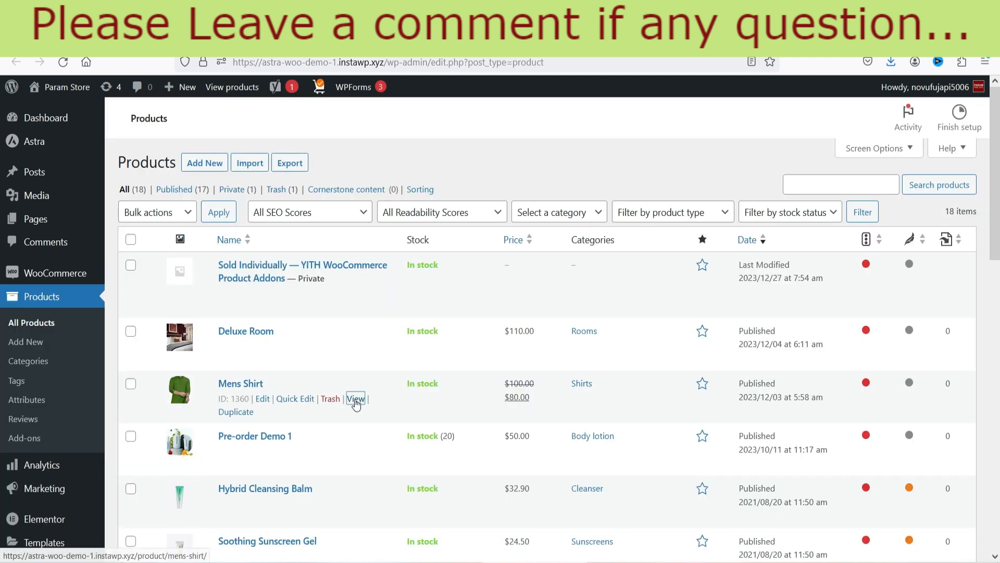
Step: Open the Mens Shirt product's store page in a separate browser tab and return to the add-on option form
right_click(357, 399)
left_click(402, 182)
left_click(487, 31)
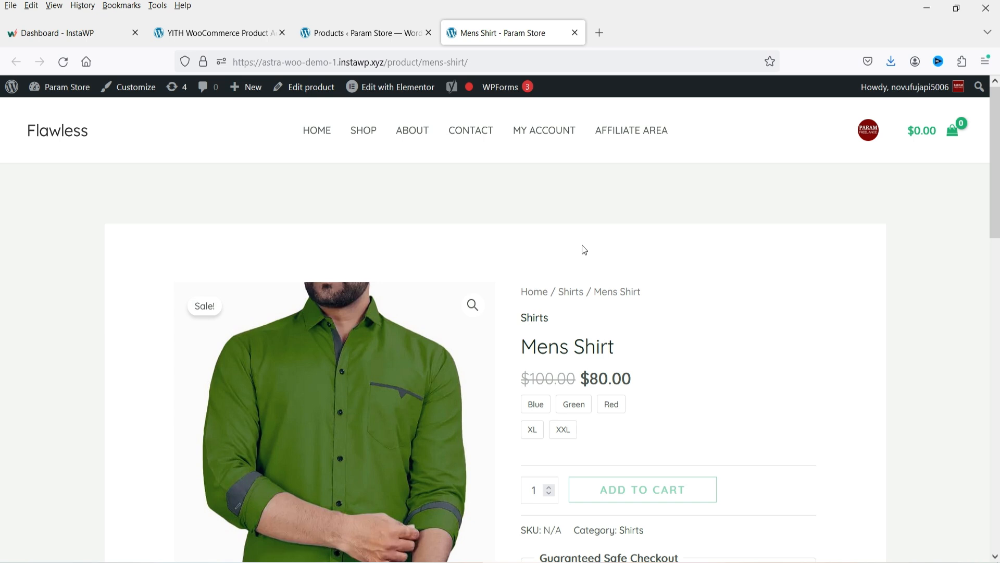
left_click(214, 33)
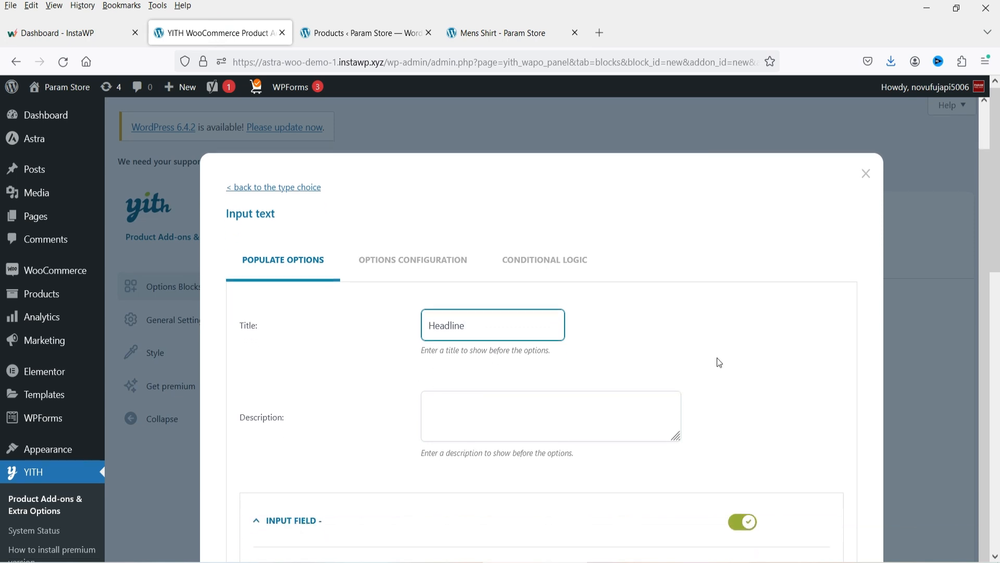
Step: Enter "Enter the title for printing on shirt" as the text option's description
scroll(520, 284, "down", 3)
left_click(516, 267)
type("Enter the title for printing on shirt")
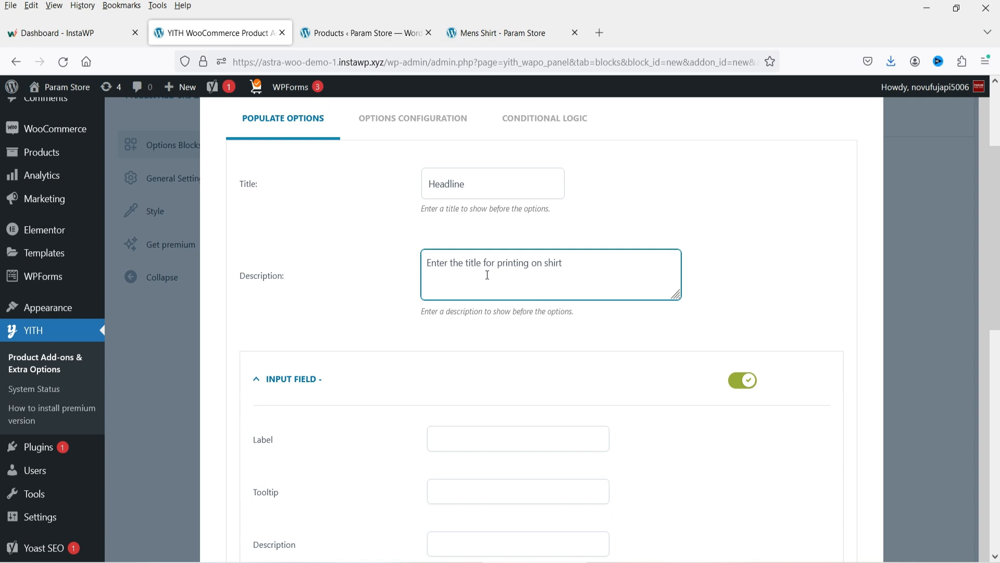
scroll(487, 275, "down", 2)
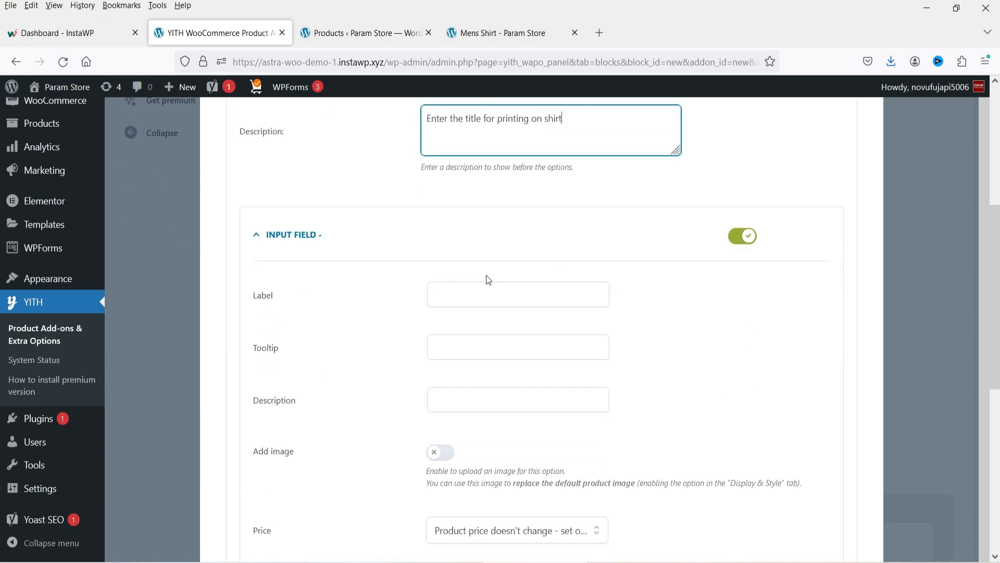
Step: Copy the option title "Headline" into the input field's label
scroll(464, 292, "up", 1)
scroll(500, 183, "up", 3)
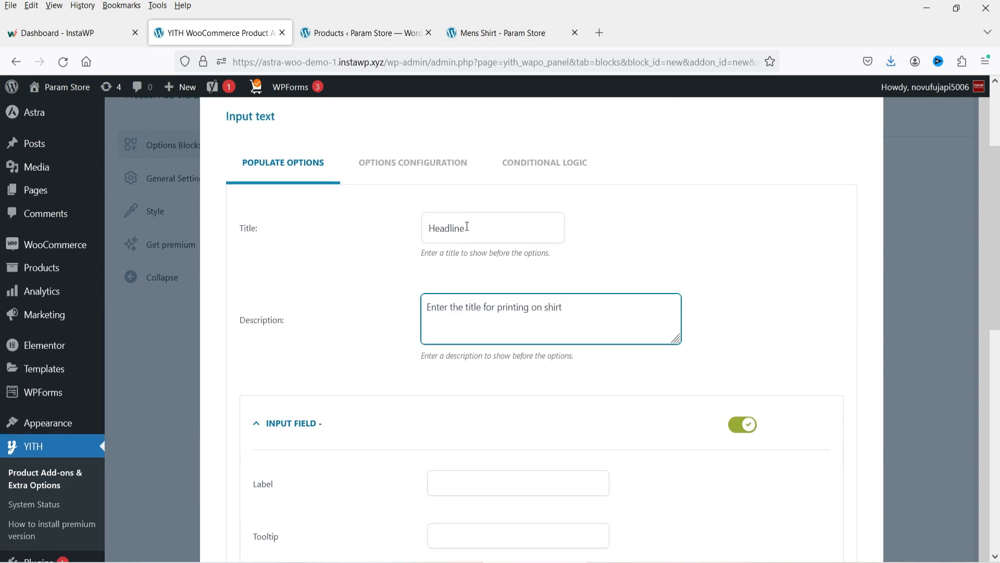
double_click(476, 227)
key("ctrl+c")
left_click(451, 484)
key("ctrl+v")
scroll(374, 434, "down", 5)
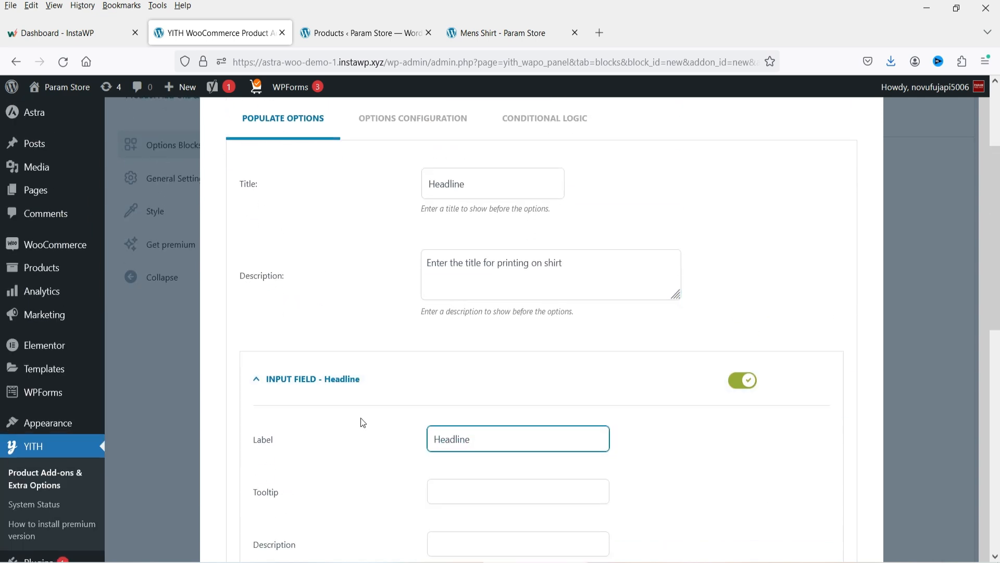
Step: Copy the option description "Enter the title for printing on shirt" into the input field's own description
scroll(457, 311, "up", 1)
scroll(546, 165, "up", 3)
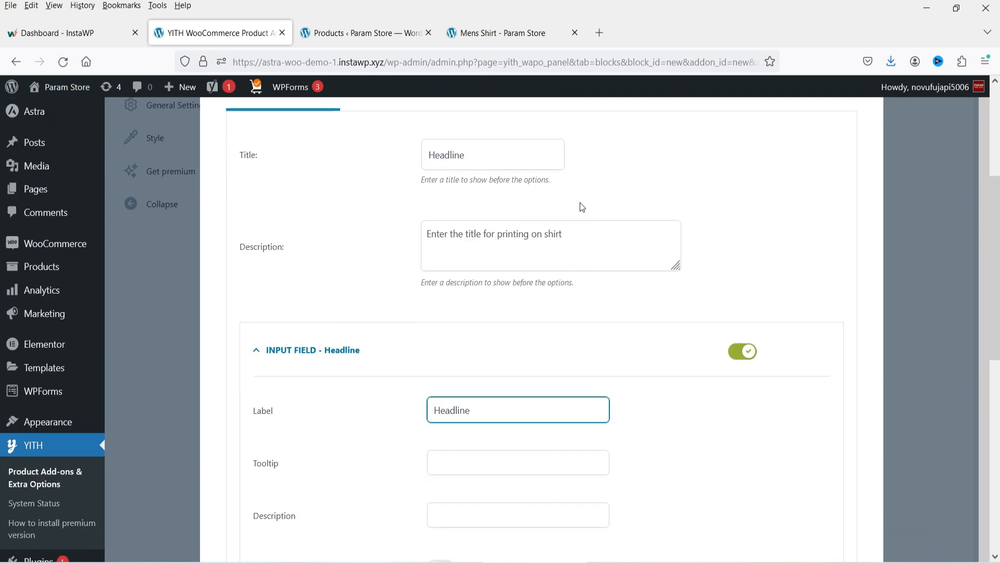
triple_click(591, 236)
key("ctrl+c")
left_click(464, 508)
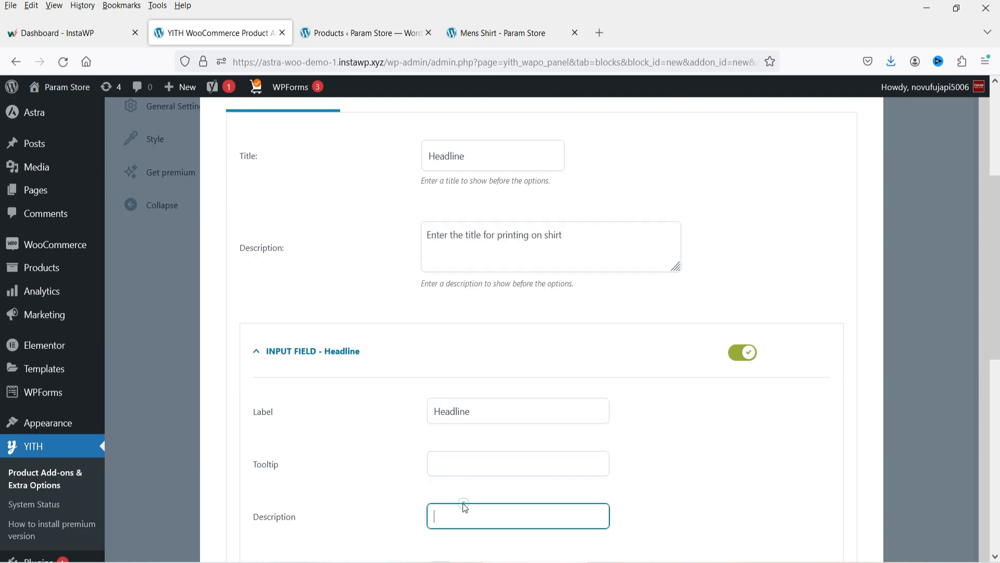
key("ctrl+v")
scroll(360, 402, "down", 1)
scroll(757, 392, "down", 3)
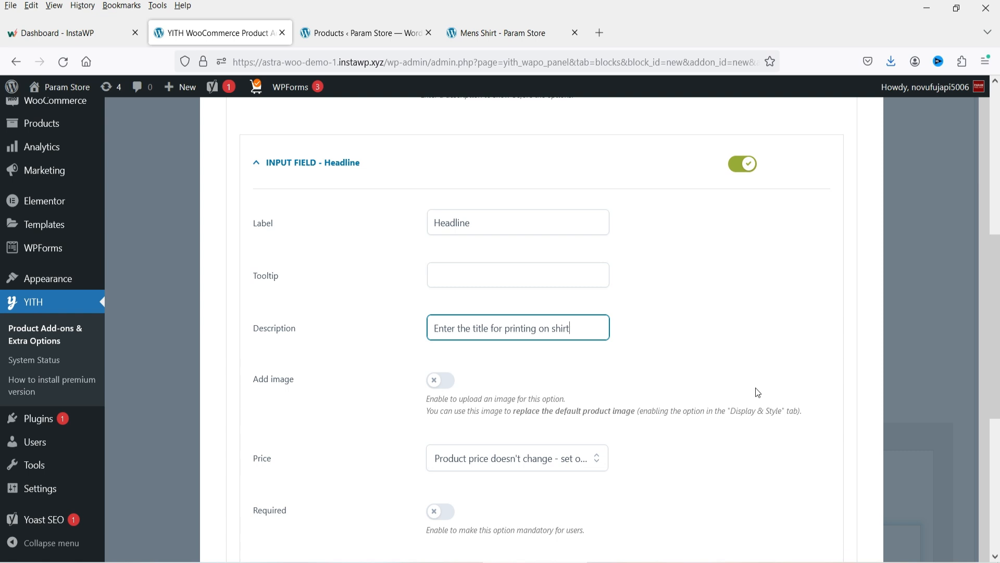
scroll(758, 392, "down", 5)
Step: Make the Headline input field increase the product price by a fixed regular amount of 5, without an option image
left_click(442, 164)
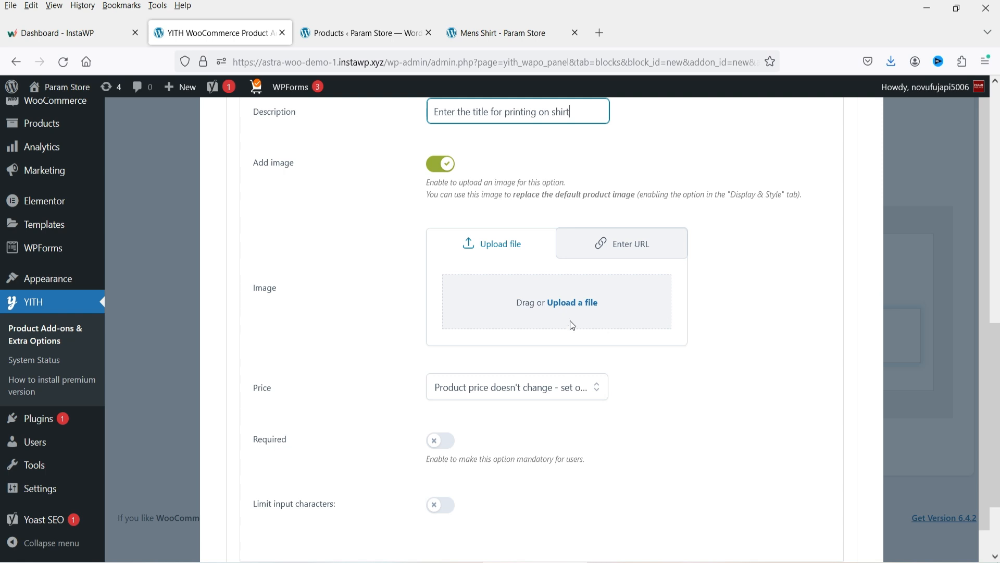
left_click(440, 164)
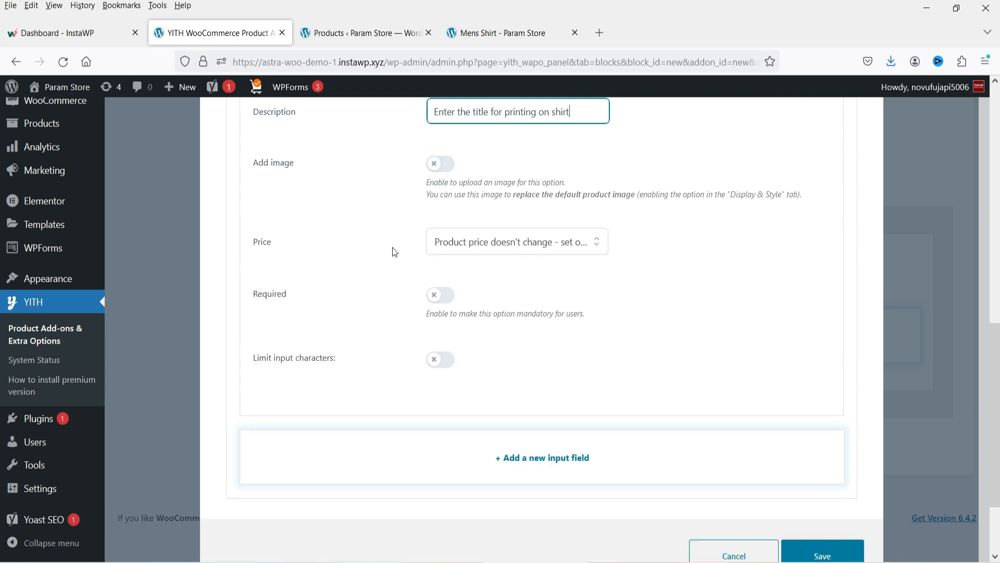
left_click(557, 249)
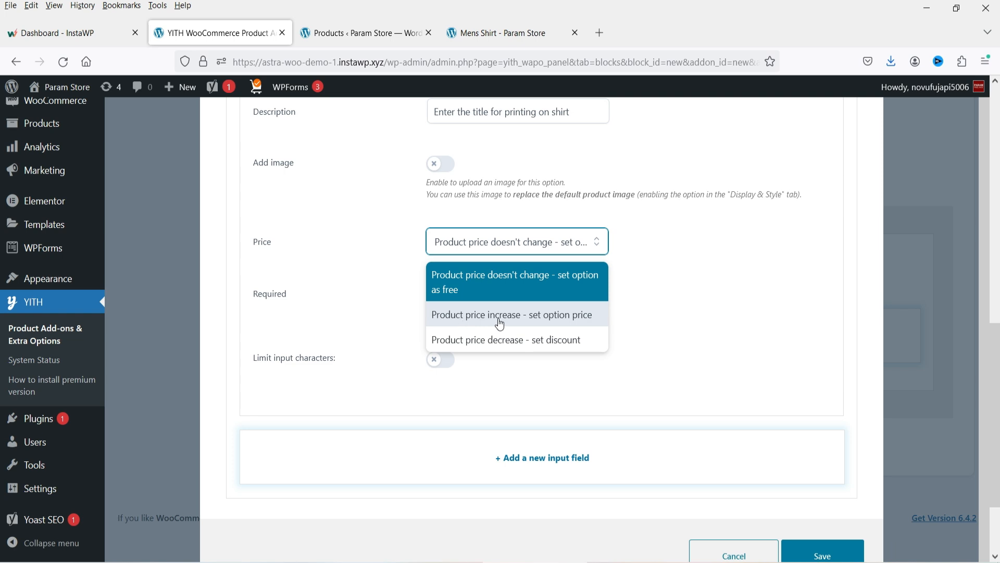
left_click(571, 324)
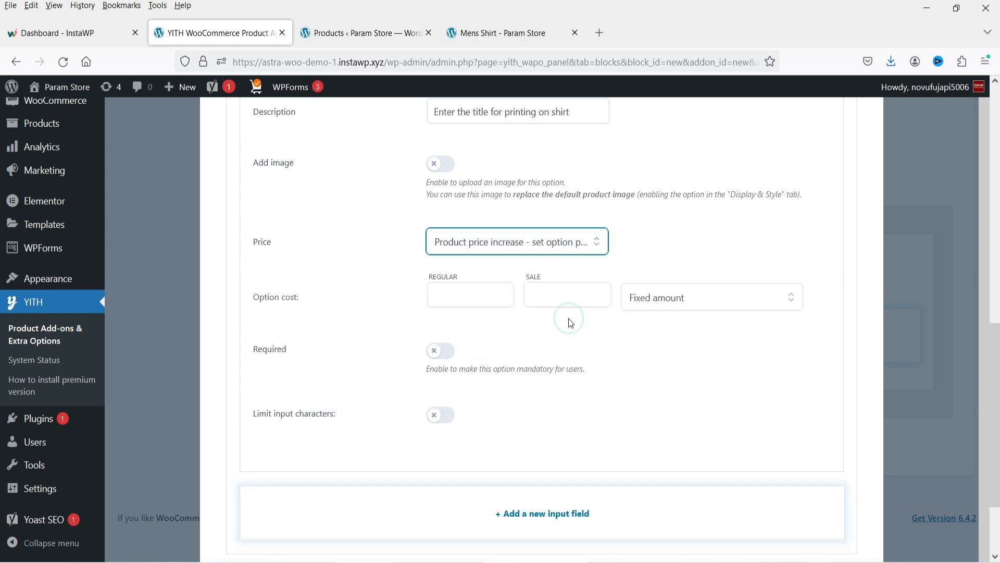
left_click(490, 295)
type("5")
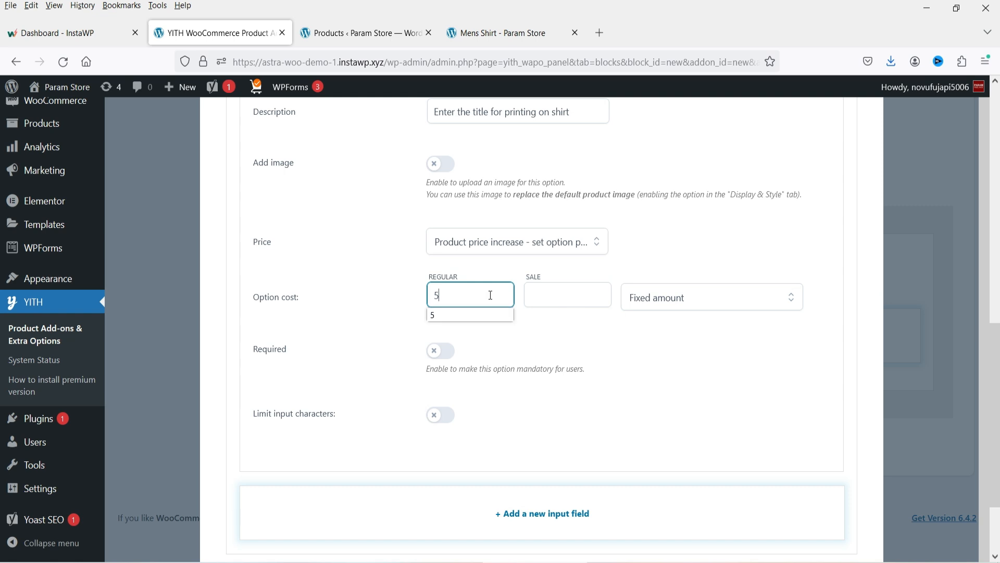
left_click(566, 336)
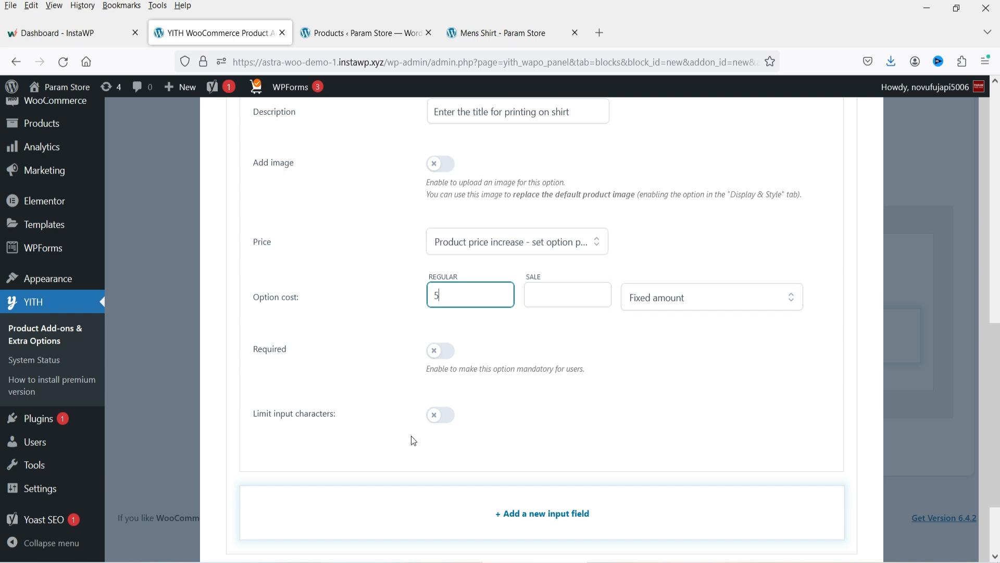
Step: Limit the Headline field's input to a minimum of 5 and a maximum of 20 characters
left_click(444, 425)
left_click(510, 462)
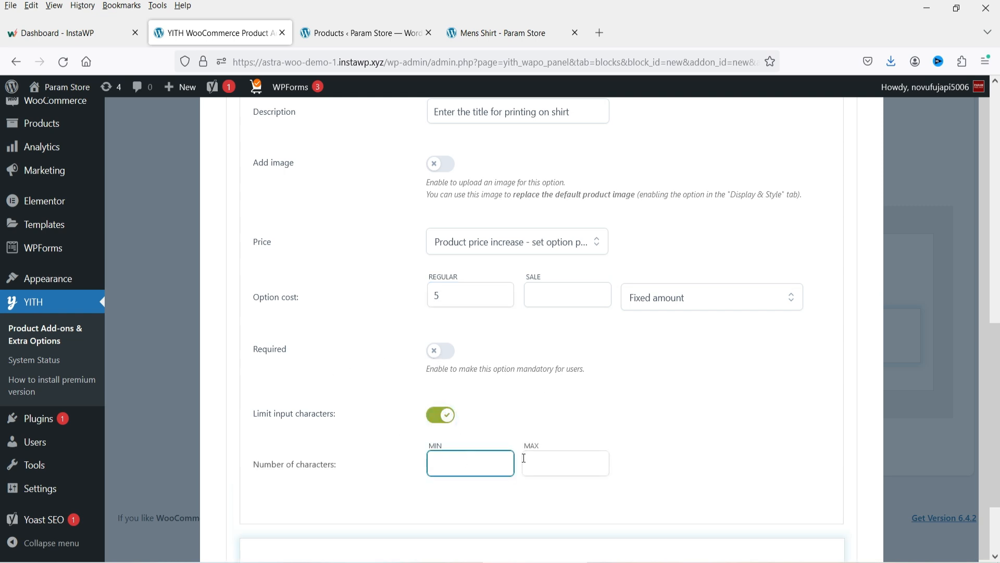
left_click(524, 458)
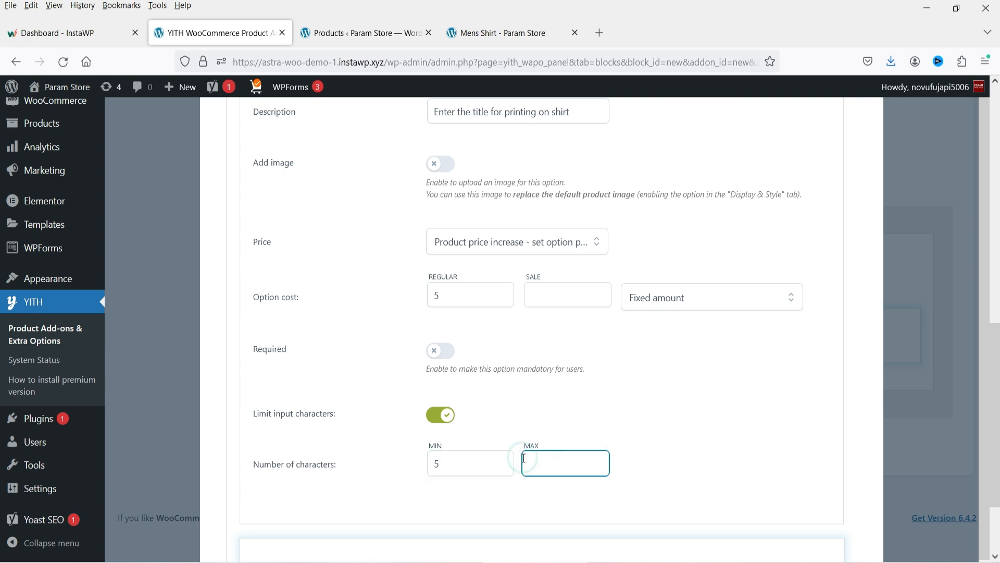
type("20")
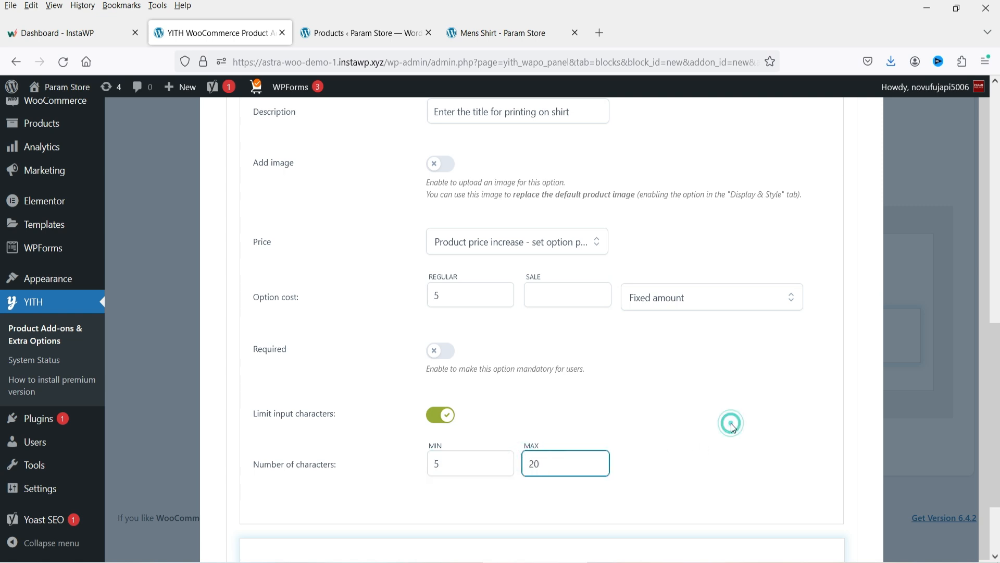
Step: Save the Headline text option and the Shirt Addons block
scroll(704, 391, "down", 2)
scroll(286, 151, "up", 10)
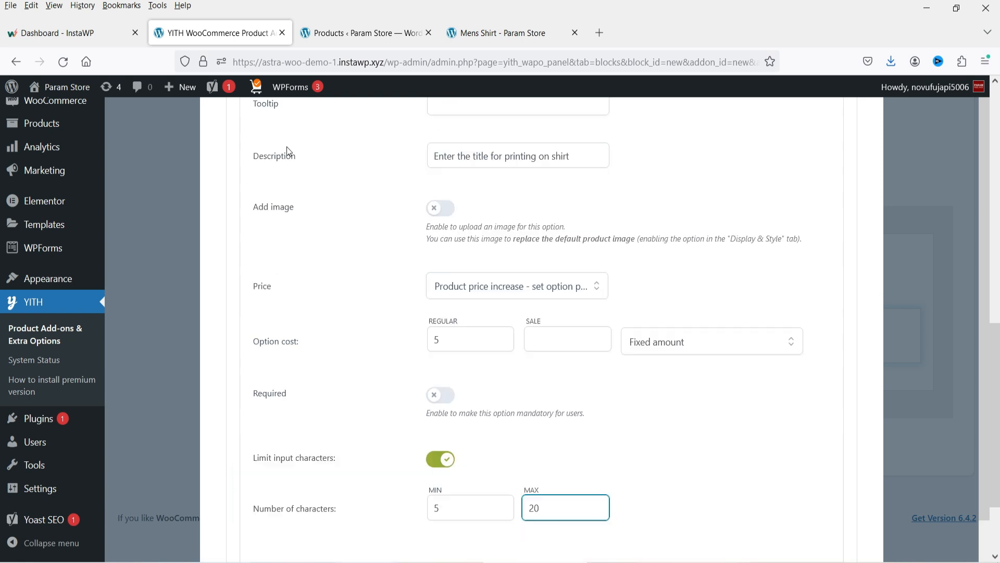
scroll(388, 279, "up", 4)
scroll(504, 314, "down", 15)
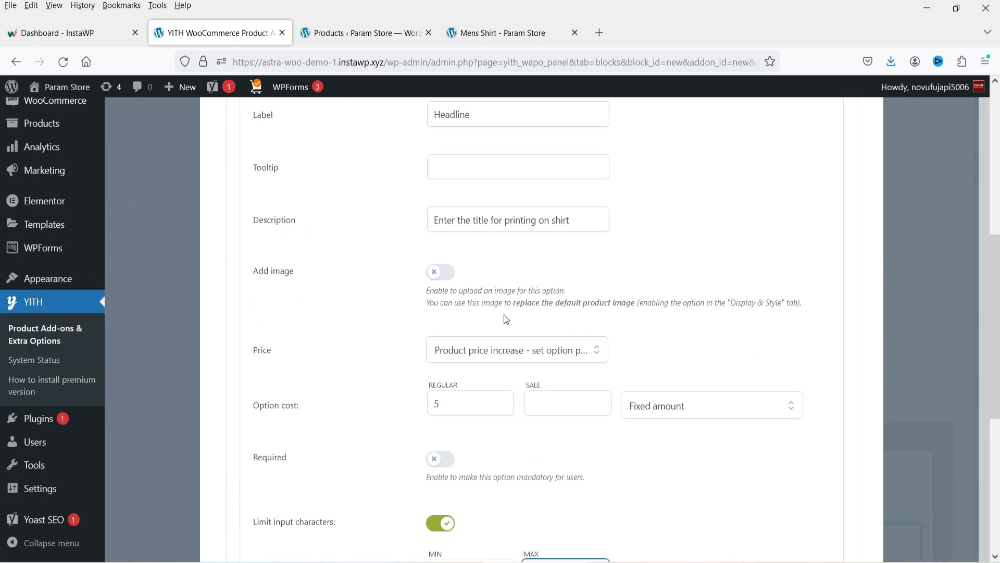
left_click(837, 461)
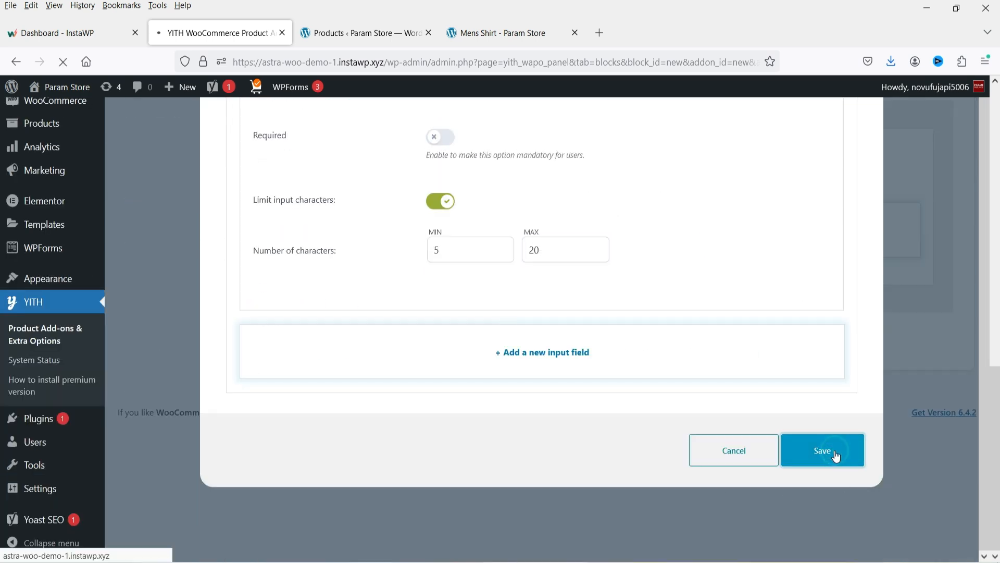
scroll(736, 365, "down", 5)
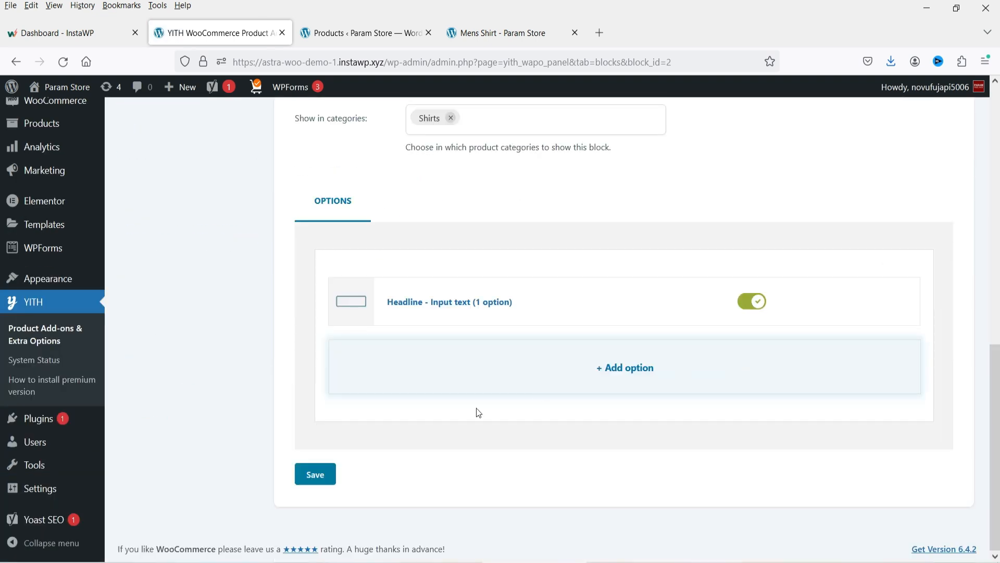
left_click(333, 483)
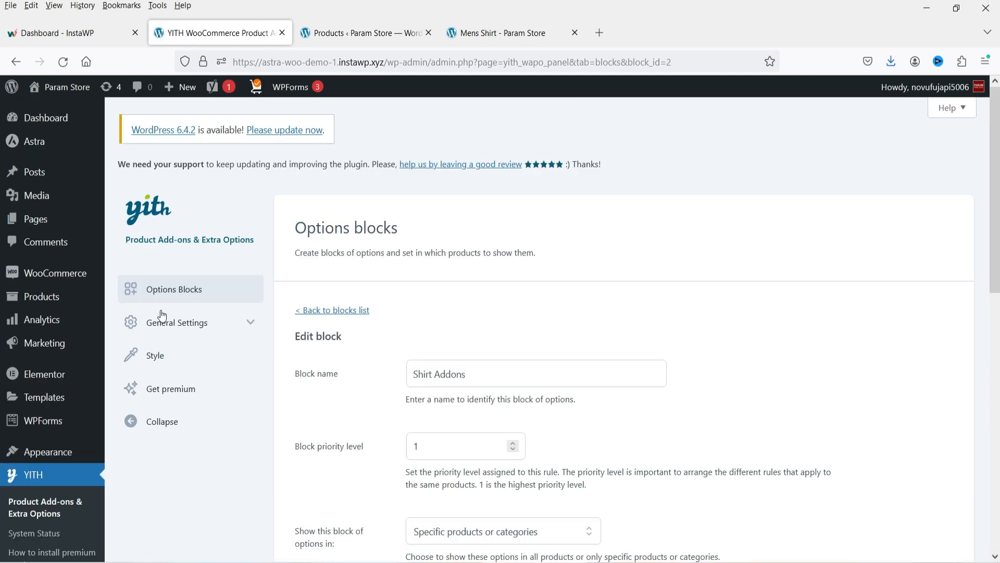
Step: Reload the Mens Shirt store page and examine the Headline add-on's title and description
left_click(494, 37)
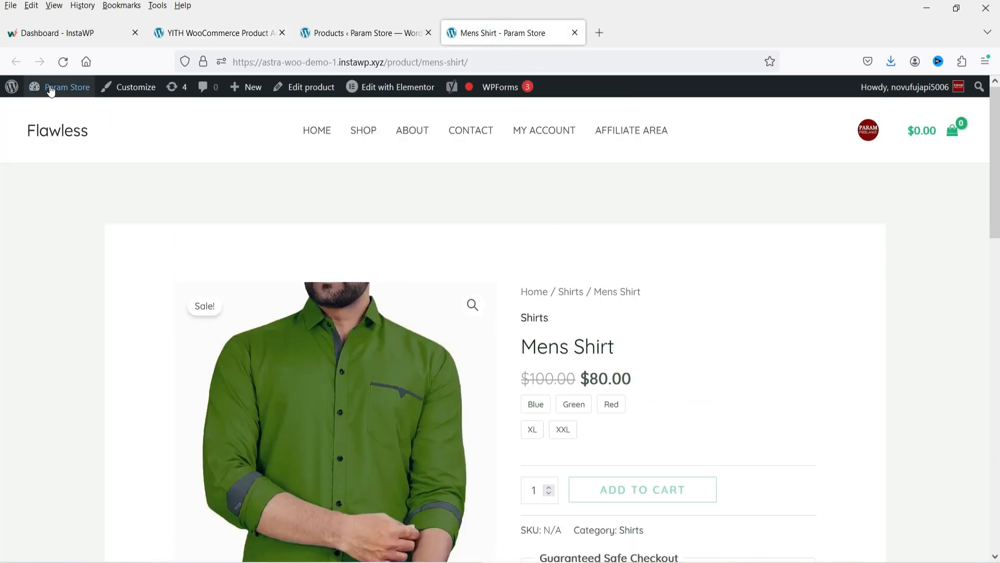
left_click(63, 61)
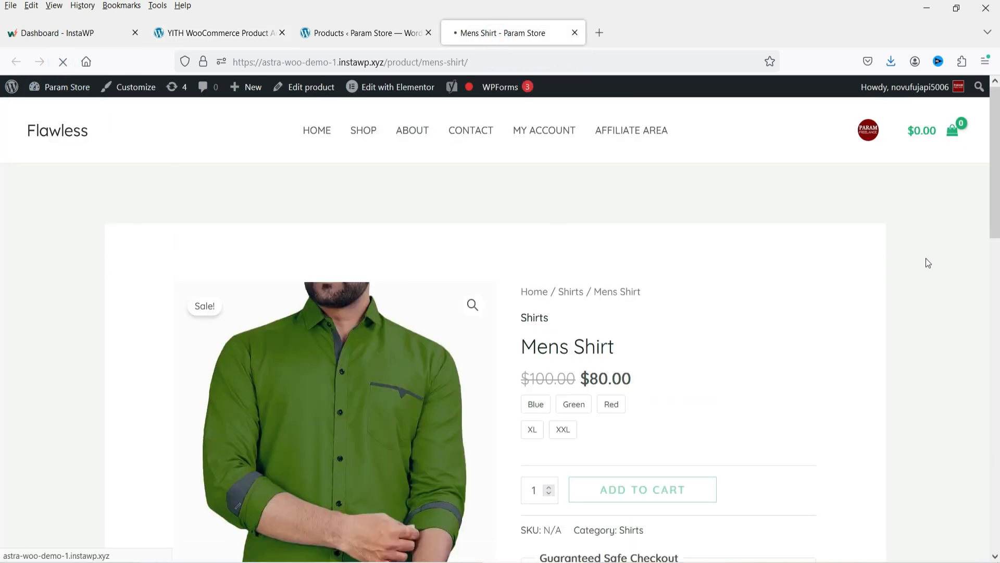
scroll(926, 258, "down", 4)
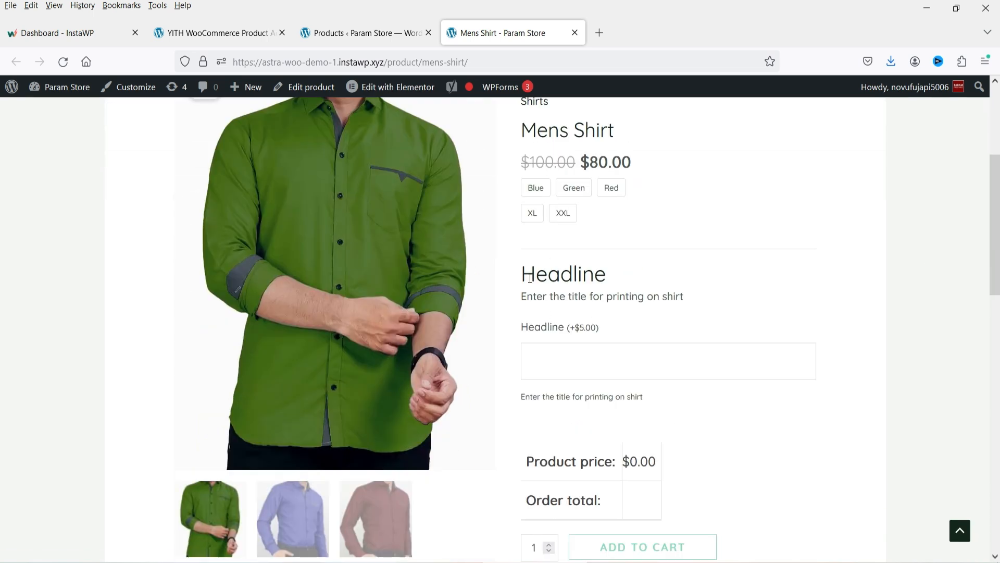
left_click_drag(530, 273, 705, 295)
left_click(705, 296)
left_click_drag(533, 297, 684, 297)
triple_click(684, 297)
left_click(729, 299)
Step: Test the Headline field with a short sample title and check the options total and the heading above the field
left_click(570, 353)
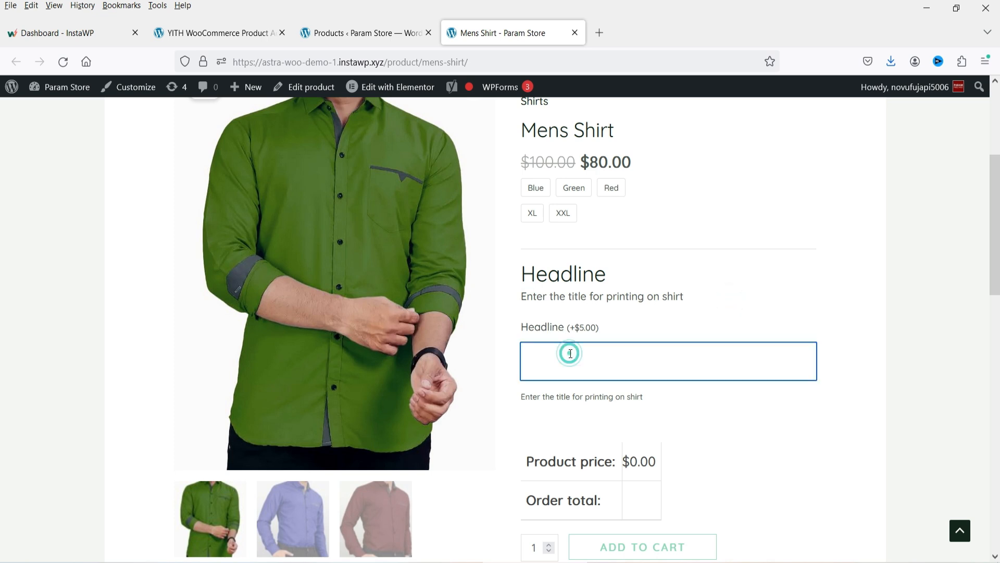
scroll(890, 323, "down", 2)
scroll(833, 311, "down", 2)
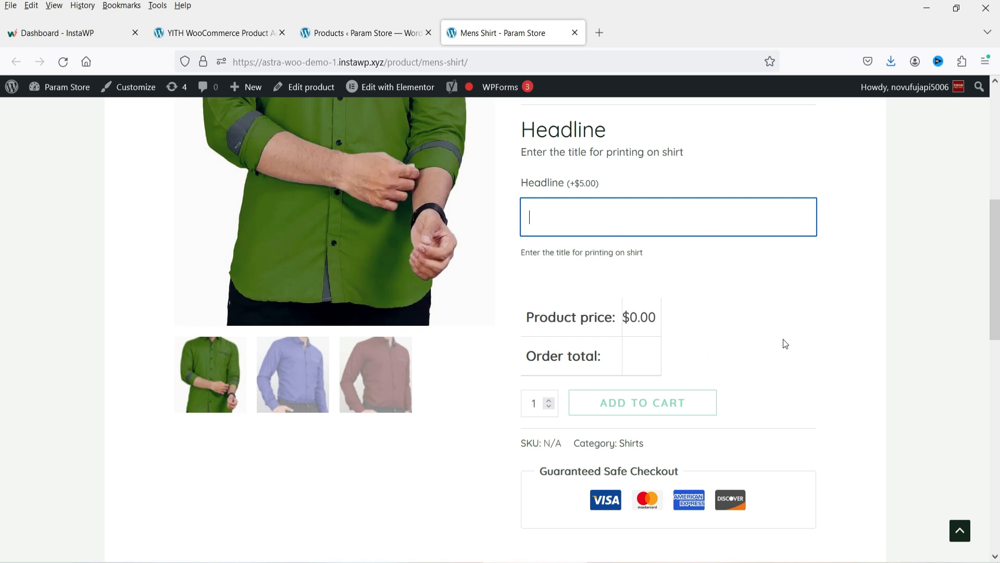
type("Param")
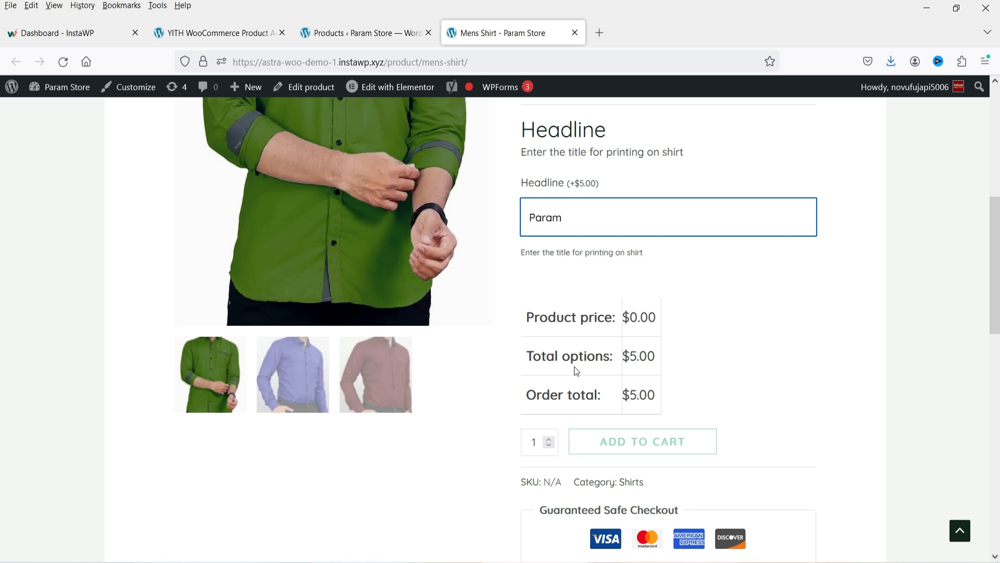
left_click_drag(623, 355, 654, 357)
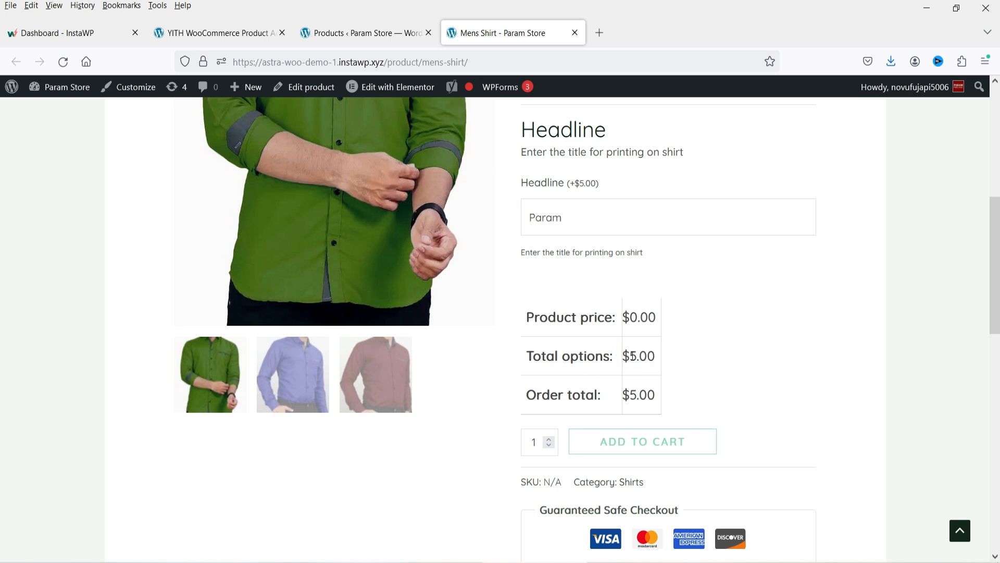
left_click(736, 358)
left_click_drag(559, 135, 689, 161)
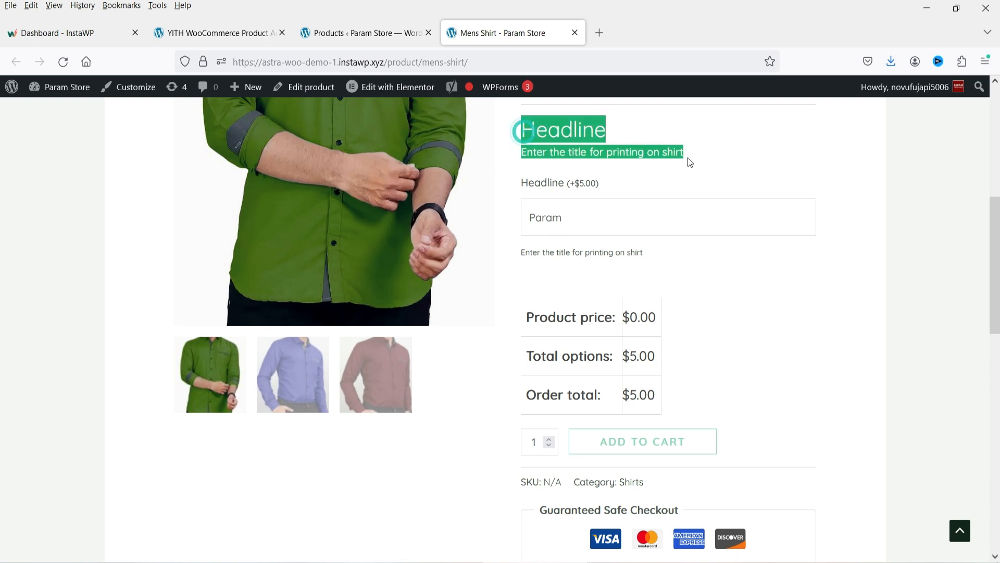
left_click(699, 165)
Step: Reopen the Headline text option in the Shirt Addons block and clear its title and description above the input field
left_click(223, 32)
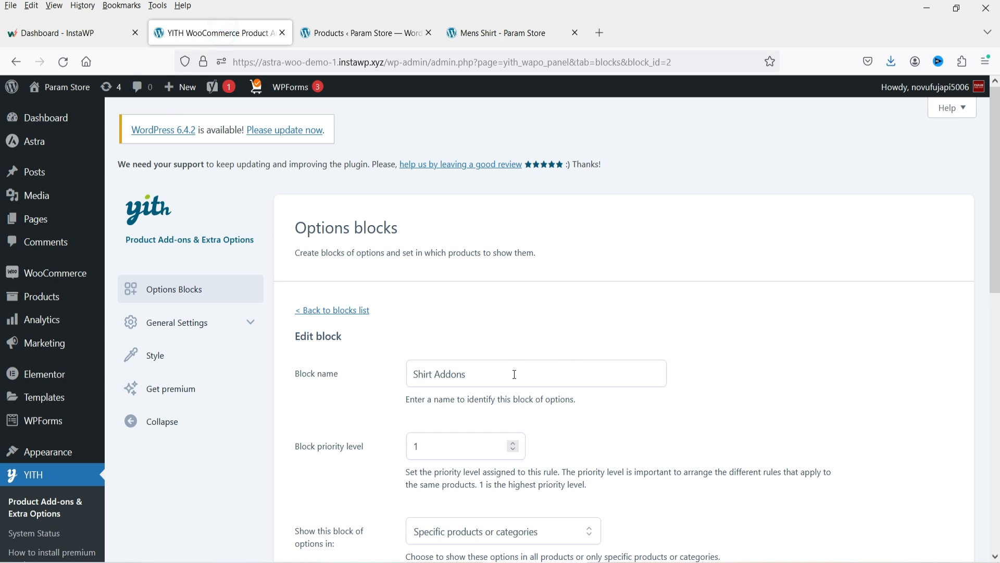
scroll(533, 374, "down", 10)
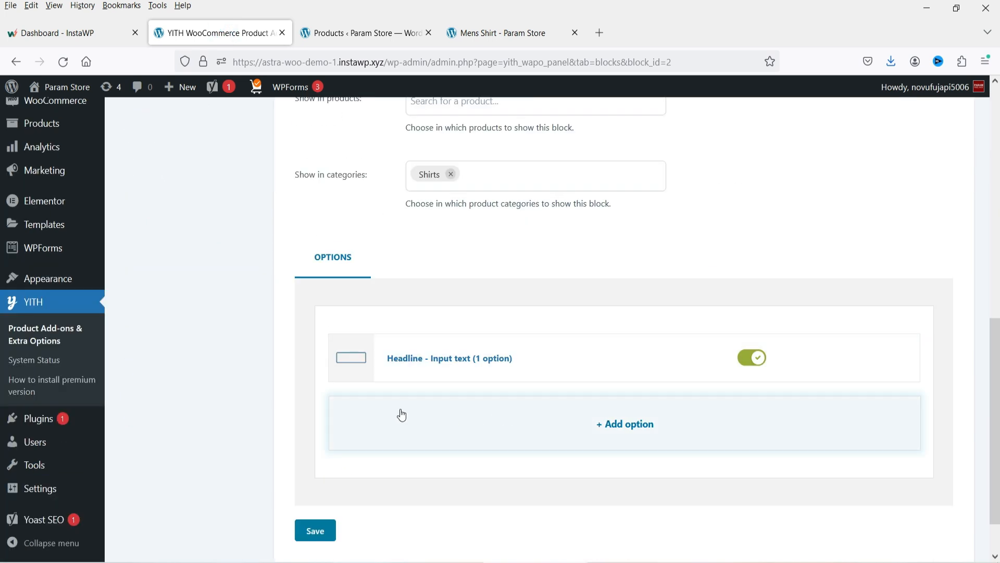
left_click(493, 306)
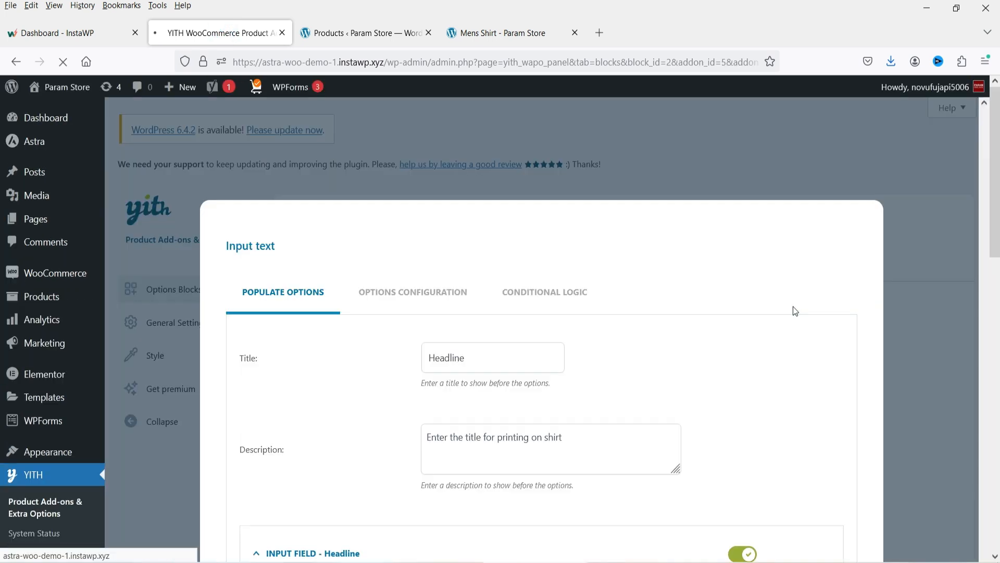
double_click(495, 358)
key("BackSpace")
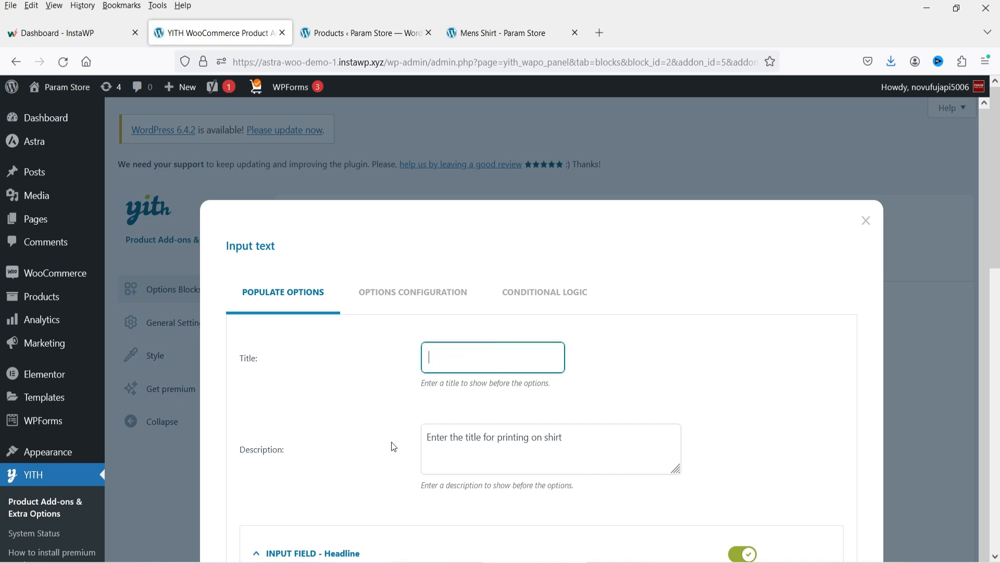
triple_click(594, 442)
key("BackSpace")
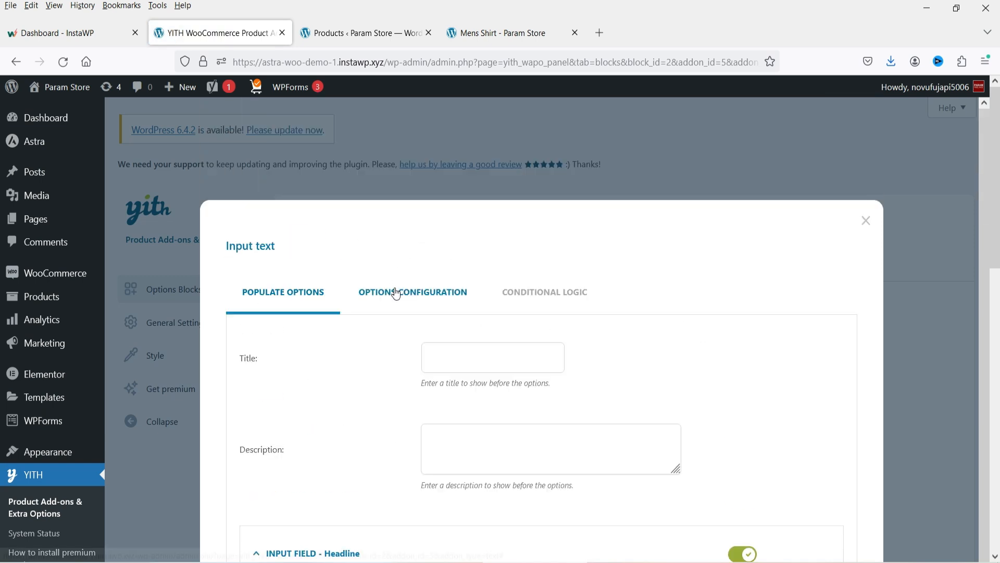
Step: Review the text option's selection type and conditional logic settings and save the option
left_click(395, 290)
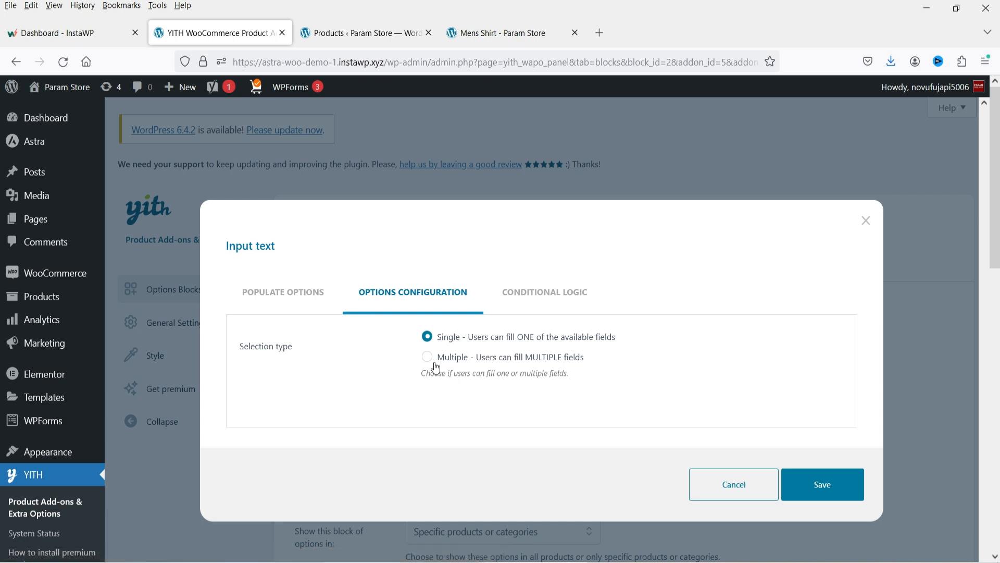
left_click(565, 301)
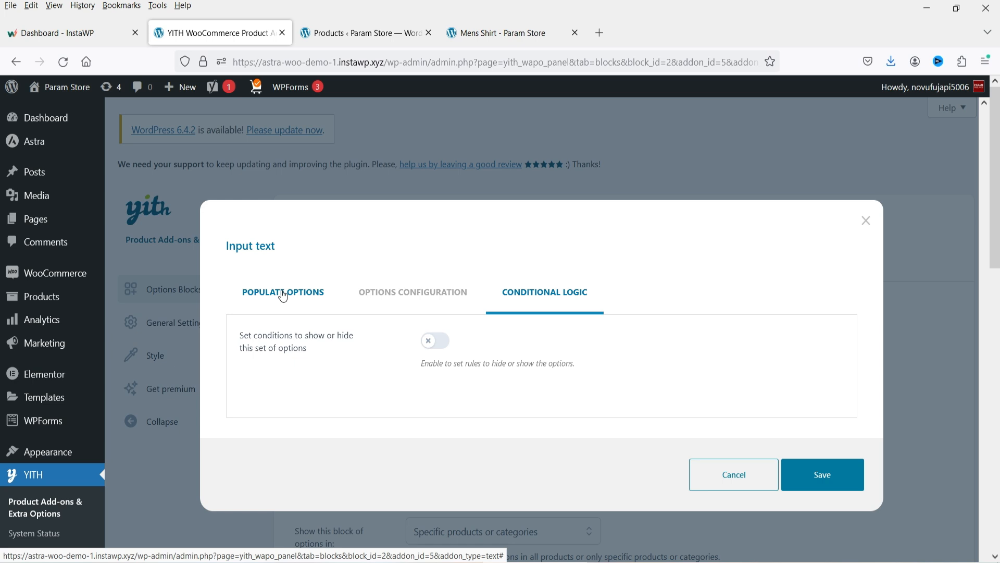
left_click(820, 477)
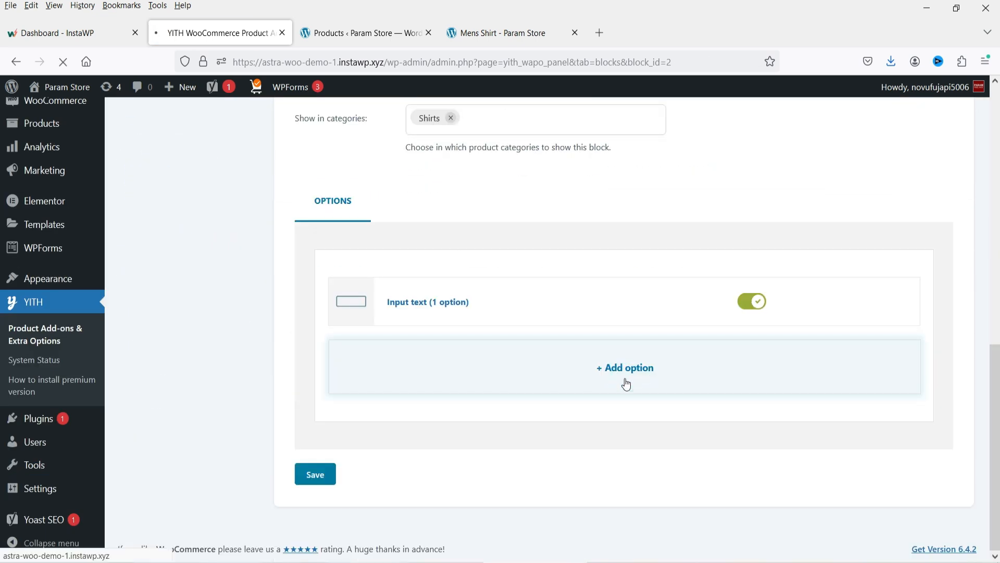
Step: Add a Checkbox option to the Shirt Addons block and label its first checkbox "Gift Wrap"
left_click(630, 379)
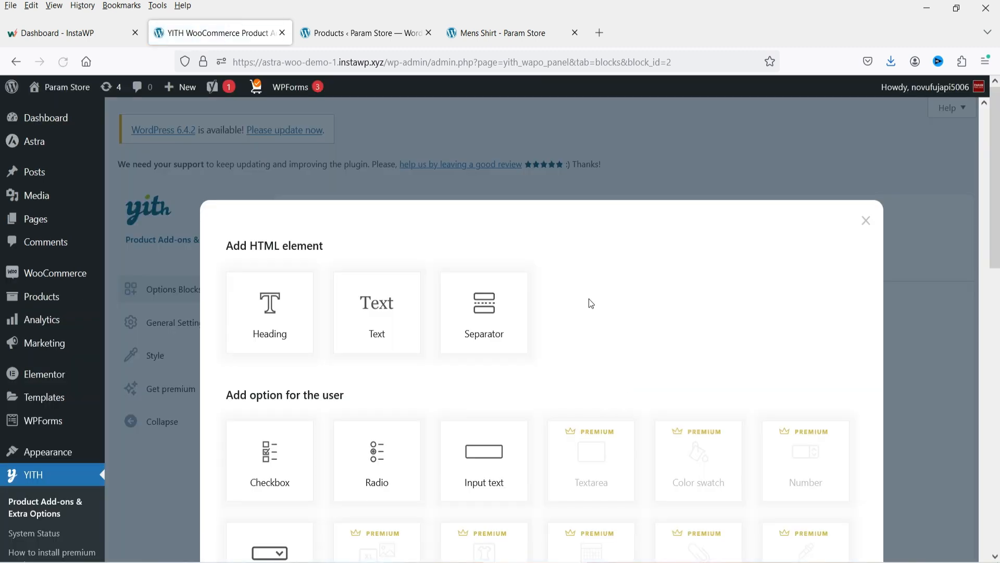
scroll(589, 292, "down", 4)
left_click(275, 256)
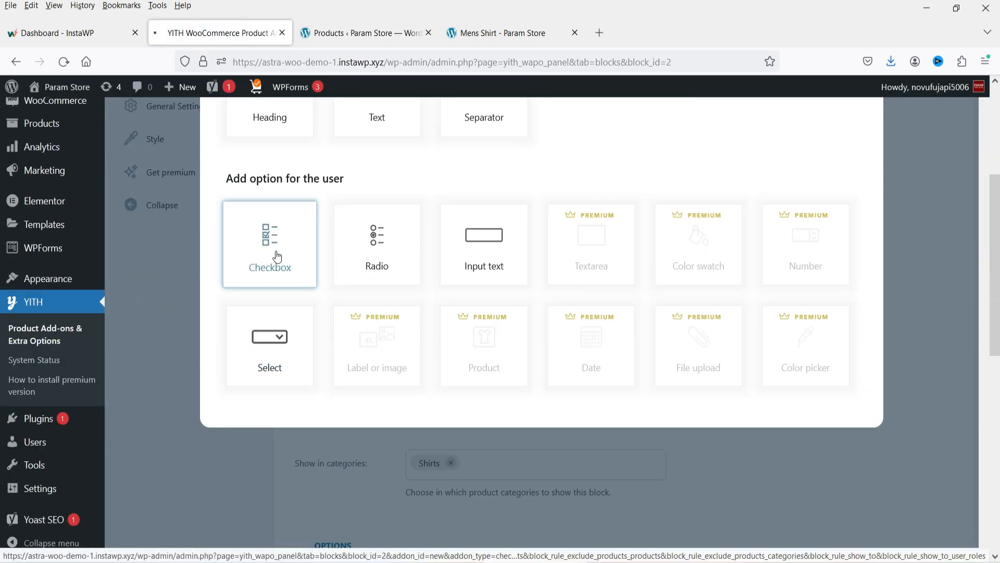
scroll(649, 299, "down", 7)
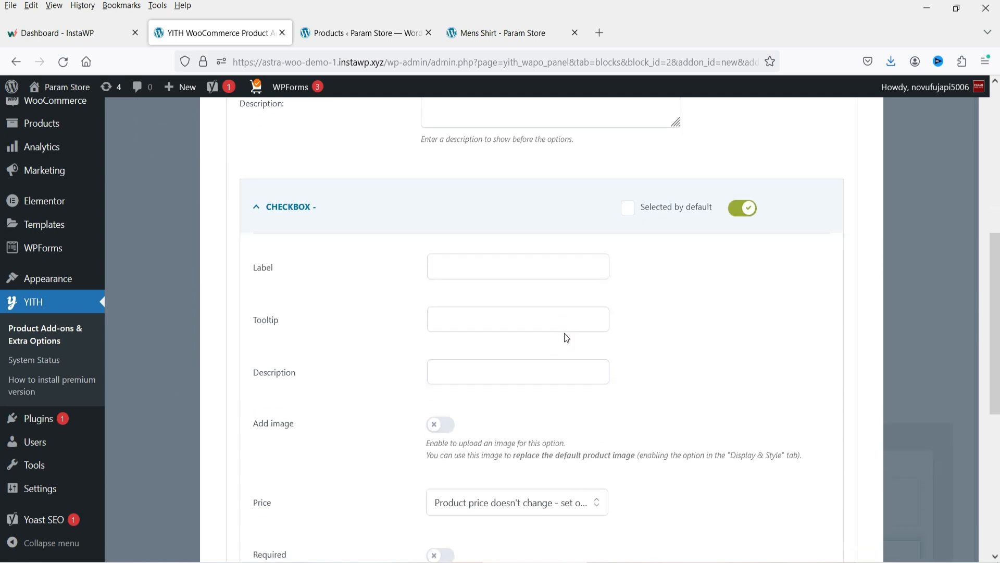
left_click(449, 266)
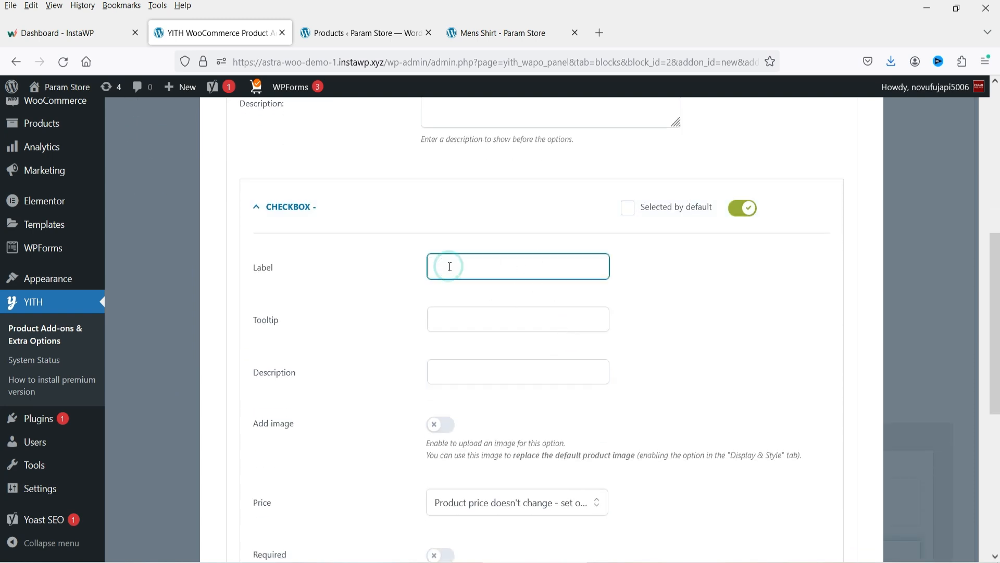
type("Gi")
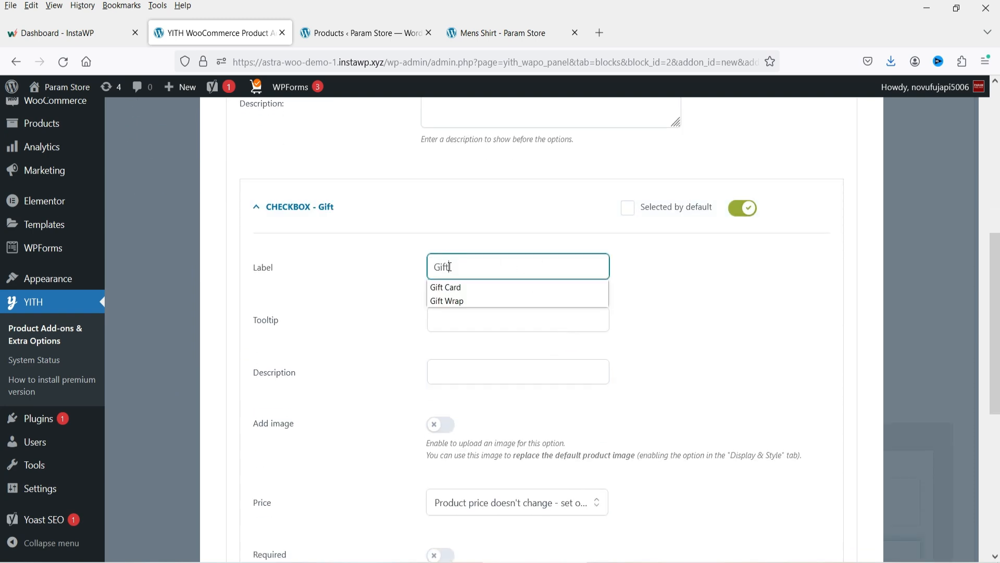
type("ft")
left_click(446, 301)
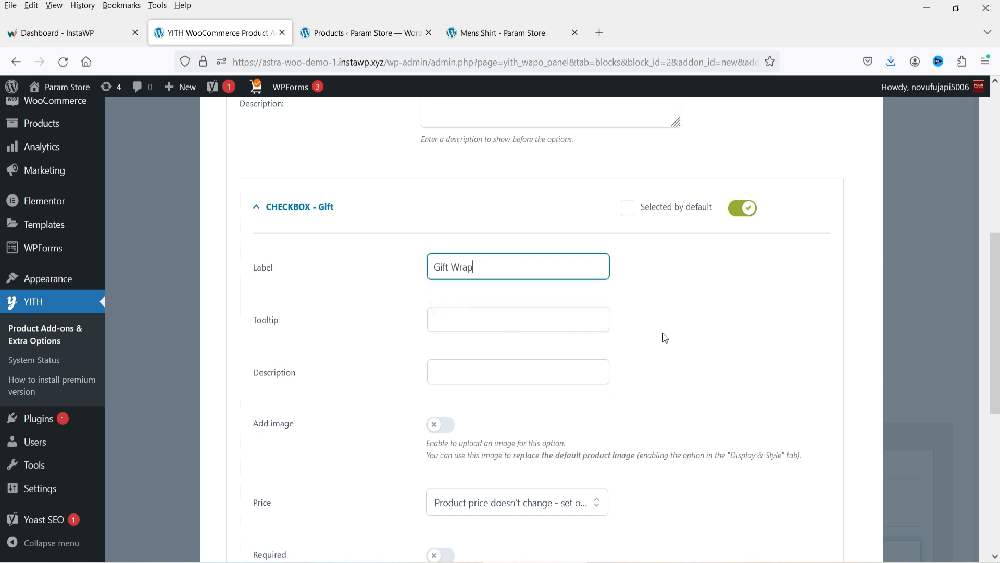
Step: Set the Gift Wrap checkbox to increase the product price with a regular option cost of 2, and collapse its settings
scroll(665, 338, "down", 3)
left_click(513, 364)
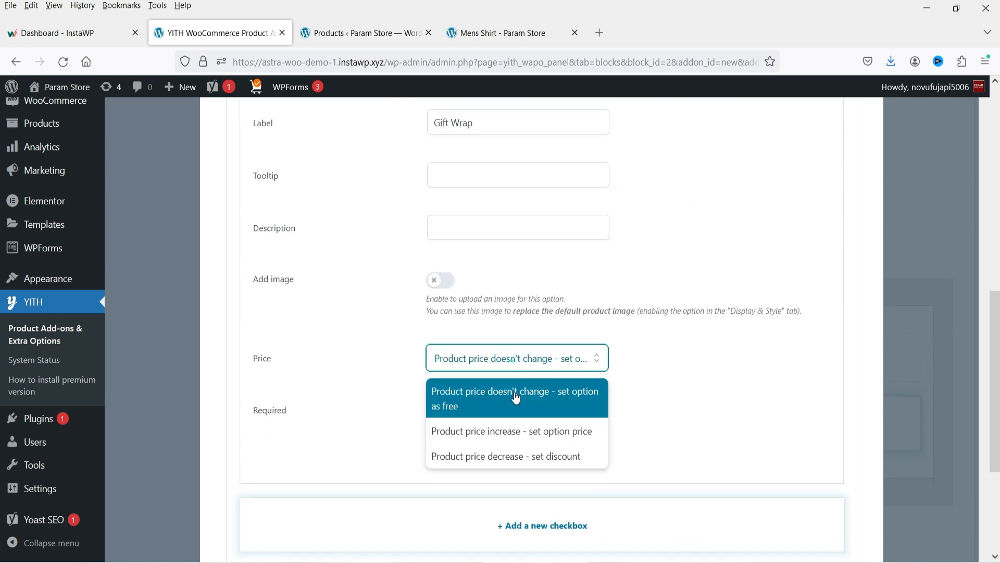
left_click(515, 430)
left_click(467, 413)
type("2")
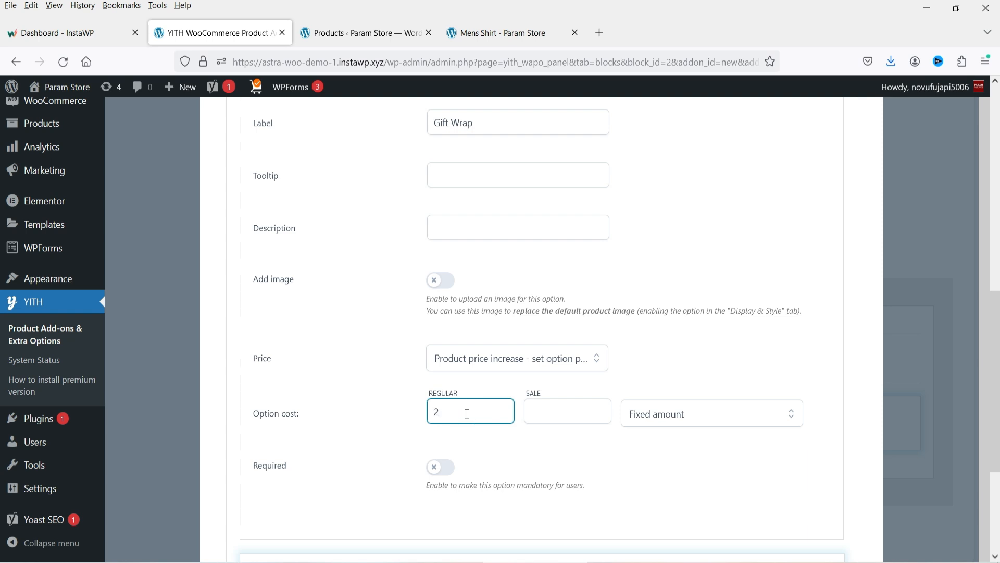
left_click(504, 454)
scroll(484, 422, "up", 4)
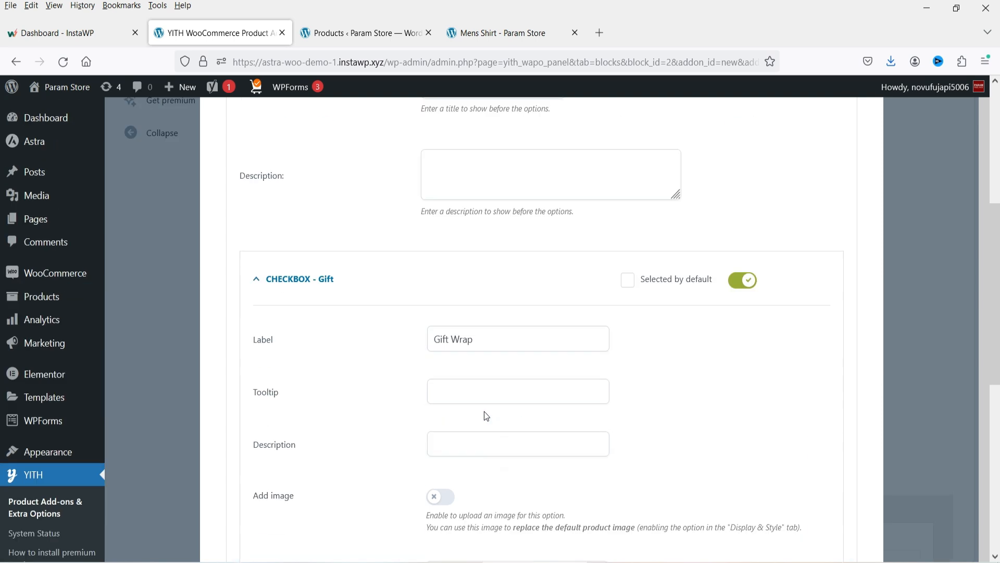
left_click(493, 279)
Step: Add a second checkbox below Gift Wrap and label it "Gift Card"
left_click(529, 347)
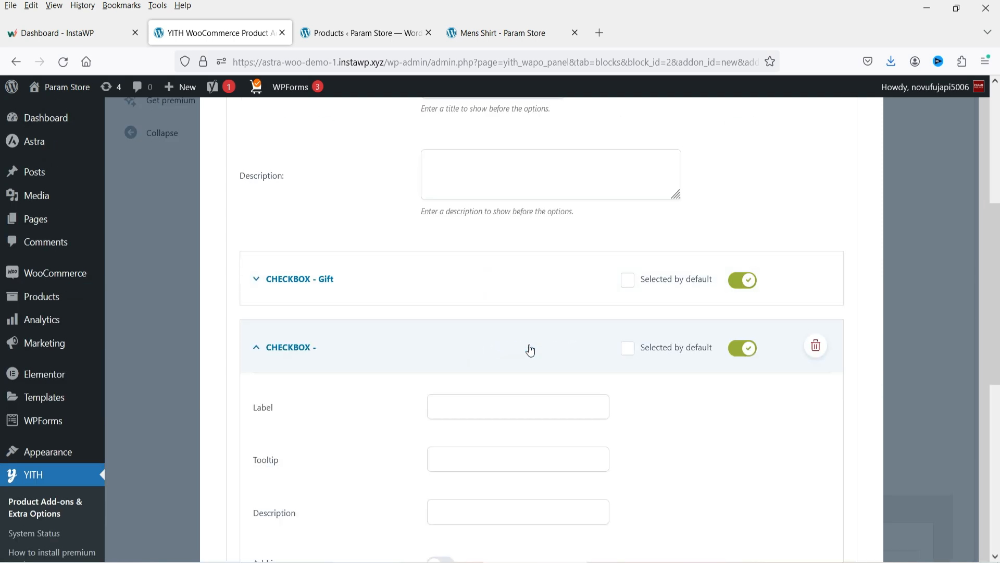
left_click(484, 397)
type("Gift")
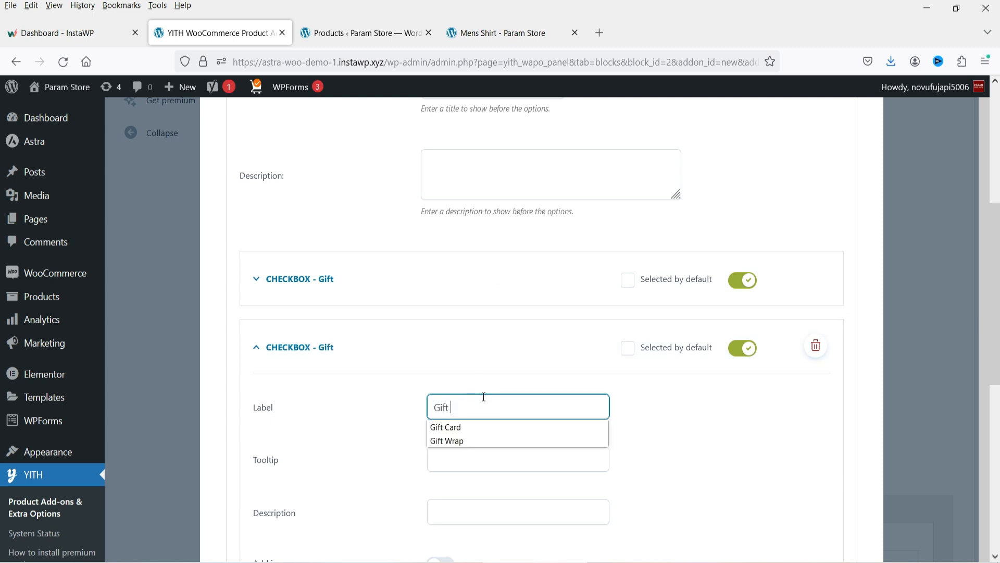
left_click(481, 426)
Step: Set the Gift Card checkbox to increase the product price with a regular option cost of 3, and collapse its settings
scroll(511, 406, "down", 5)
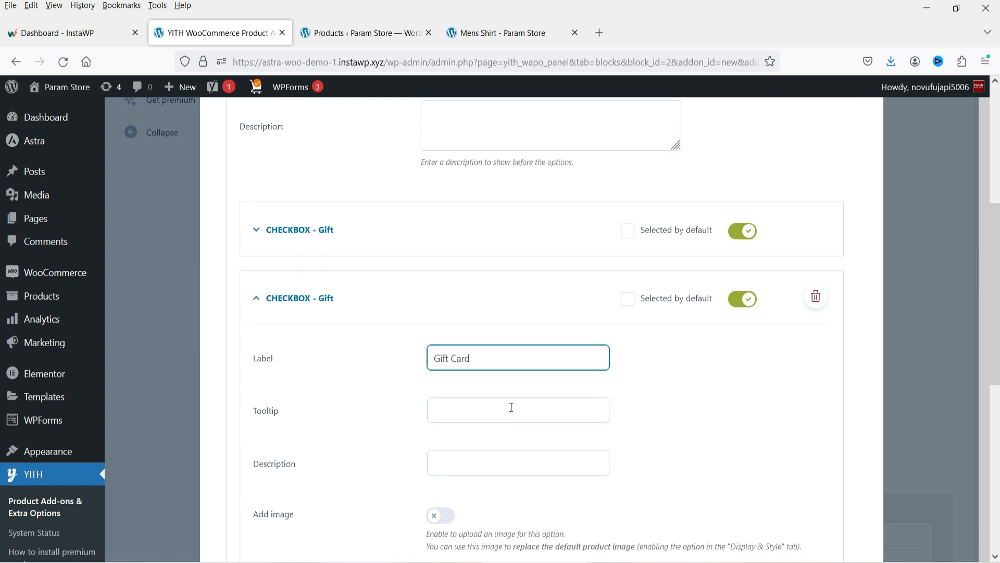
left_click(500, 382)
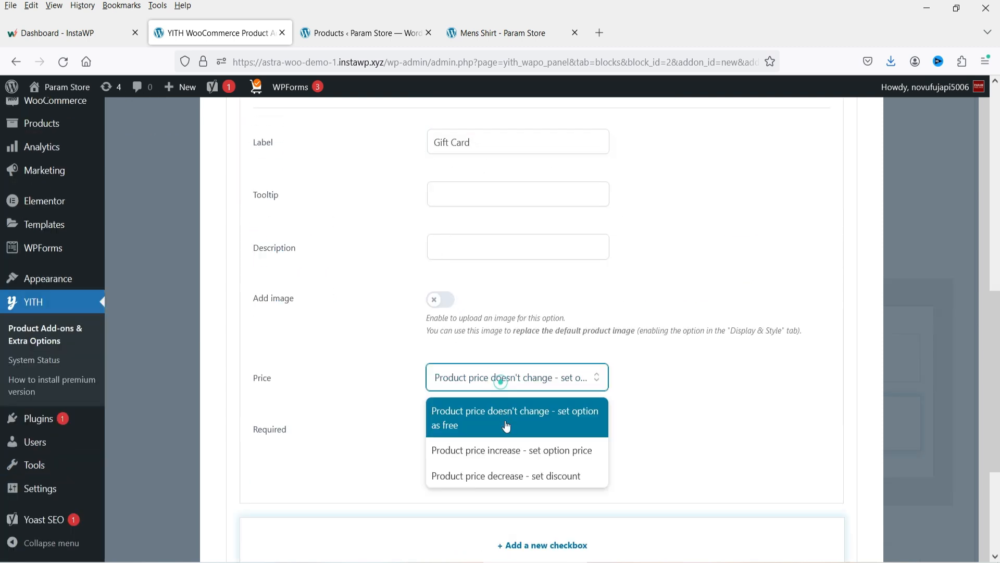
left_click(507, 451)
left_click(462, 434)
type("3")
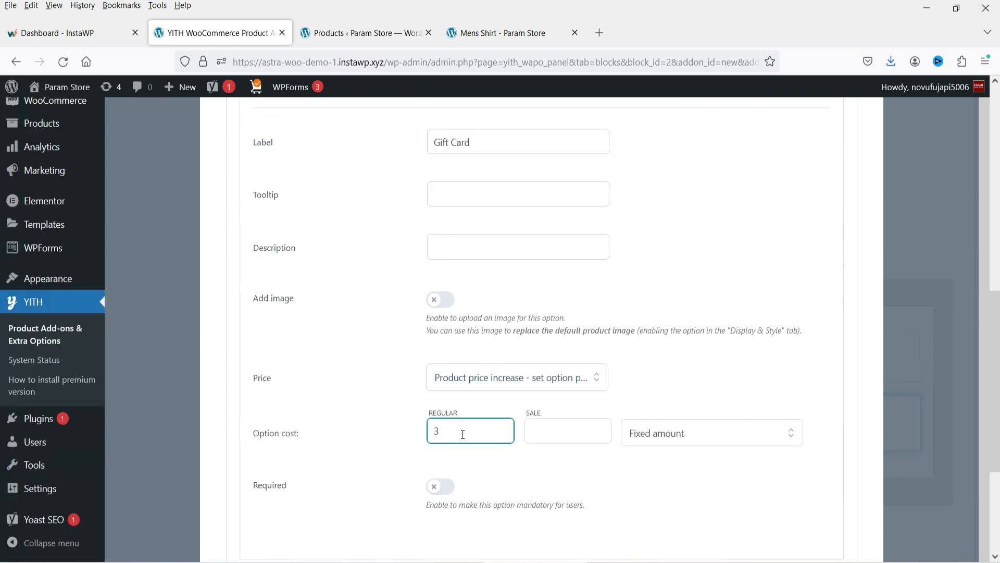
scroll(413, 250, "up", 9)
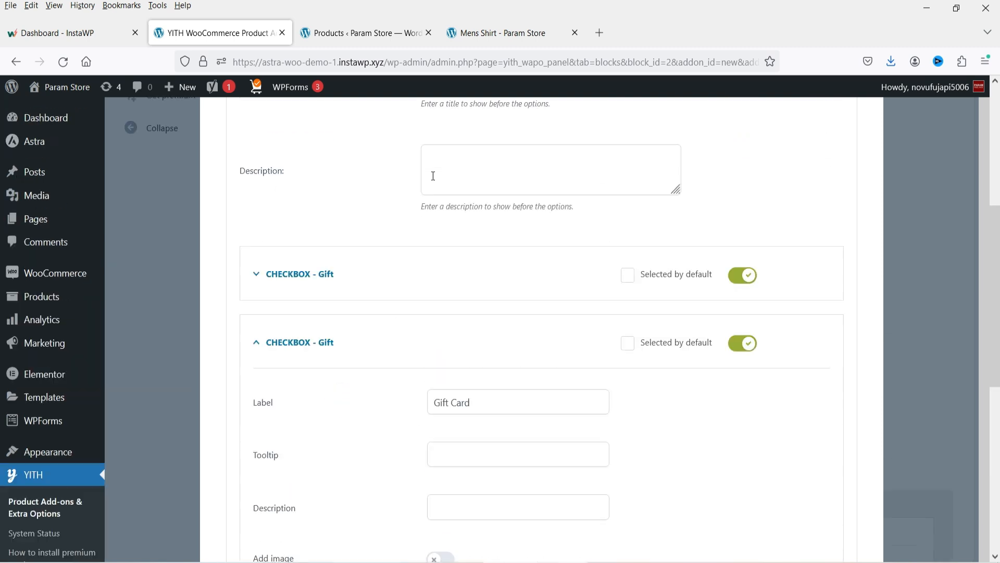
left_click(389, 428)
Step: Add a third checkbox below Gift Card and label it "Custom message"
scroll(390, 429, "down", 5)
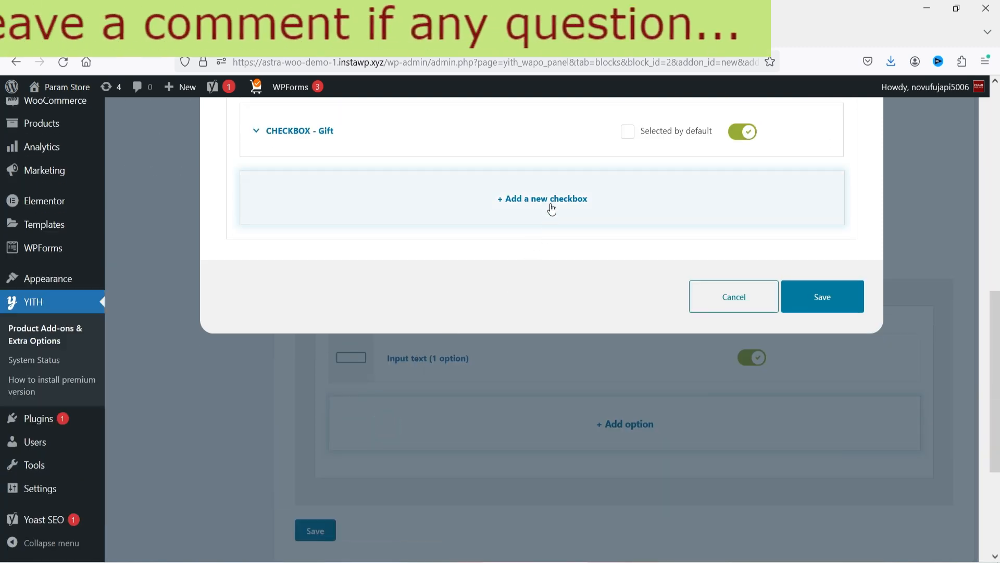
left_click(548, 202)
left_click(495, 249)
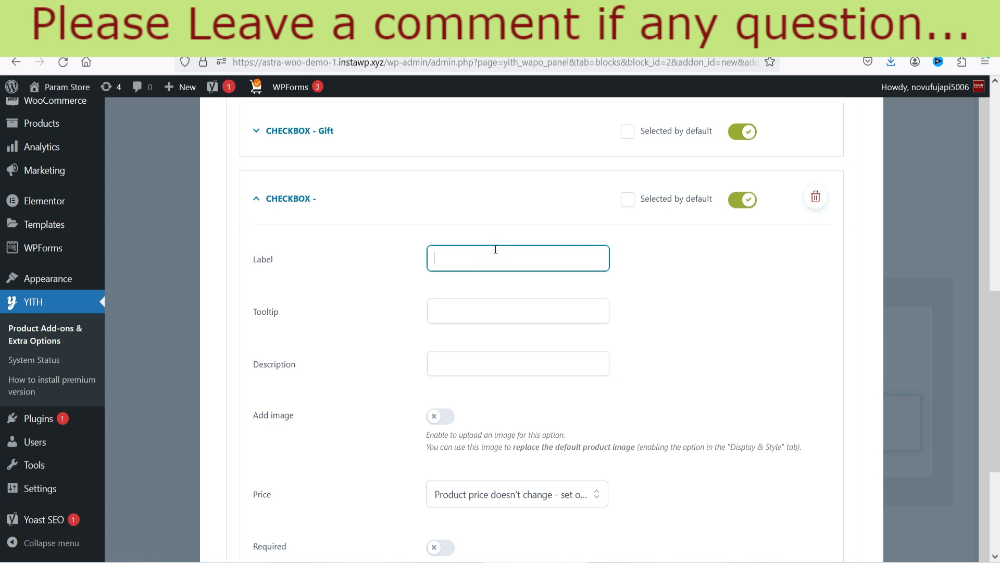
type("Custom message")
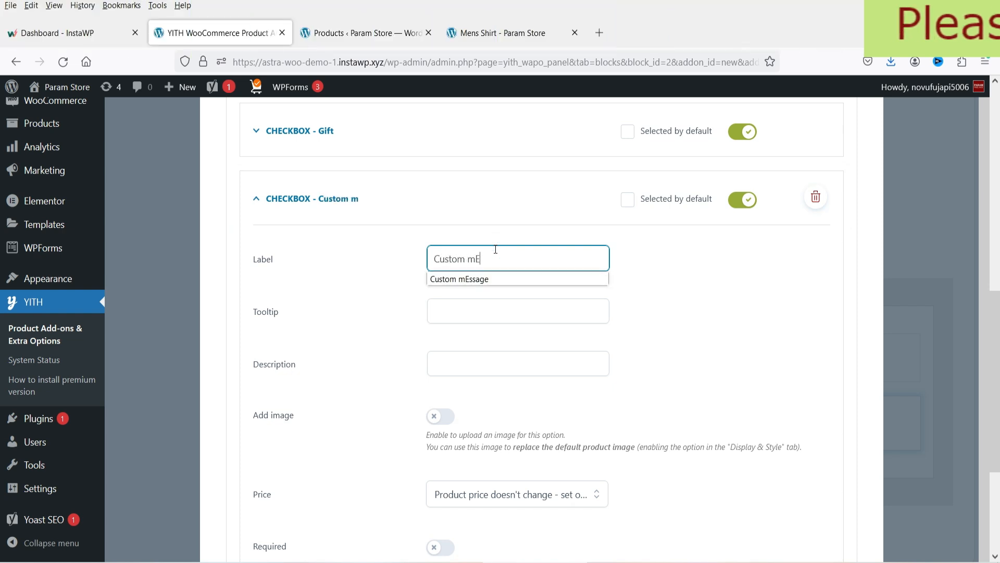
Step: Set the Custom message checkbox to increase the product price with a regular option cost of 3, and collapse its settings
scroll(696, 315, "down", 2)
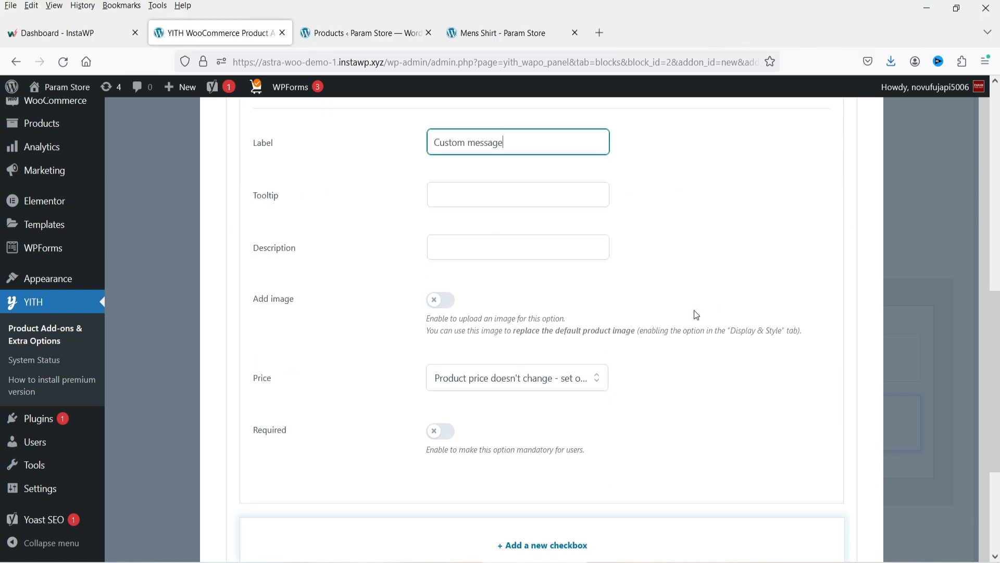
left_click(483, 381)
left_click(487, 447)
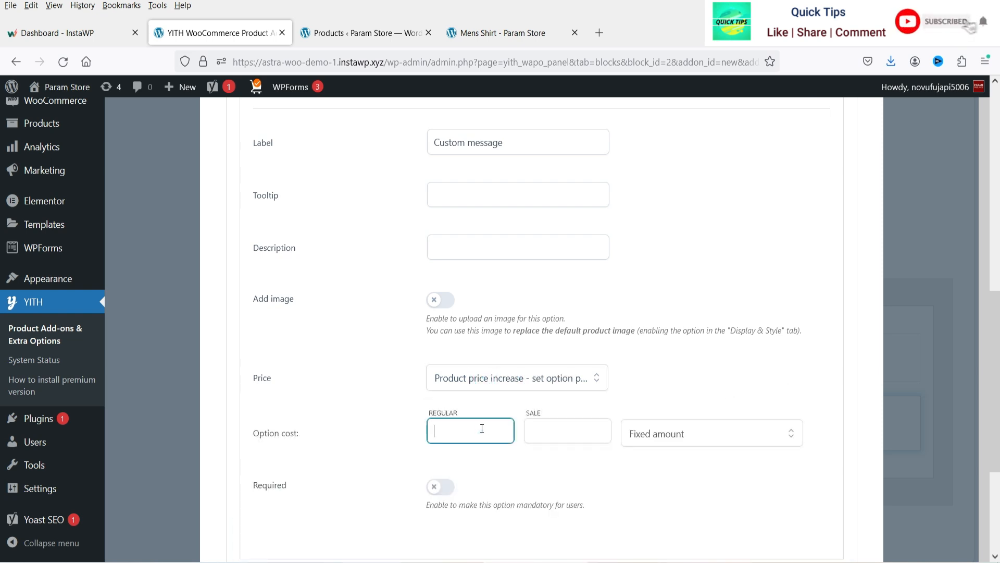
type("3")
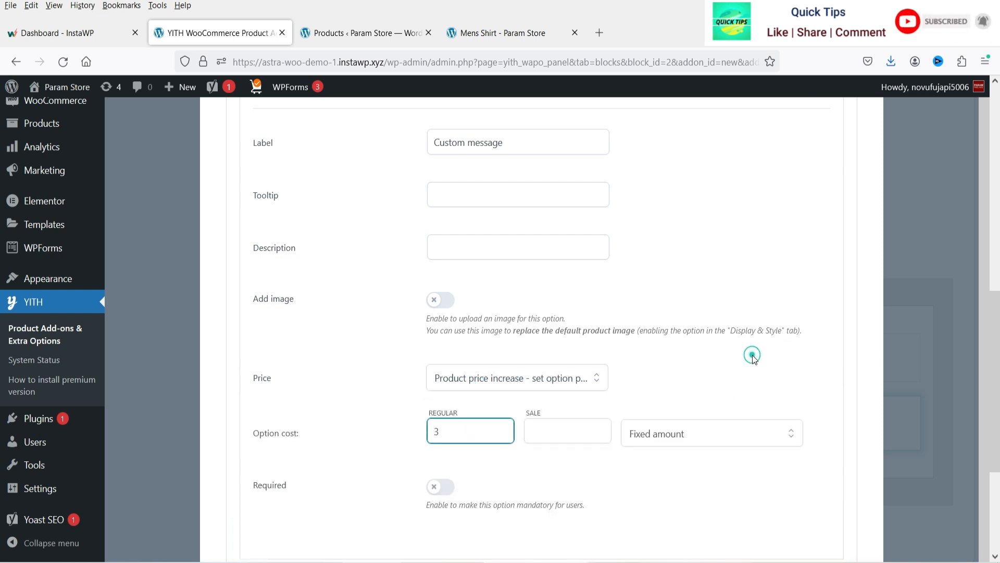
scroll(752, 354, "down", 1)
scroll(751, 357, "up", 3)
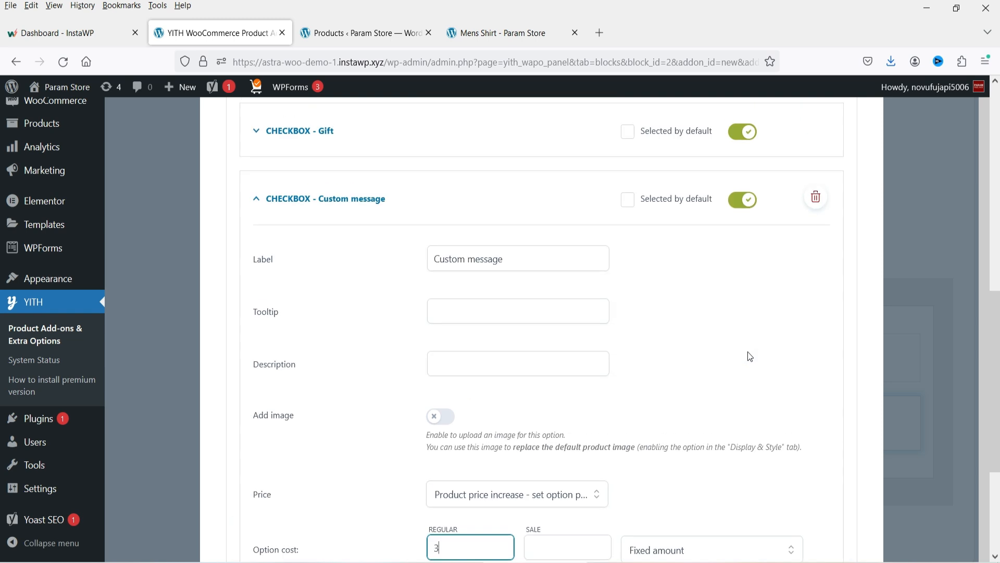
left_click(433, 202)
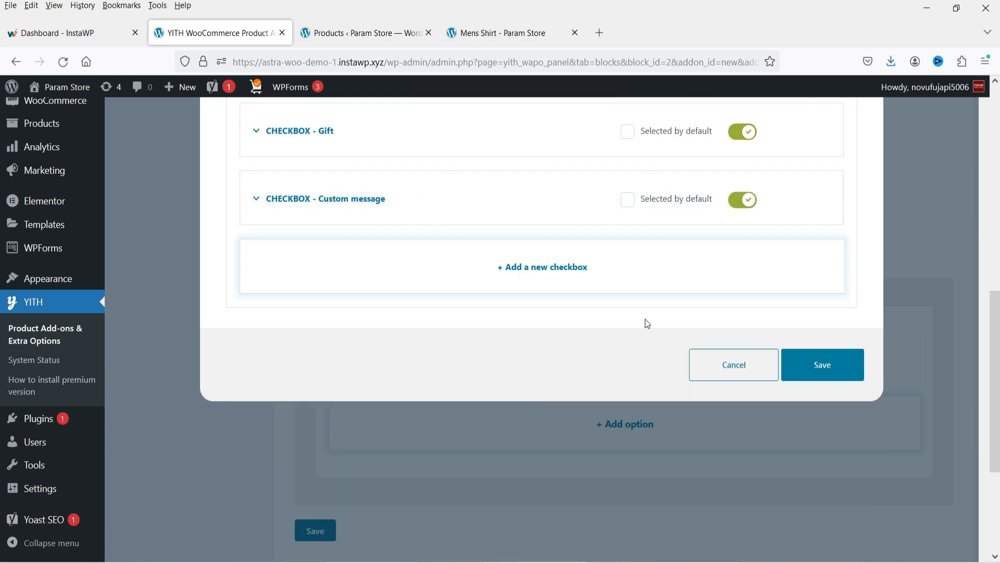
Step: Set the checkbox option's selection type to Multiple, and save the option and the block
scroll(638, 312, "up", 6)
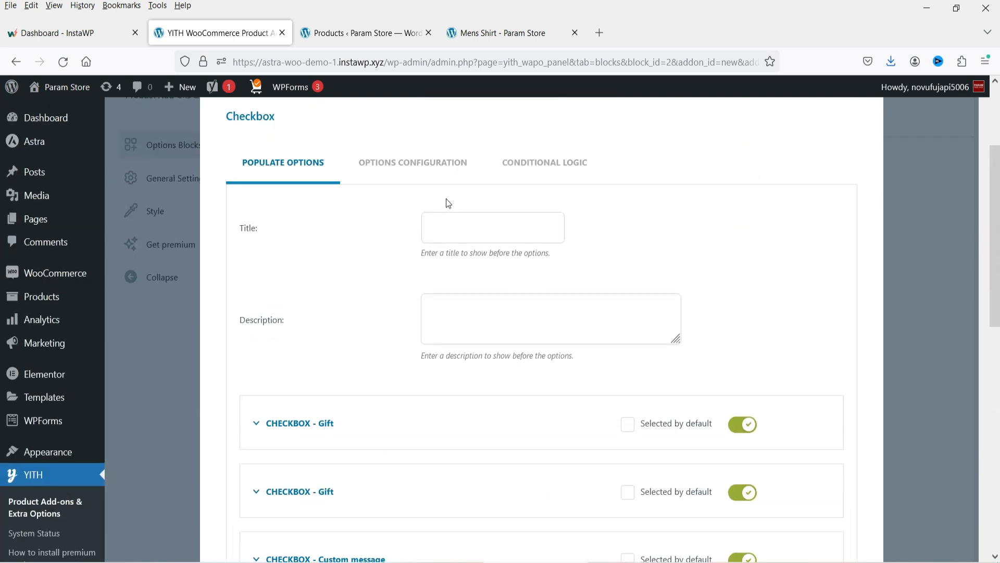
left_click(414, 164)
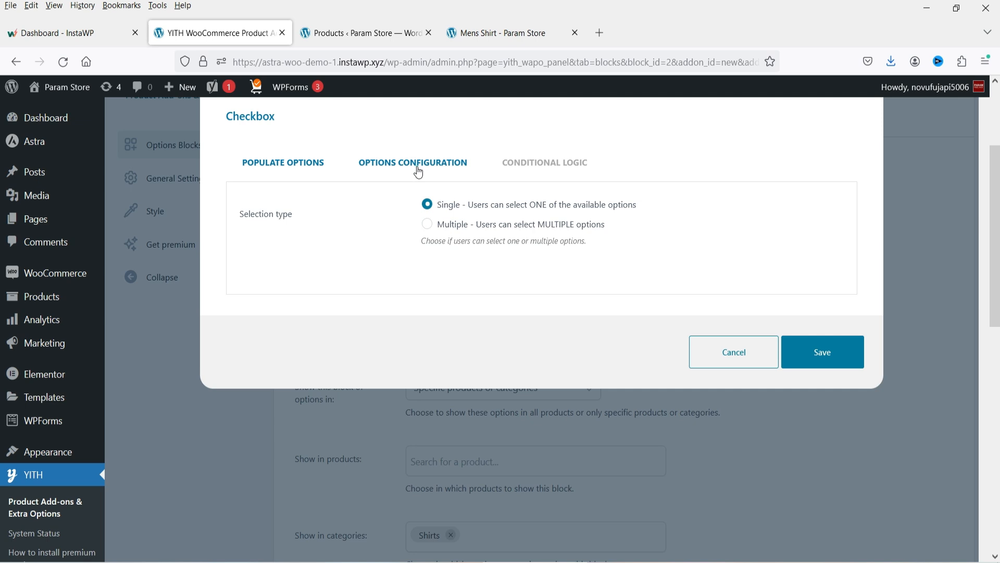
left_click(427, 228)
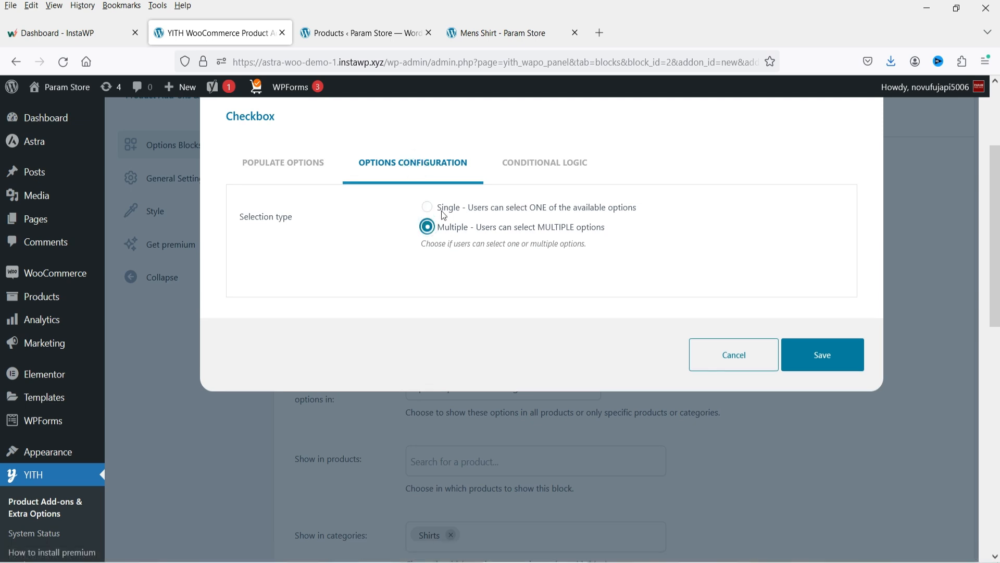
left_click(842, 374)
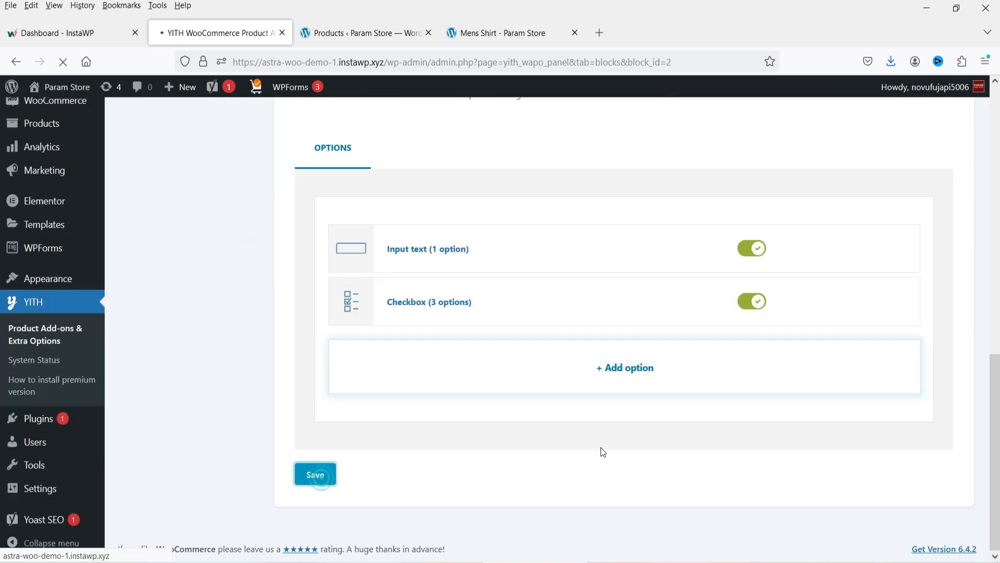
Step: Reload the Mens Shirt store page and examine the variations, Headline field and gift checkboxes above the price table
left_click(498, 32)
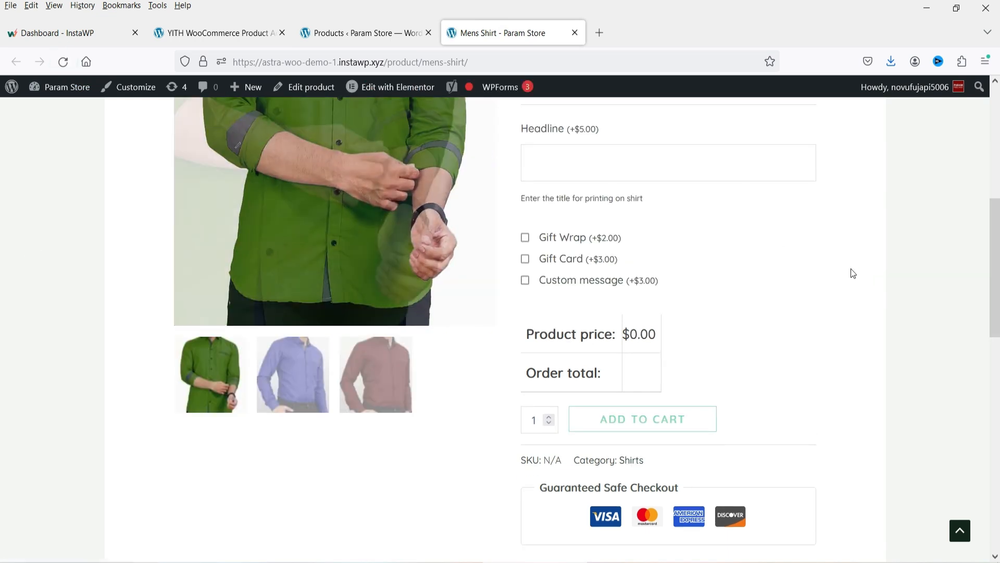
scroll(849, 292, "up", 3)
scroll(737, 233, "down", 2)
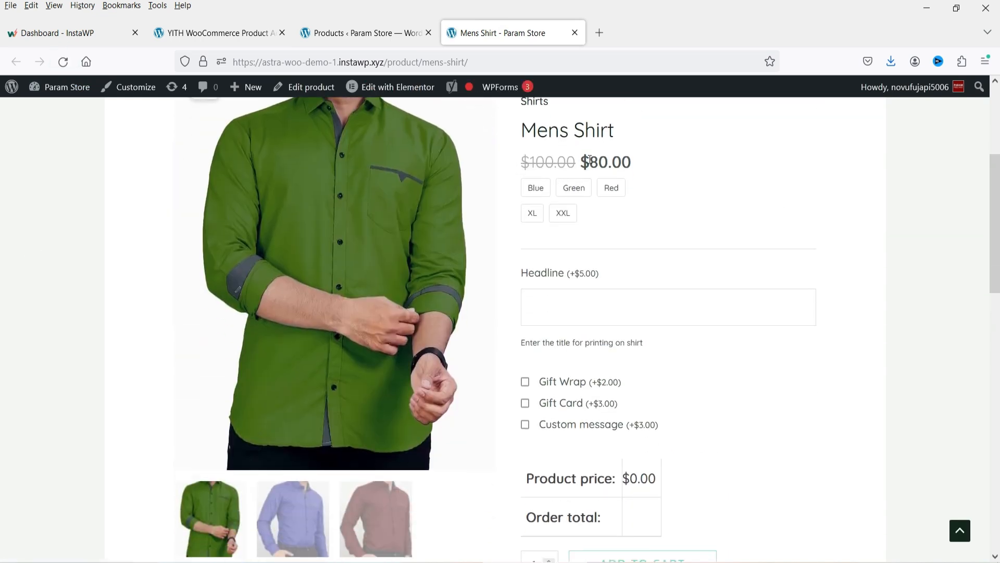
scroll(693, 214, "down", 2)
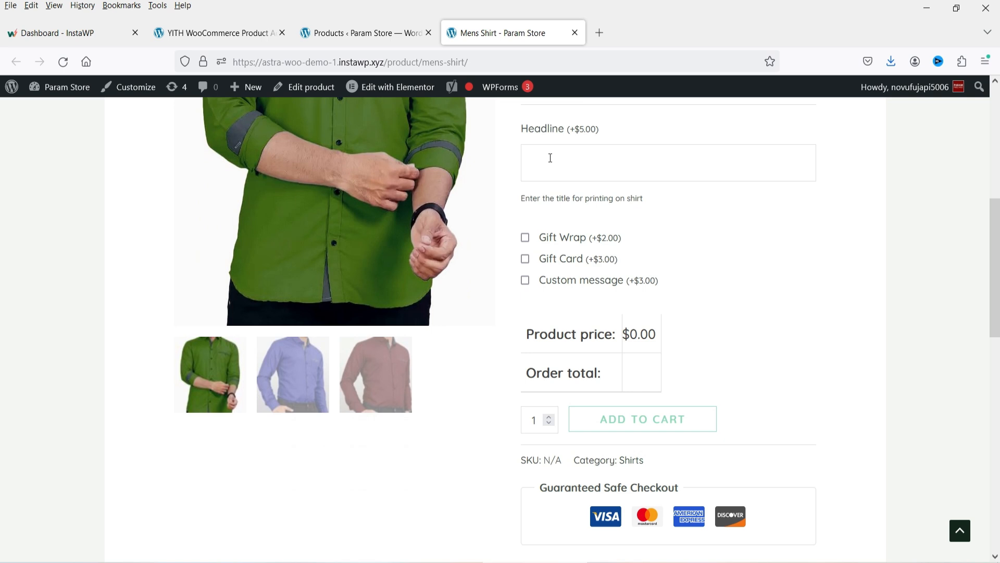
scroll(611, 224, "up", 2)
scroll(567, 217, "down", 1)
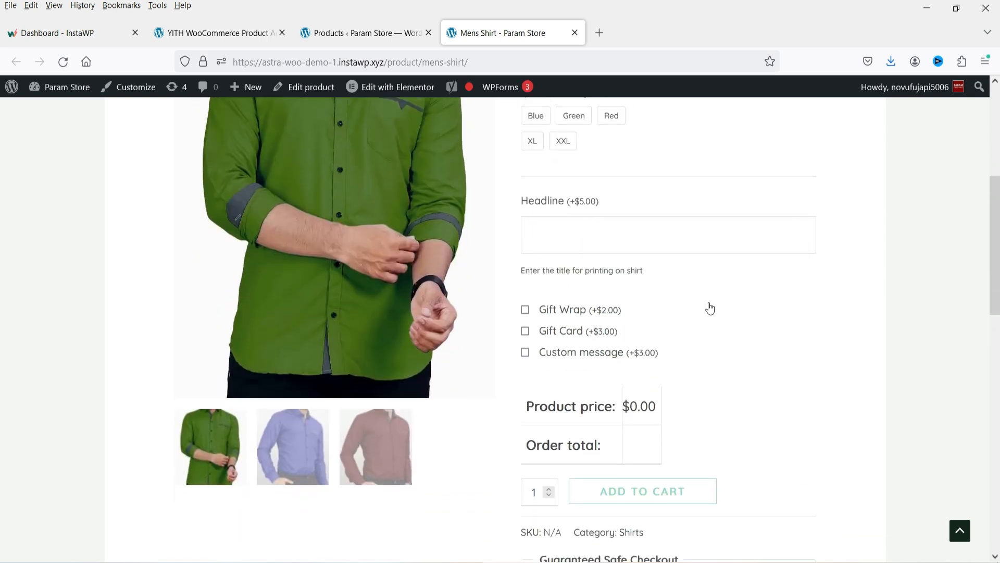
scroll(710, 308, "down", 1)
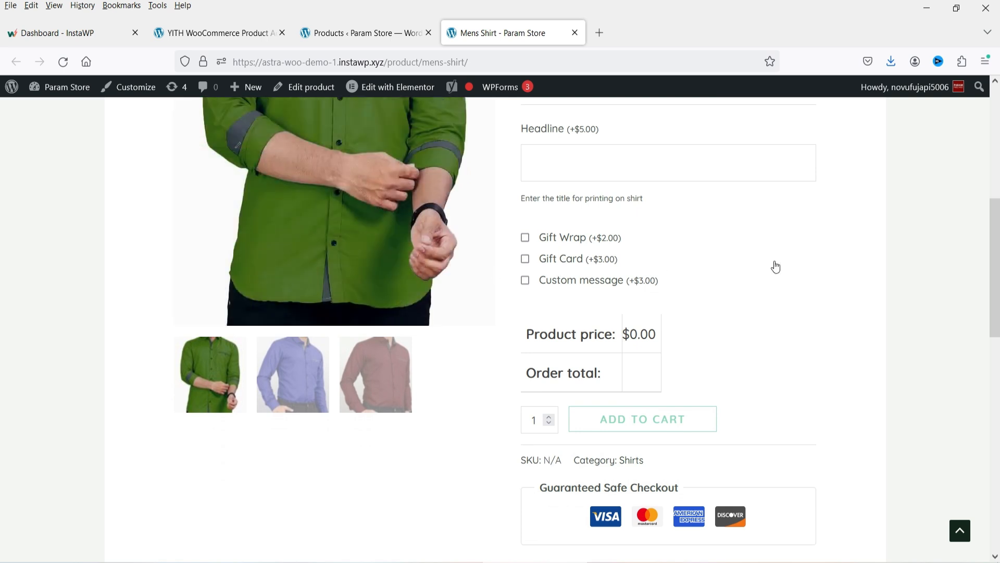
Step: Tick Gift Wrap, Gift Card and Custom message, enter a short sample title as the Headline, and check the options total
left_click(525, 240)
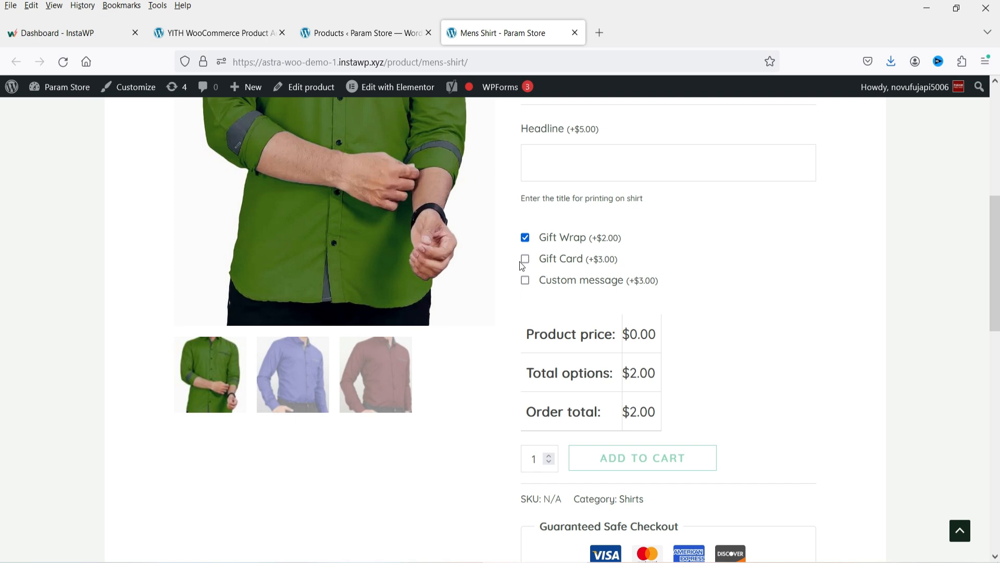
left_click(525, 282)
left_click(570, 165)
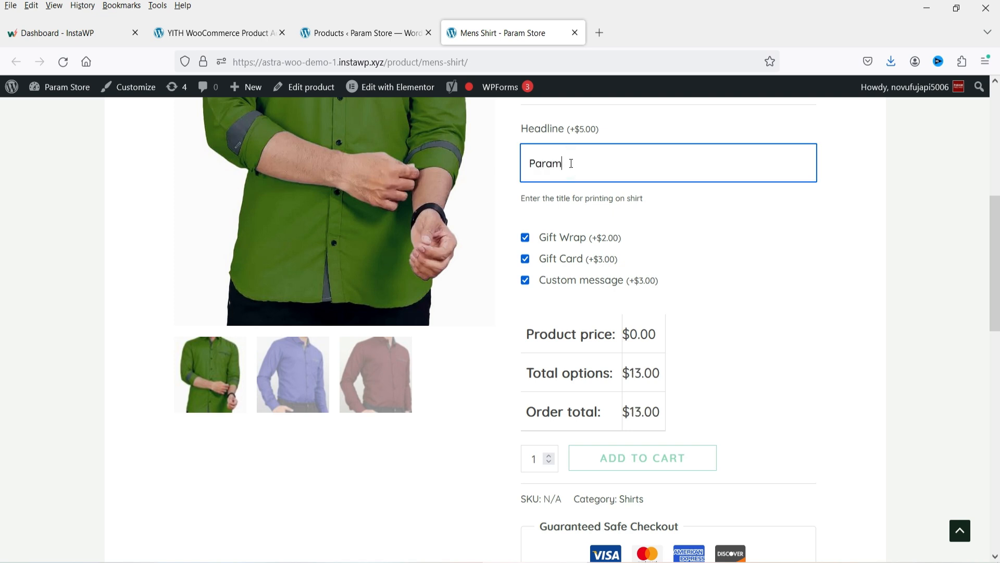
scroll(727, 380, "up", 4)
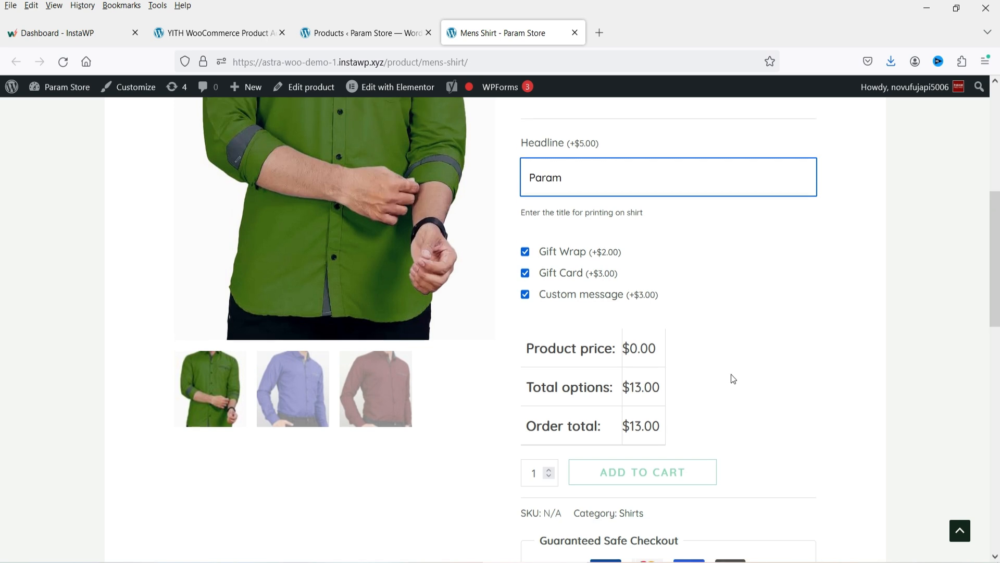
Step: Select the Green and XL variation of the Mens Shirt, tick all three gift checkboxes, and check the order total
left_click(567, 261)
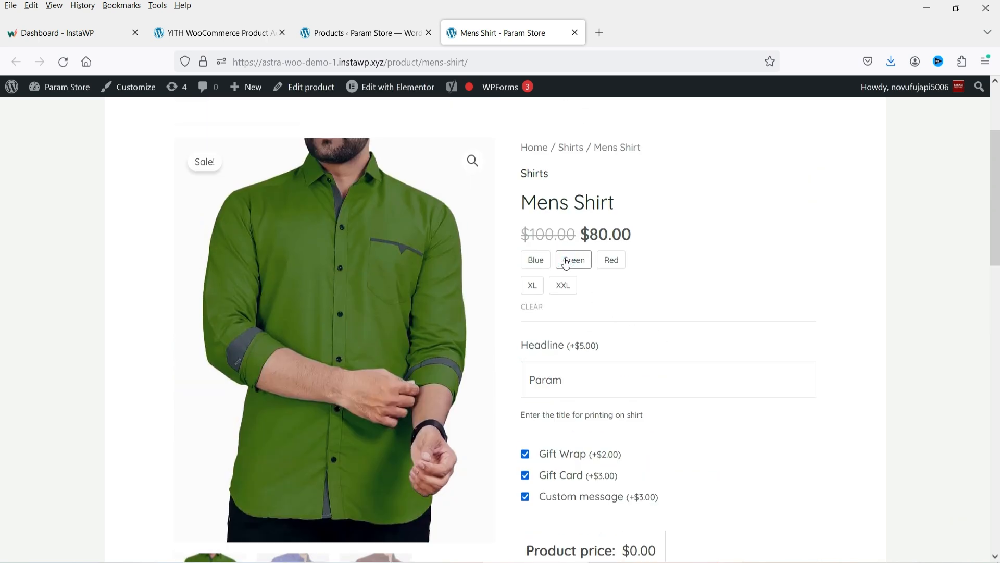
left_click(531, 285)
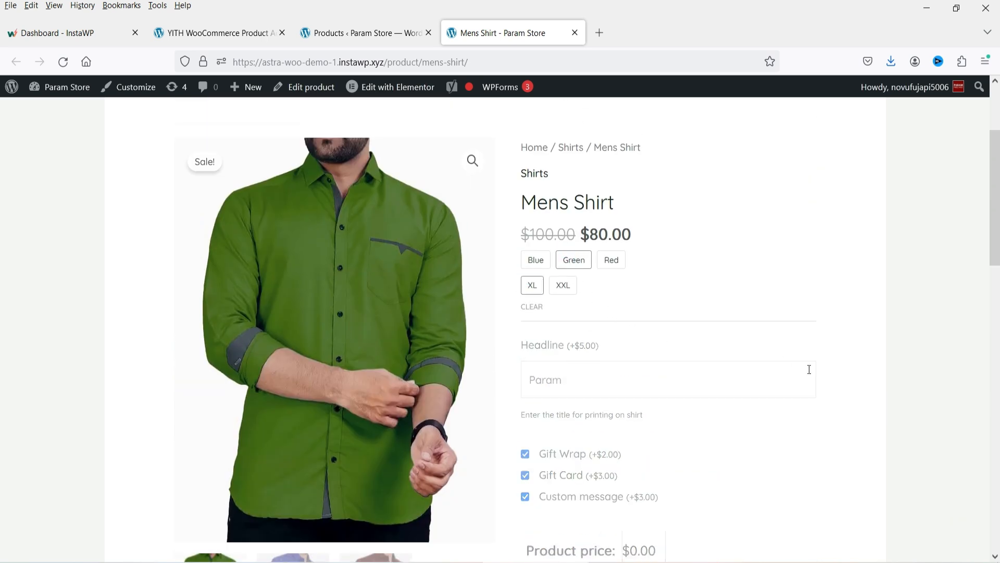
scroll(561, 339, "down", 4)
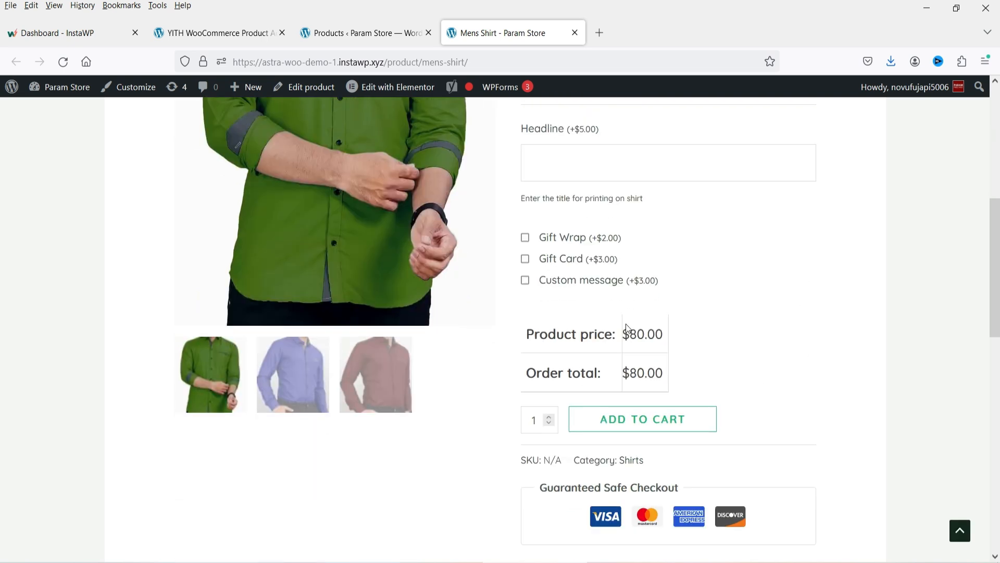
scroll(754, 366, "up", 5)
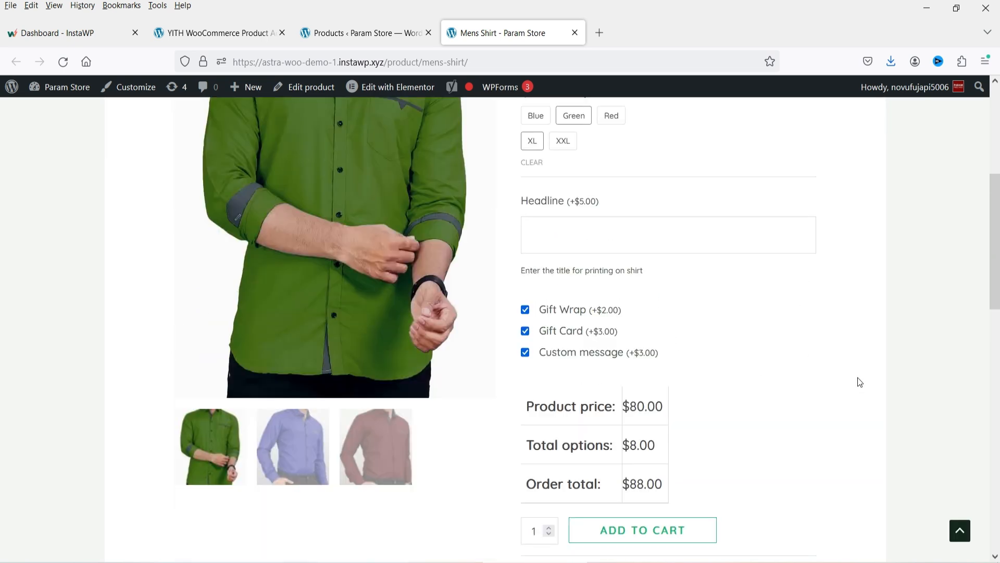
Step: Return to the Shirt Addons block, examine which option types can be added, and close the type choice
left_click(250, 33)
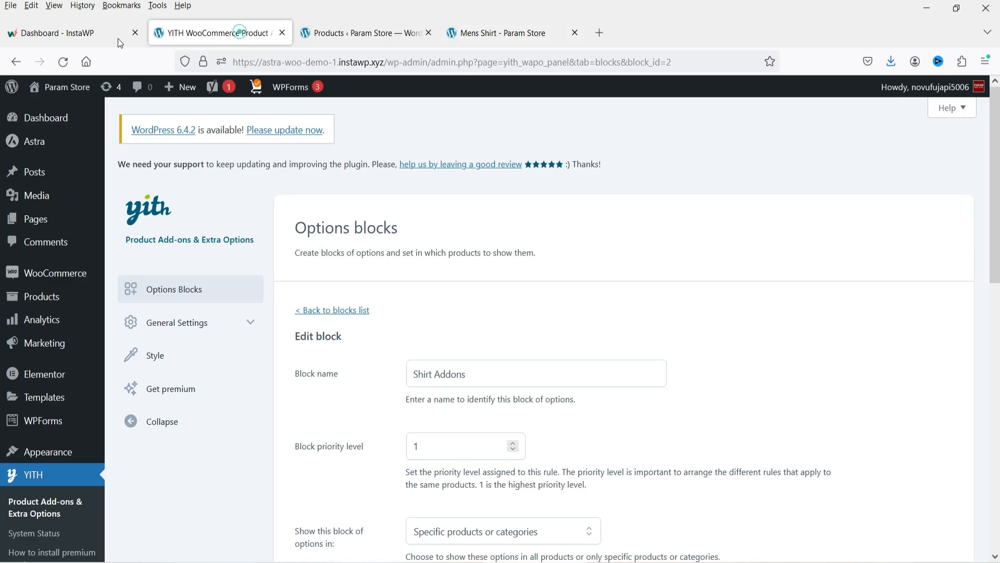
scroll(610, 312, "down", 7)
scroll(613, 315, "down", 5)
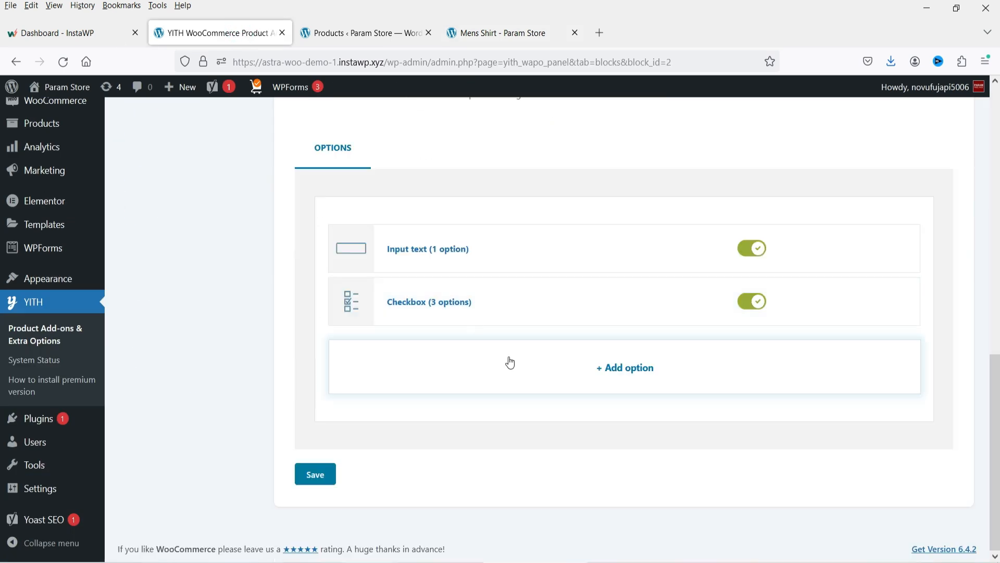
left_click(641, 377)
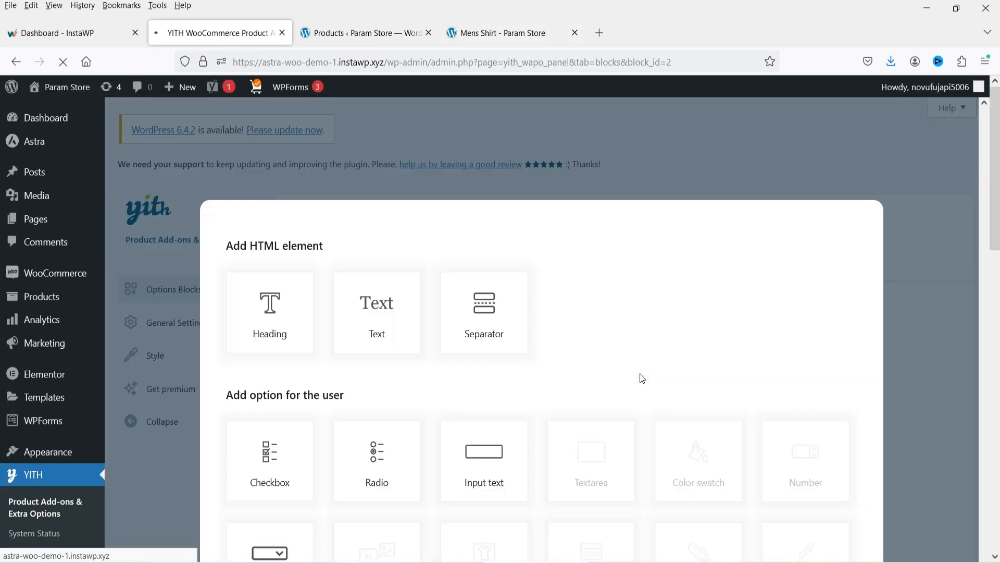
scroll(641, 378, "down", 3)
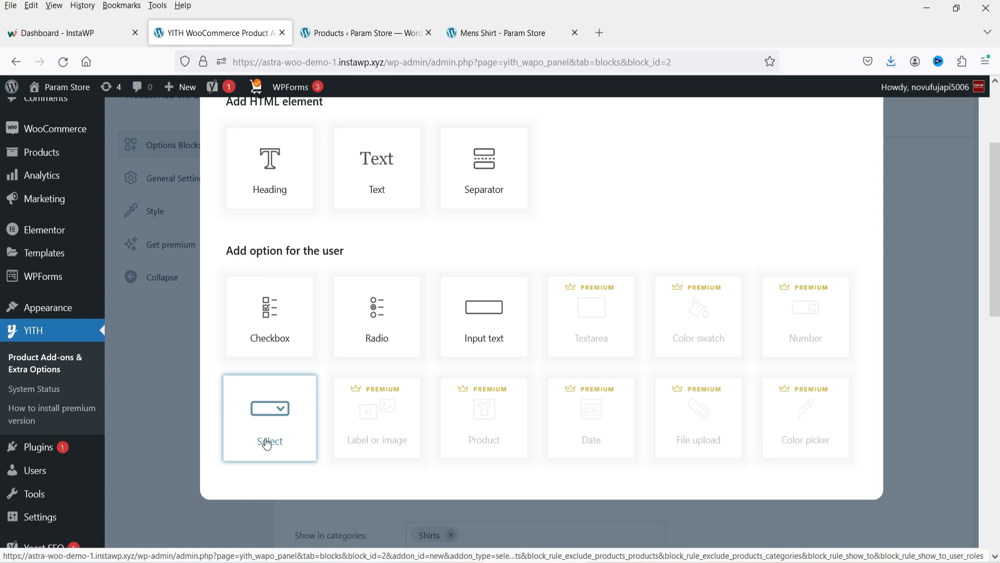
left_click(183, 399)
Step: Upload yith-woocommerce-product-add-ons.zip from the Desktop as a new plugin, install it, and activate it
mouse_move(39, 447)
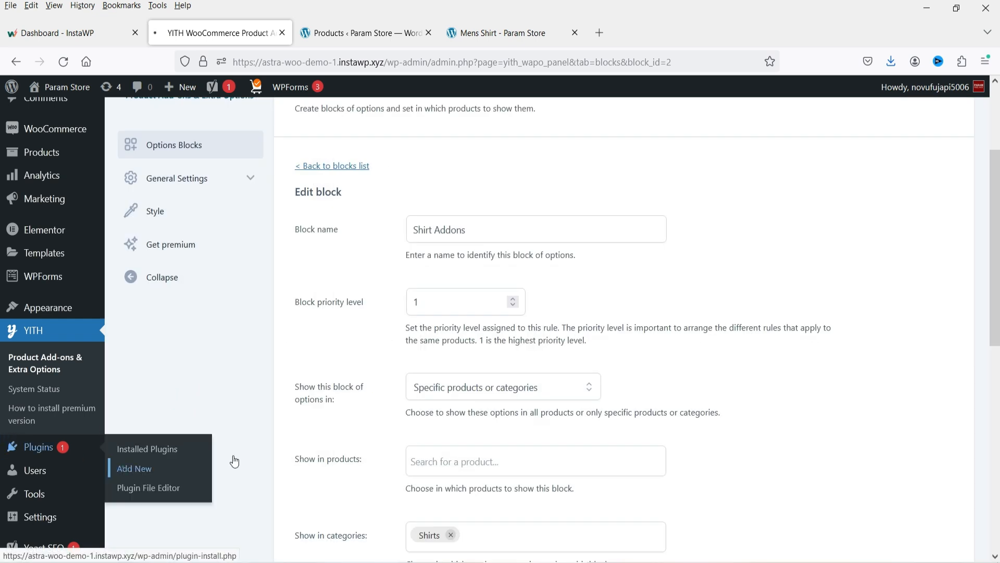
left_click(124, 468)
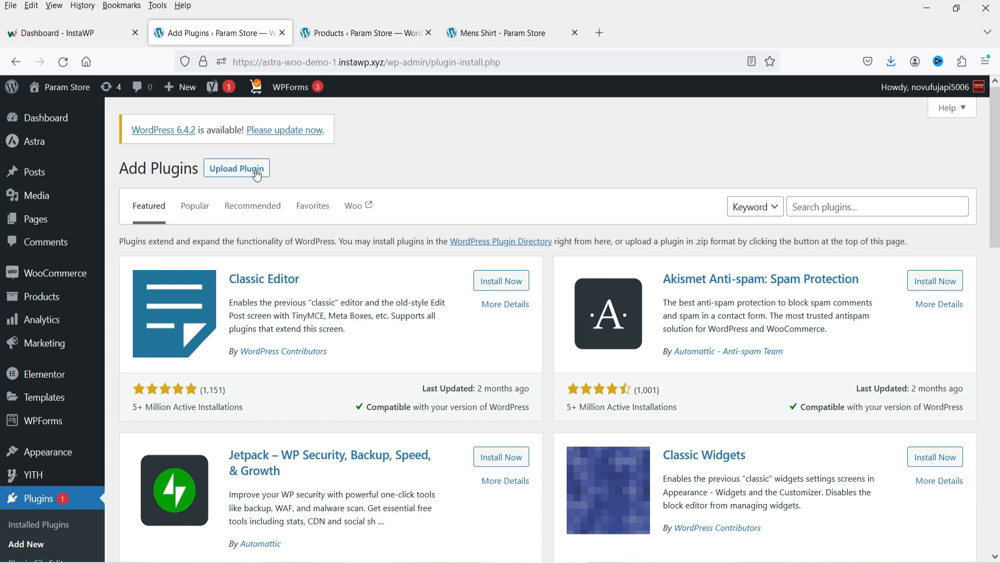
left_click(257, 172)
left_click(458, 290)
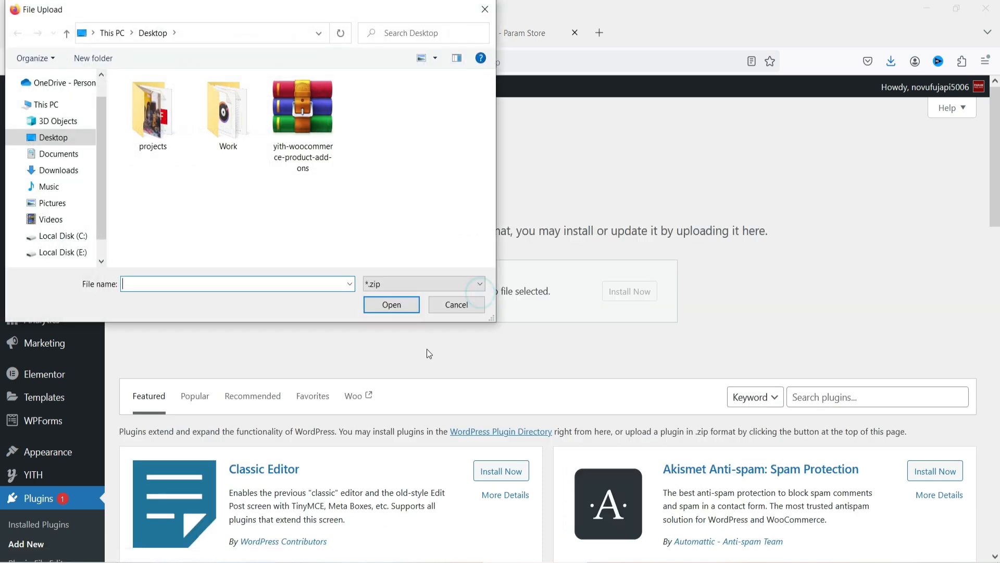
double_click(303, 109)
left_click(675, 288)
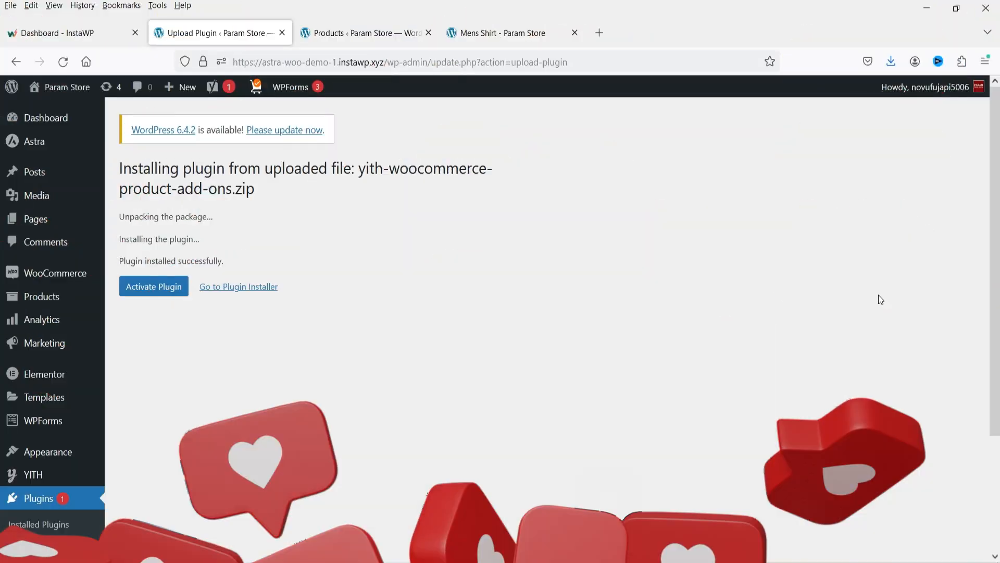
left_click(150, 294)
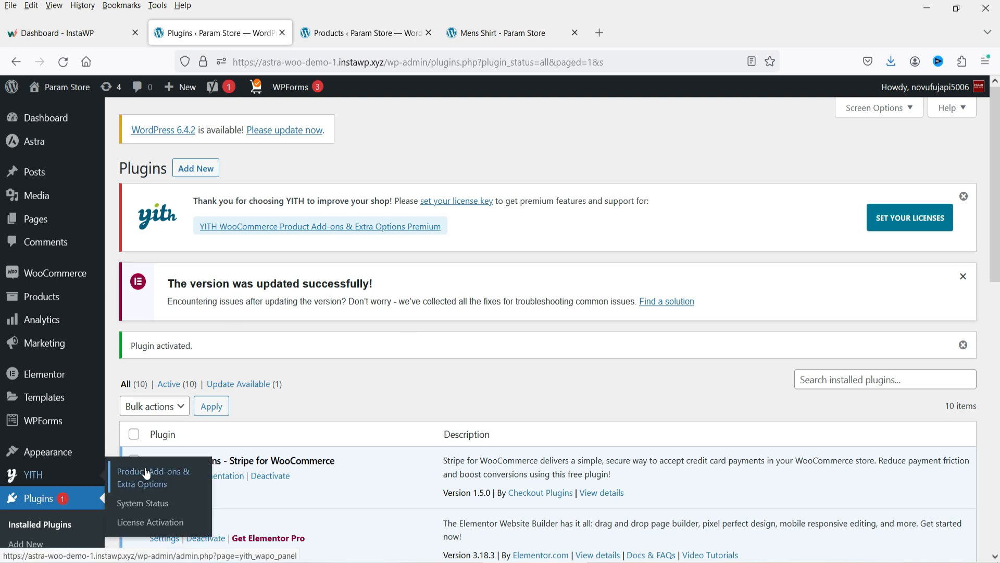
Step: Reopen the Shirt Addons block for editing and start a new File upload option in it
left_click(145, 467)
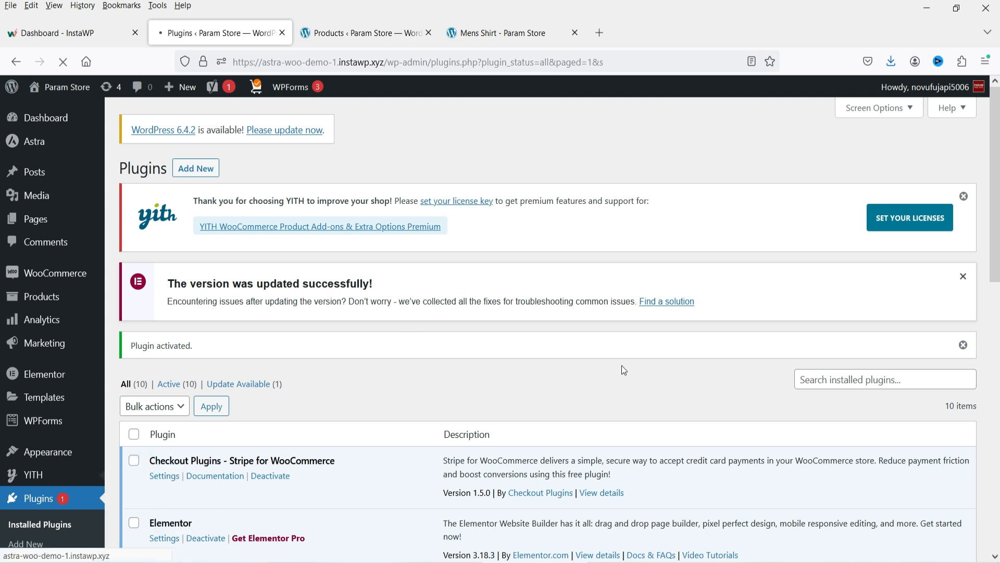
scroll(621, 364, "down", 3)
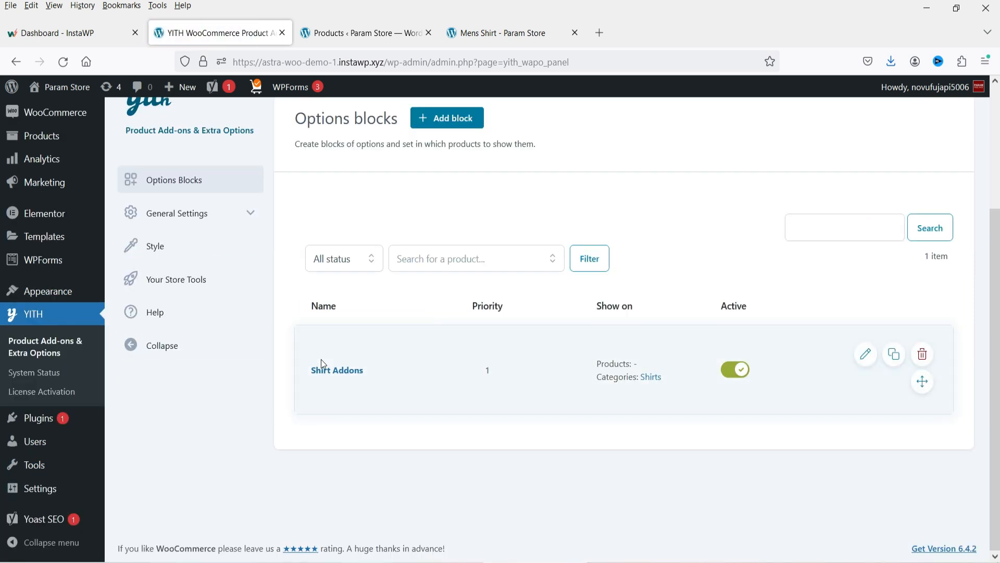
left_click(864, 356)
scroll(588, 343, "down", 10)
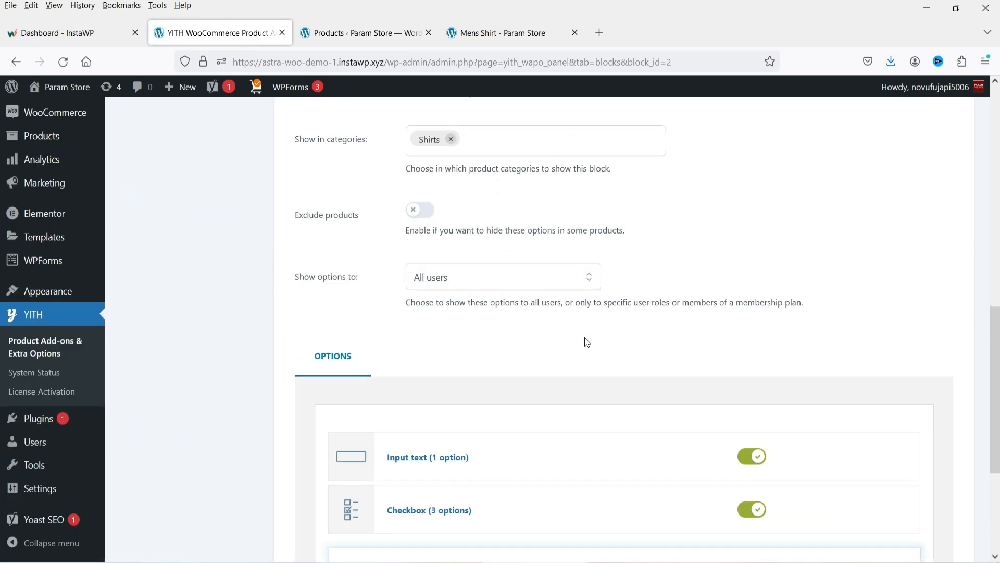
scroll(587, 342, "down", 4)
left_click(622, 382)
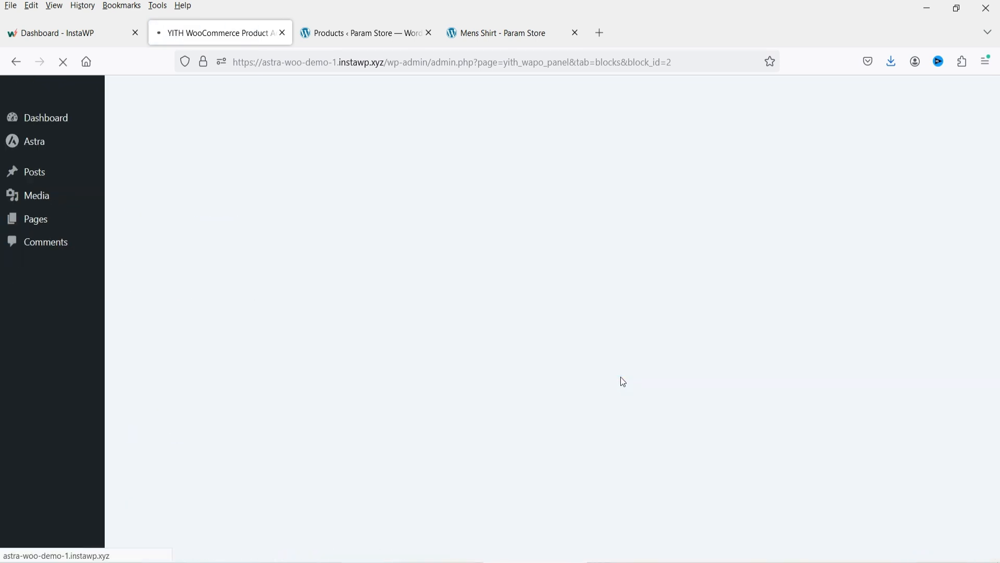
scroll(628, 351, "down", 3)
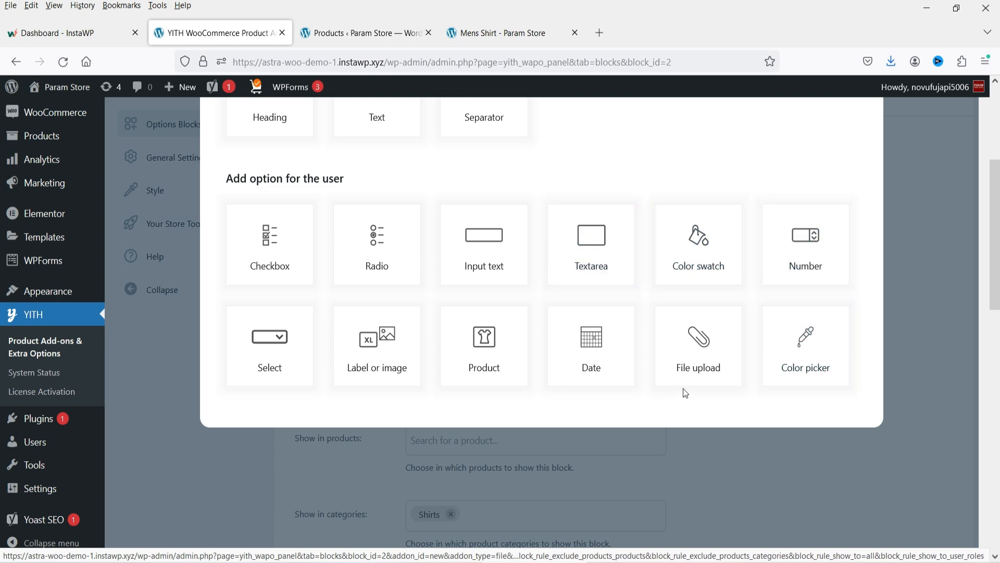
left_click(692, 374)
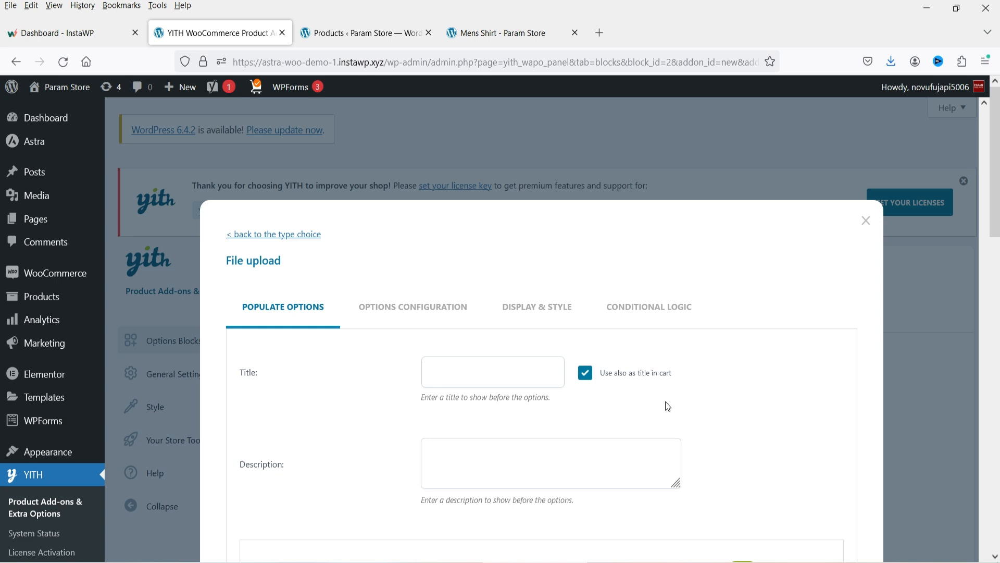
Step: Label the file uploader "Print image", describe it as "send image to print on shirt", and enable Add image
scroll(683, 396, "down", 3)
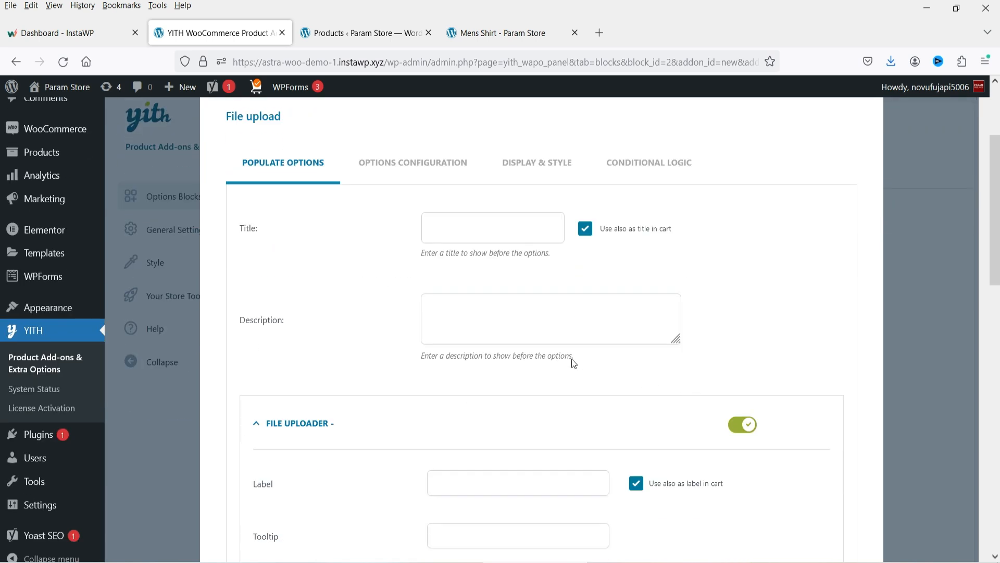
scroll(573, 363, "down", 3)
left_click(458, 340)
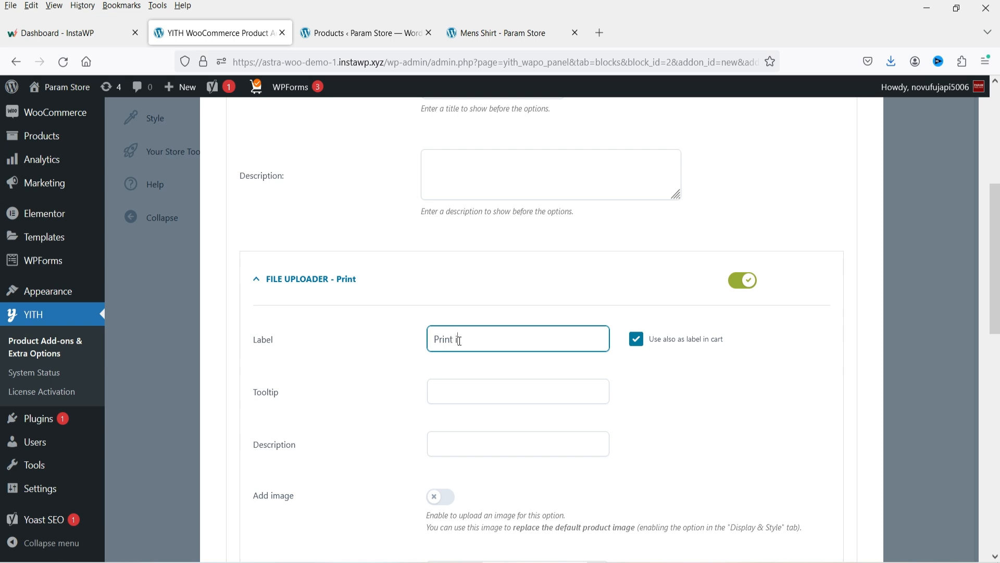
type("Print image")
left_click(458, 444)
type("send image to print on shirt")
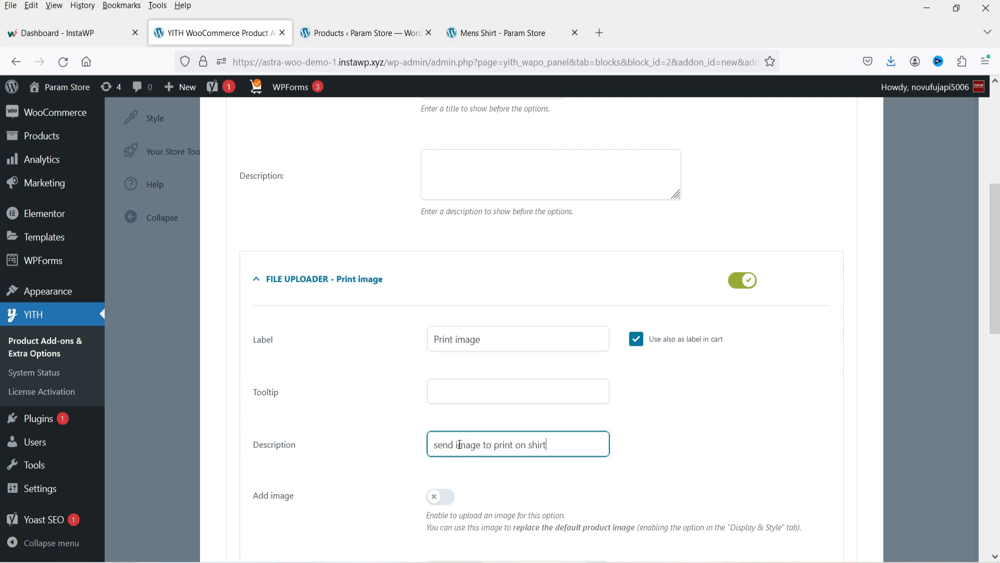
scroll(456, 307, "down", 4)
left_click(442, 282)
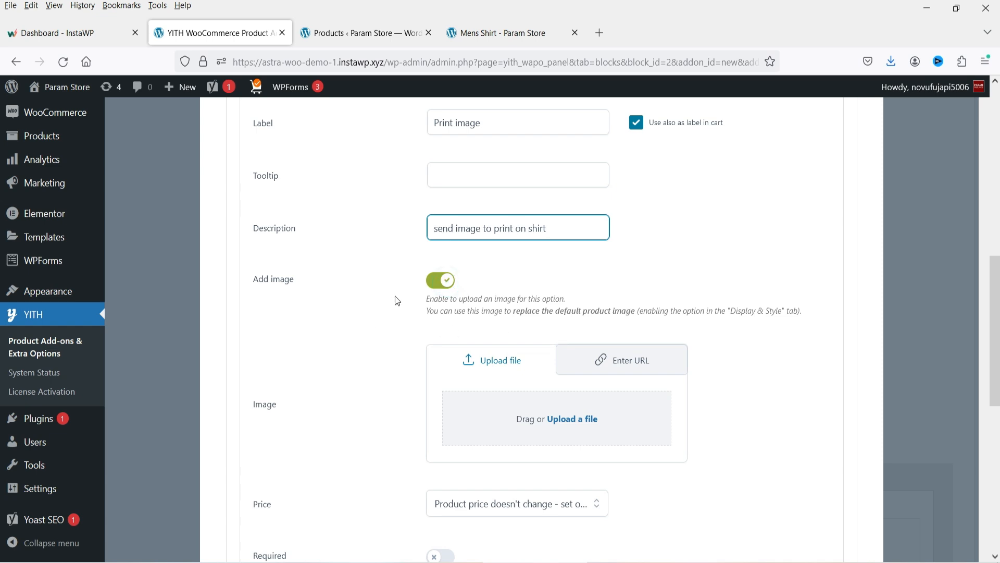
Step: Set the file uploader to increase the product price with a regular option cost of 10, and save the option and the block
scroll(821, 315, "down", 4)
left_click(594, 288)
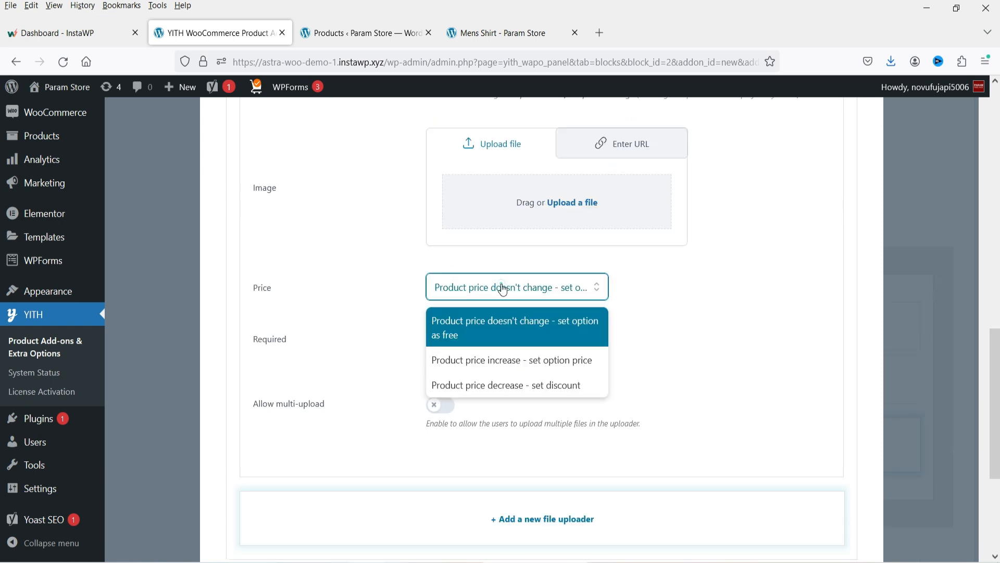
left_click(474, 364)
left_click(457, 343)
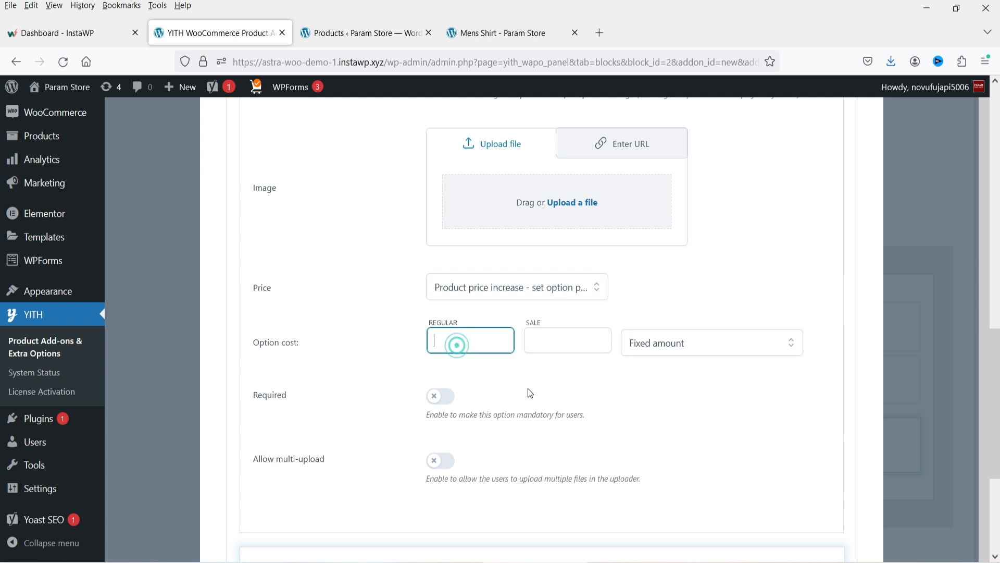
type("10")
scroll(527, 389, "down", 4)
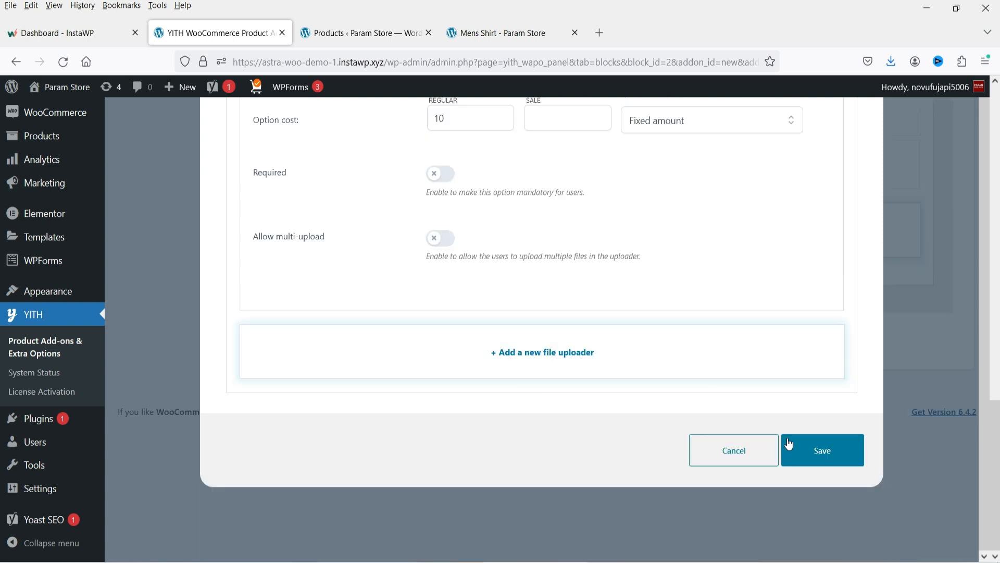
left_click(816, 452)
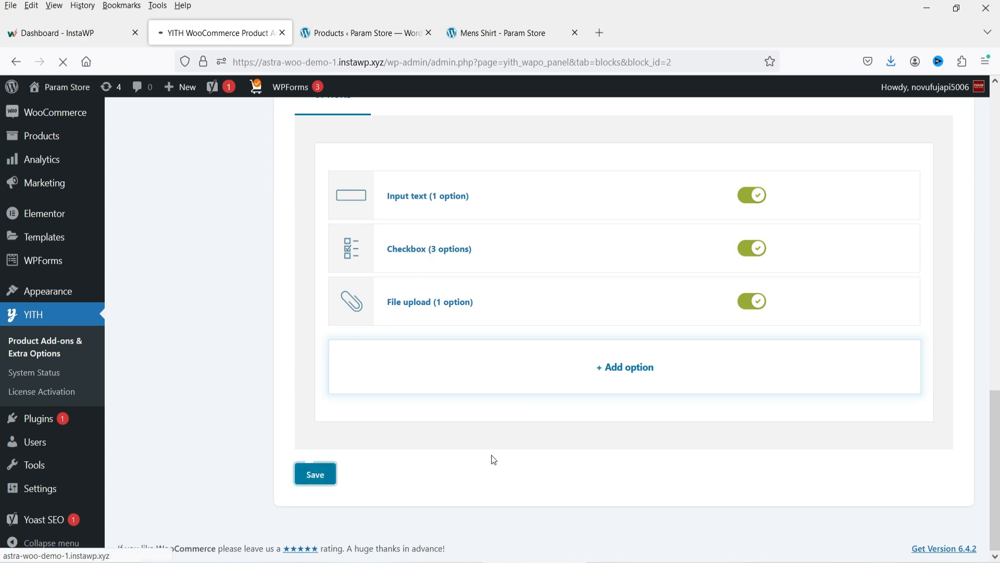
Step: Reload the Mens Shirt store page and examine the Print image upload field, opening and closing its file chooser
left_click(495, 32)
left_click(62, 62)
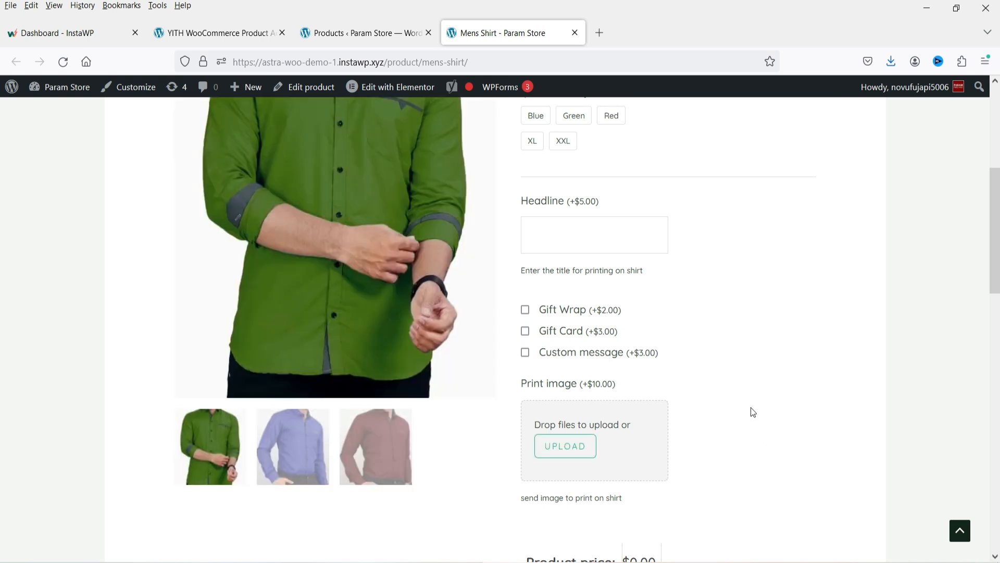
left_click(563, 449)
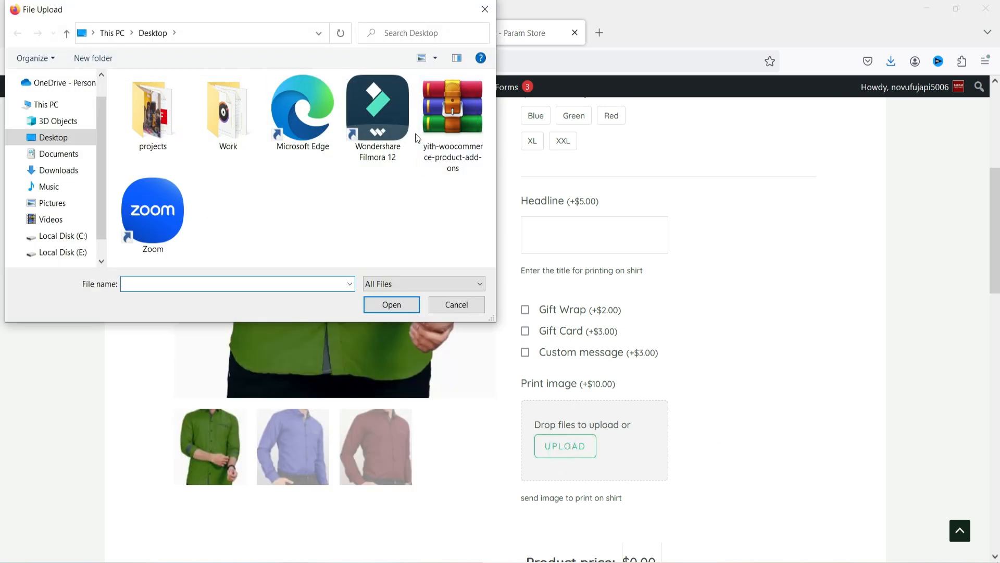
left_click(492, 10)
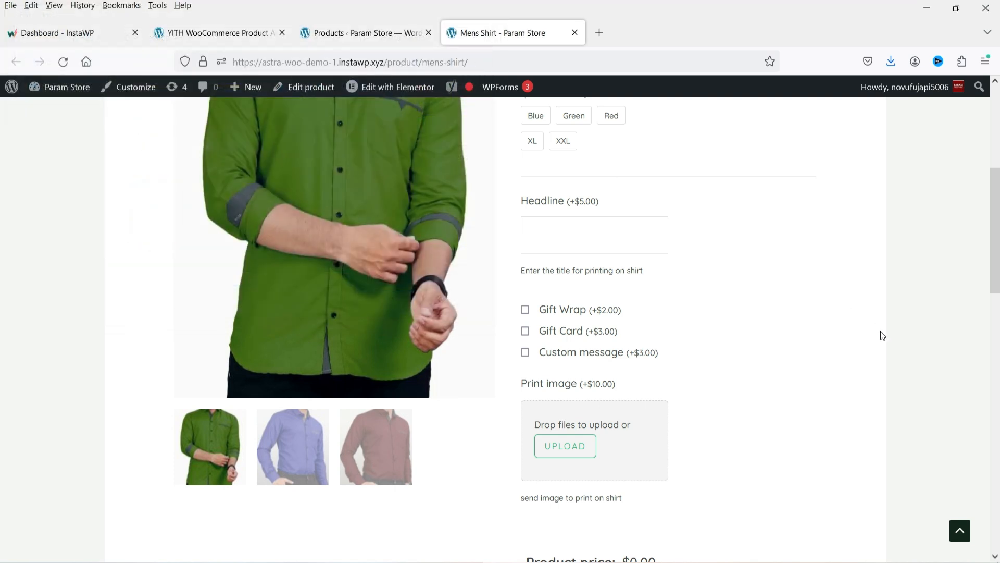
Step: Return to the Shirt Addons block and start a new Radio option in it
left_click(219, 32)
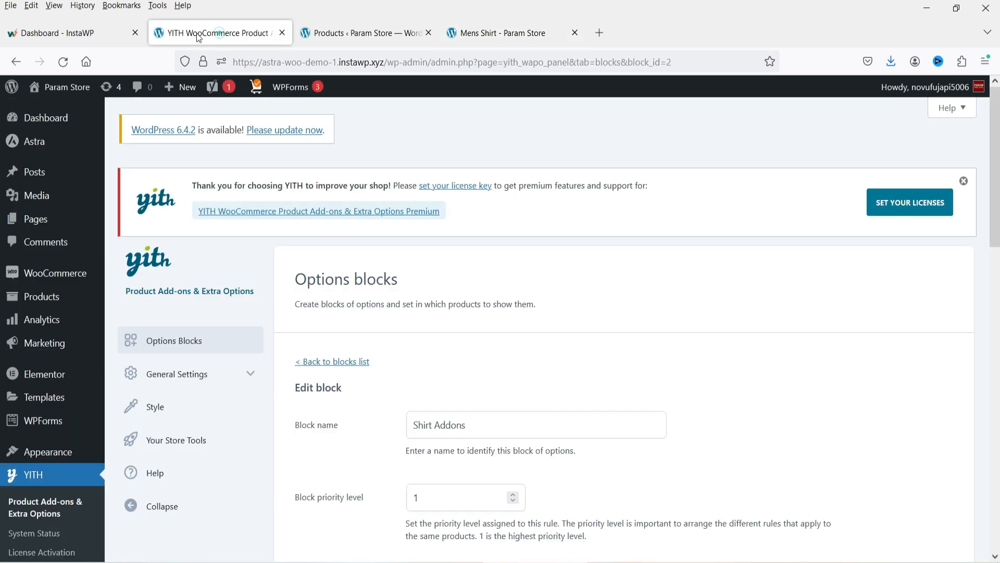
scroll(576, 267, "down", 8)
scroll(577, 275, "down", 10)
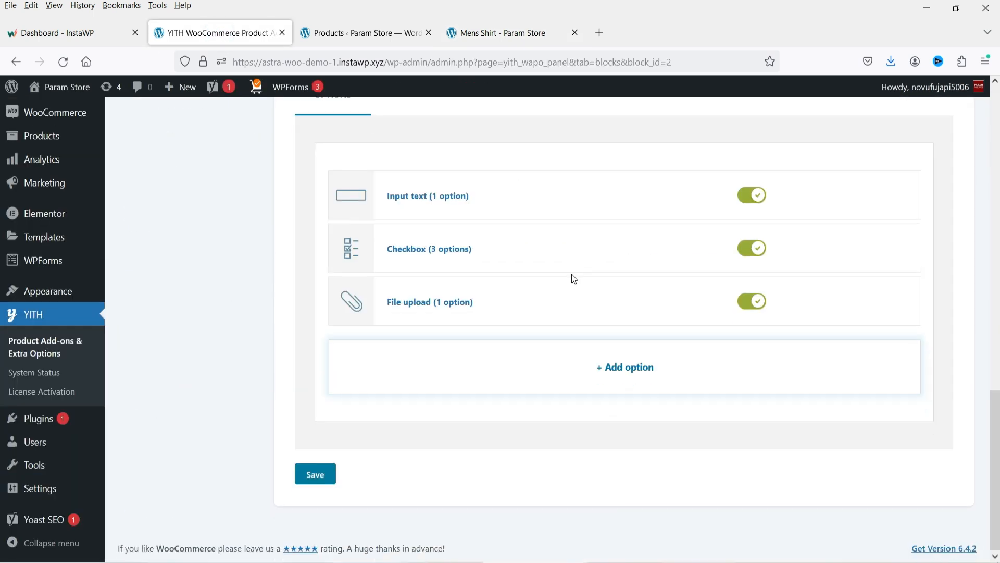
left_click(603, 376)
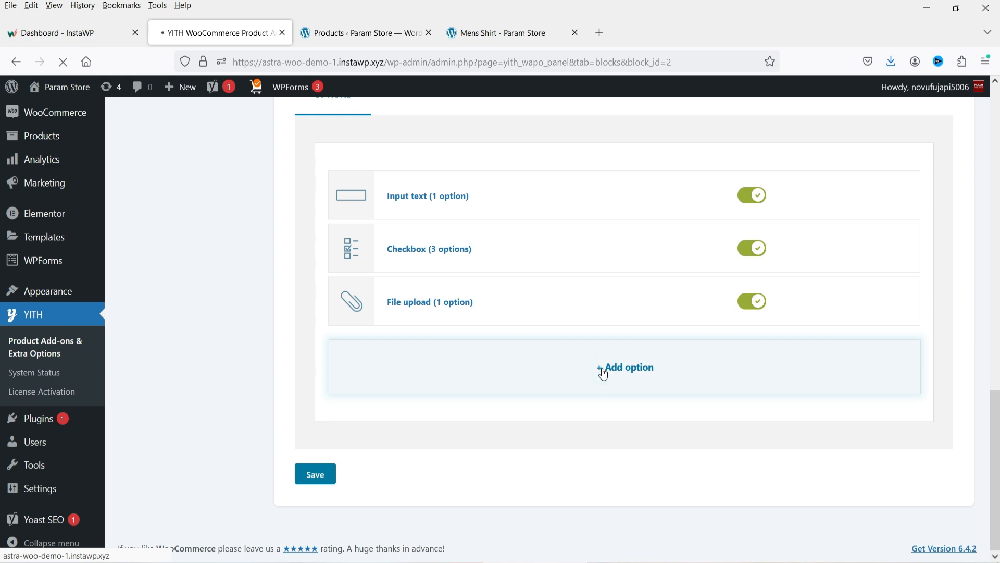
scroll(494, 314, "down", 2)
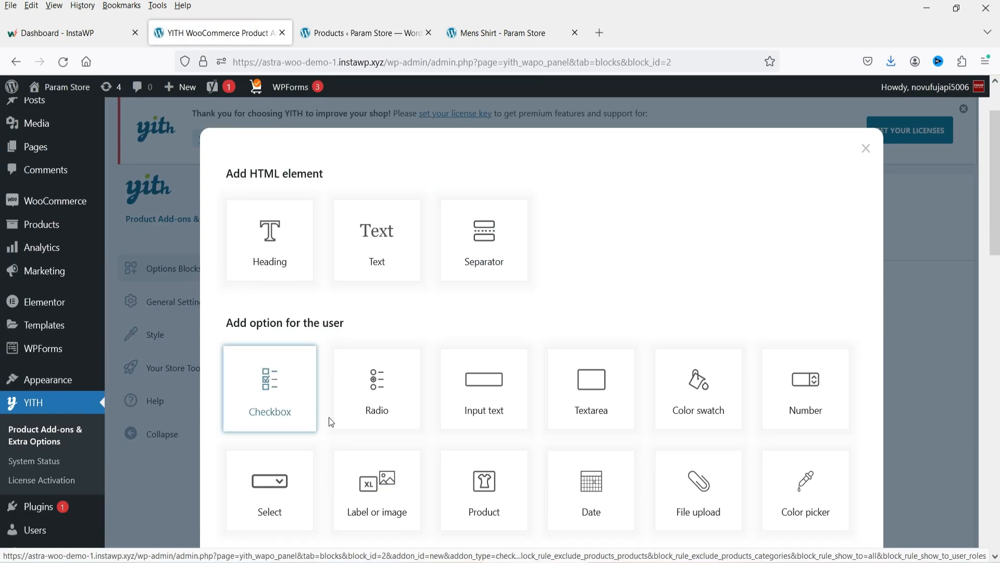
left_click(377, 389)
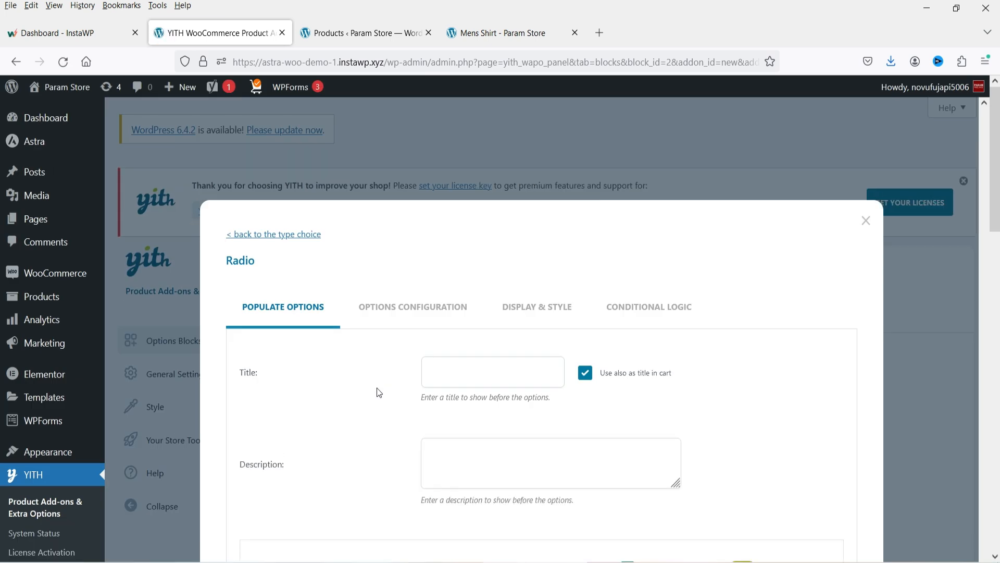
Step: Title the radio option "Do you want to print image?" and label its first radio button "Yes"
scroll(377, 387, "down", 4)
left_click(477, 158)
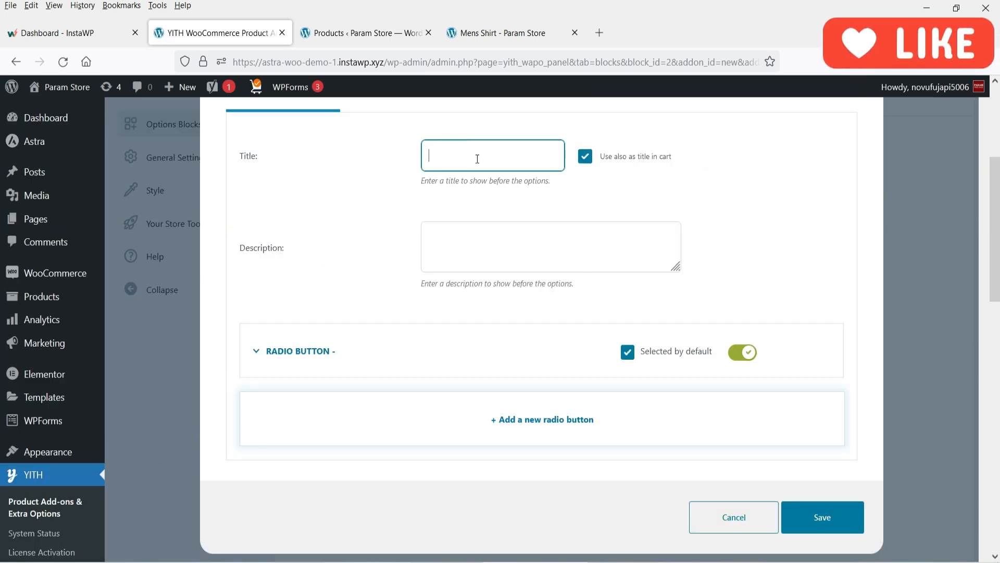
type("Do you want to print image?")
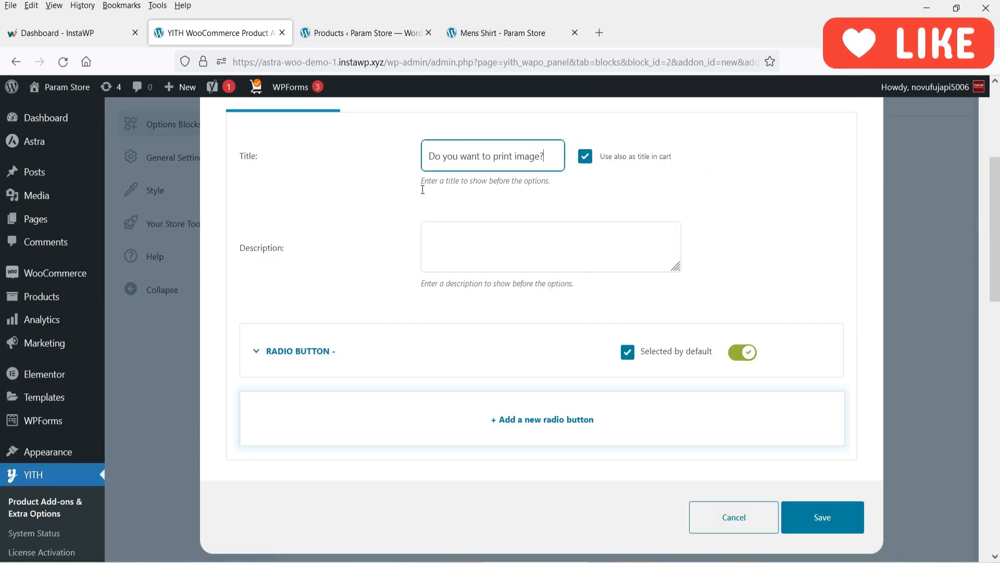
left_click(435, 351)
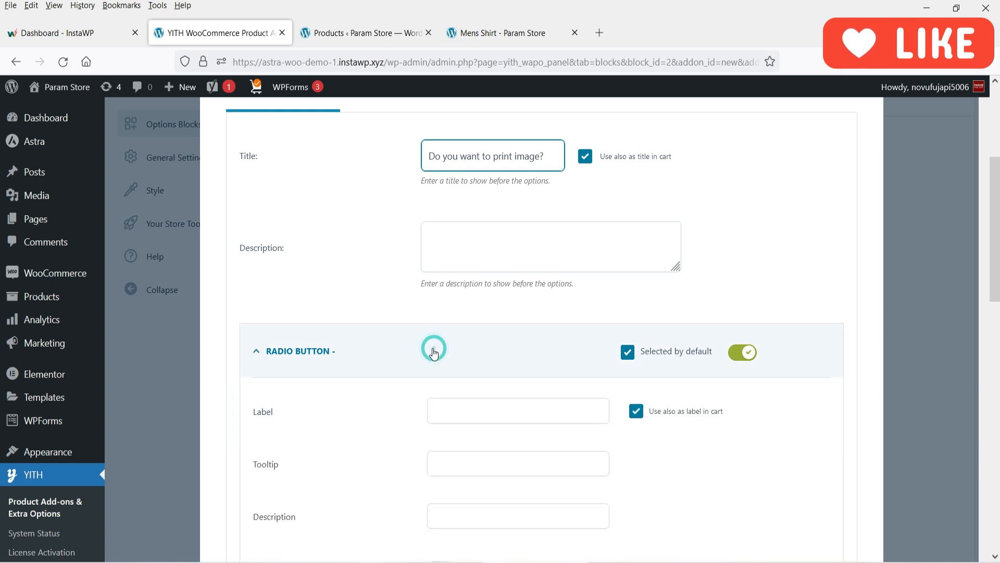
left_click(476, 409)
type("Y")
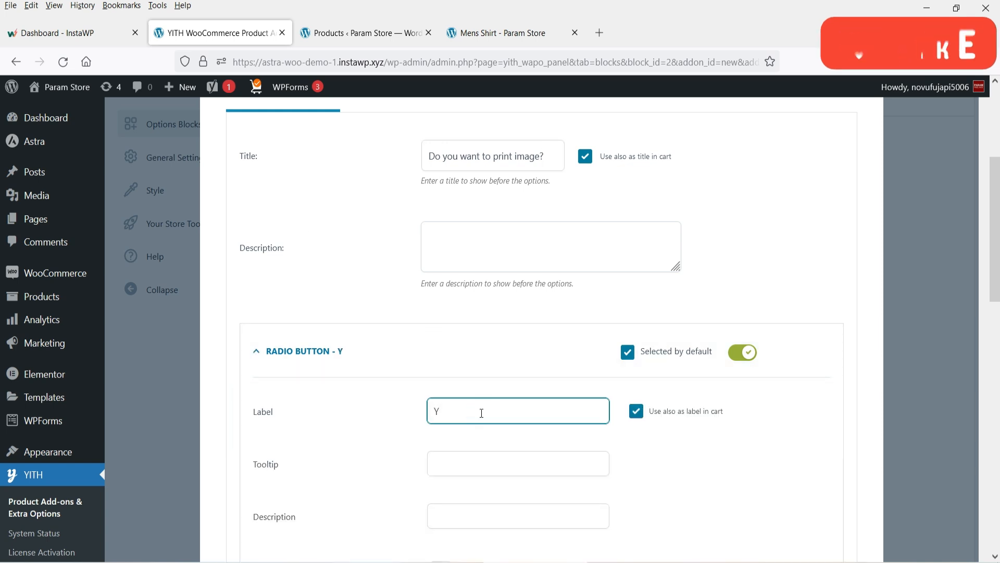
type("es")
Step: Review the price choices for the Yes radio button, leaving the product price unchanged
scroll(620, 409, "down", 6)
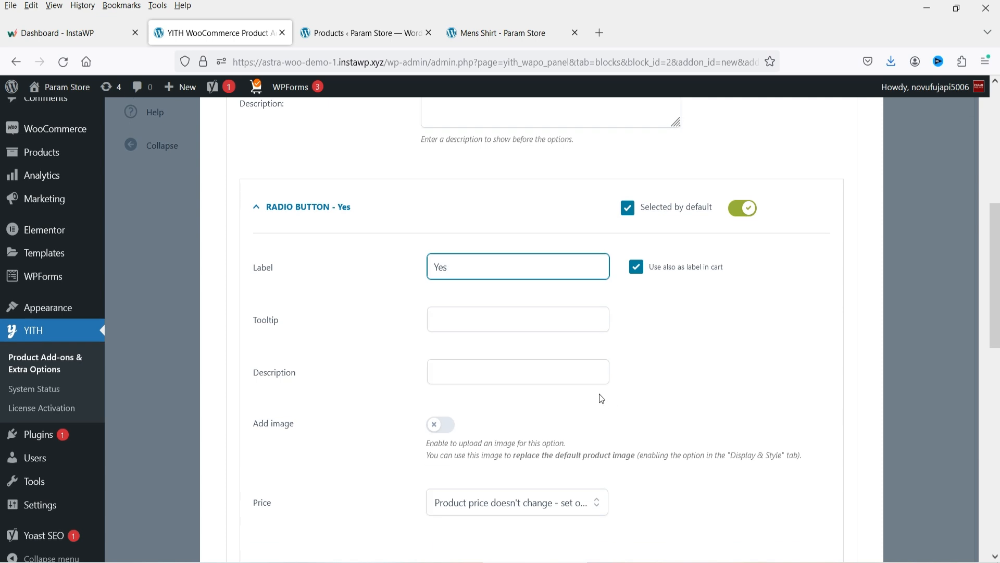
left_click(517, 359)
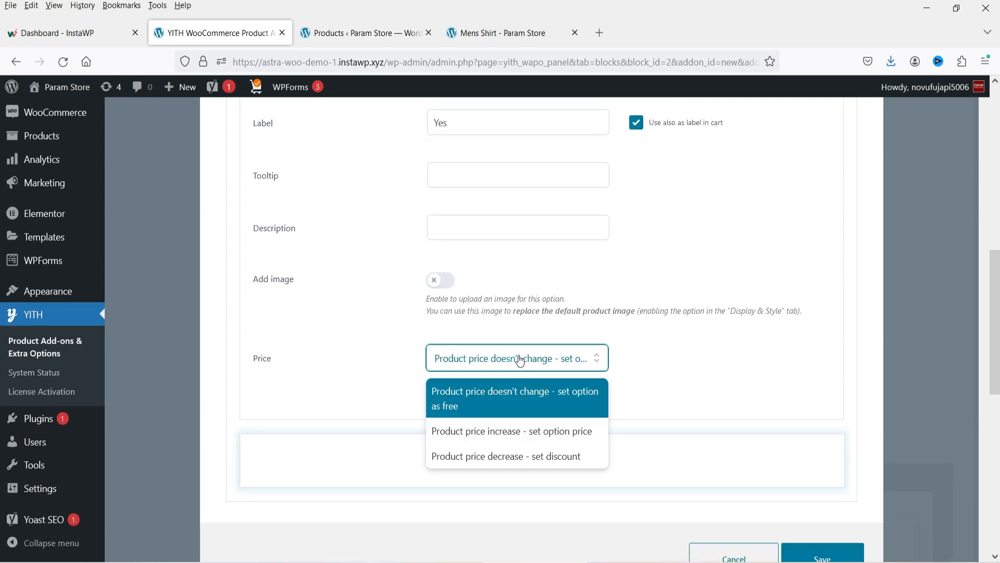
left_click(717, 353)
left_click(568, 352)
left_click(707, 365)
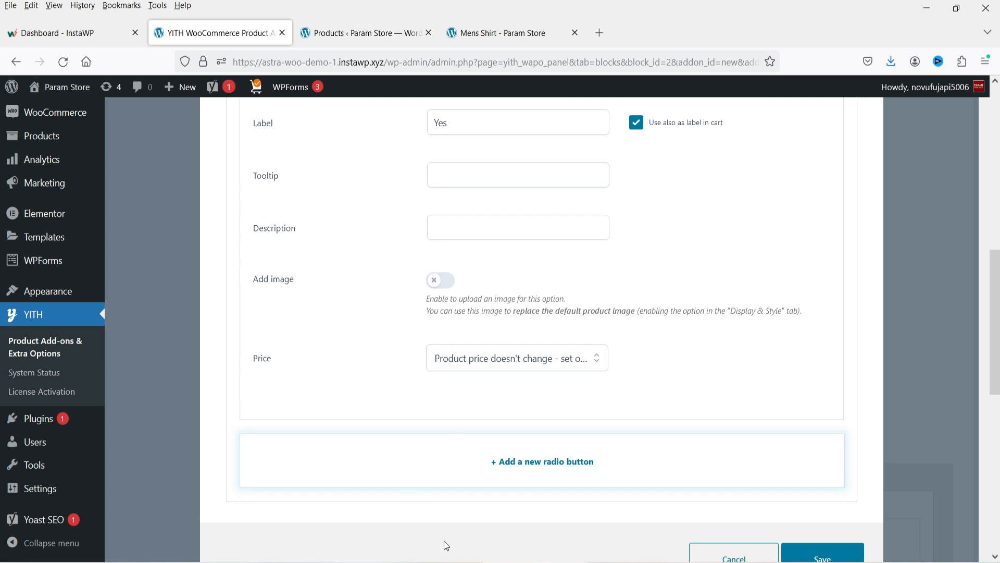
Step: Add a second radio button labelled "No" and make it selected by default
left_click(539, 461)
scroll(469, 448, "down", 1)
left_click(471, 499)
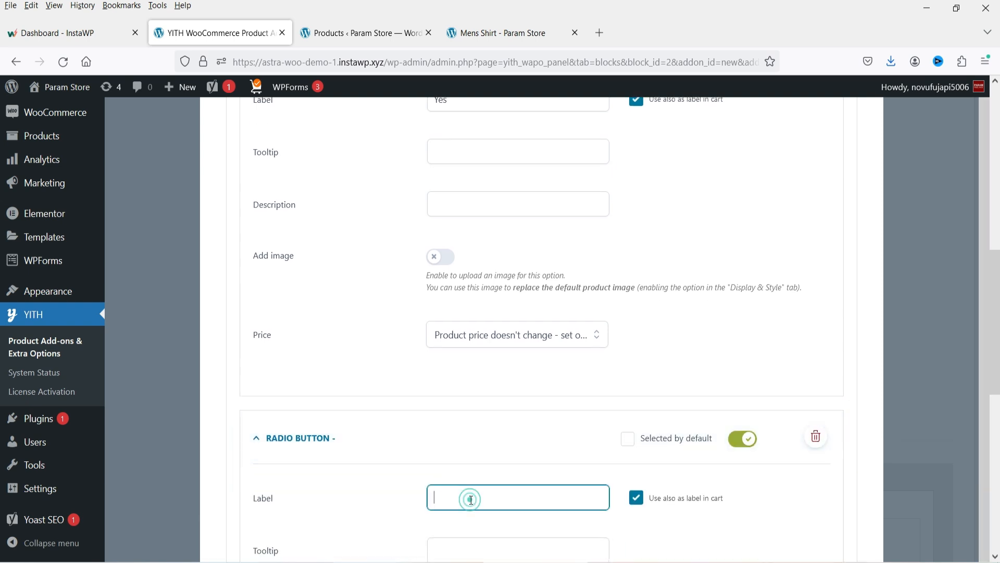
type("No")
left_click(627, 439)
scroll(817, 382, "up", 1)
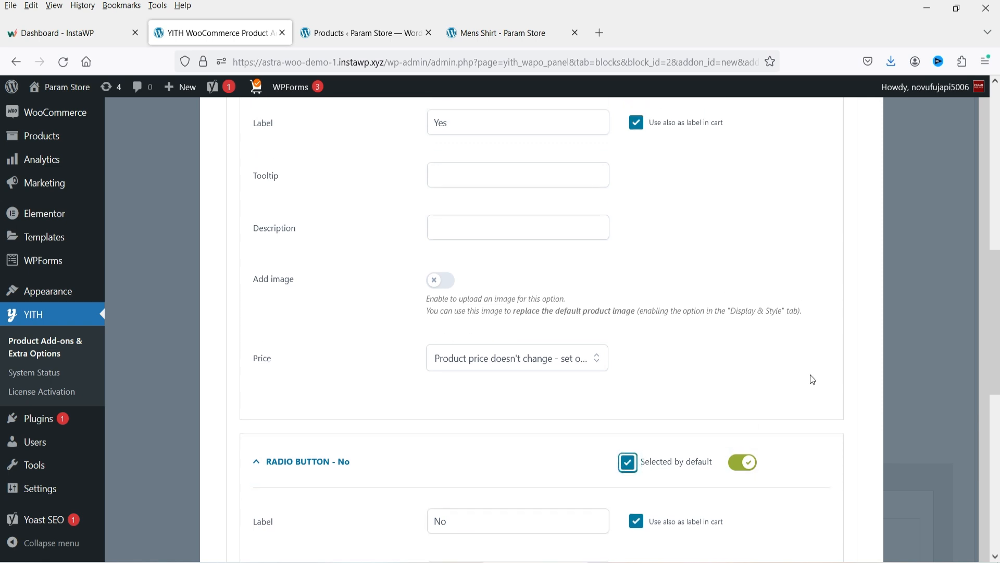
Step: Collapse both radio buttons, save the radio option, and move it above the File upload option in the block
scroll(576, 286, "up", 4)
left_click(542, 276)
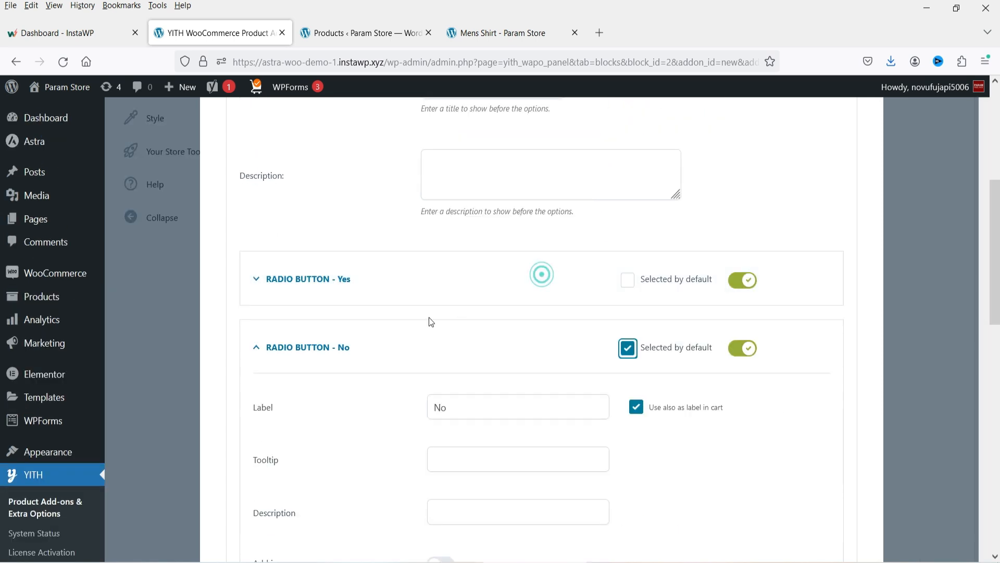
left_click(411, 345)
scroll(377, 355, "up", 4)
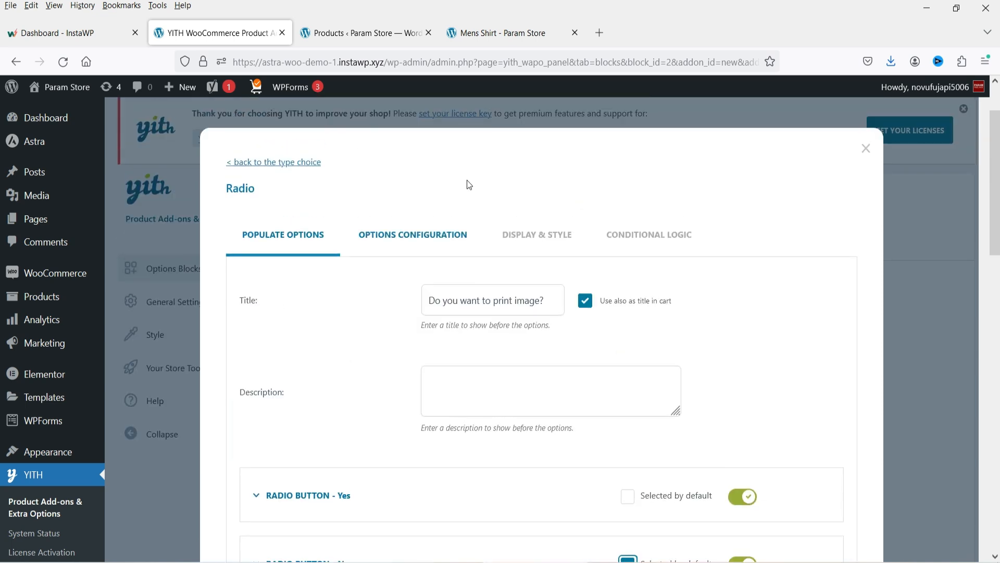
scroll(550, 355, "down", 7)
left_click(844, 384)
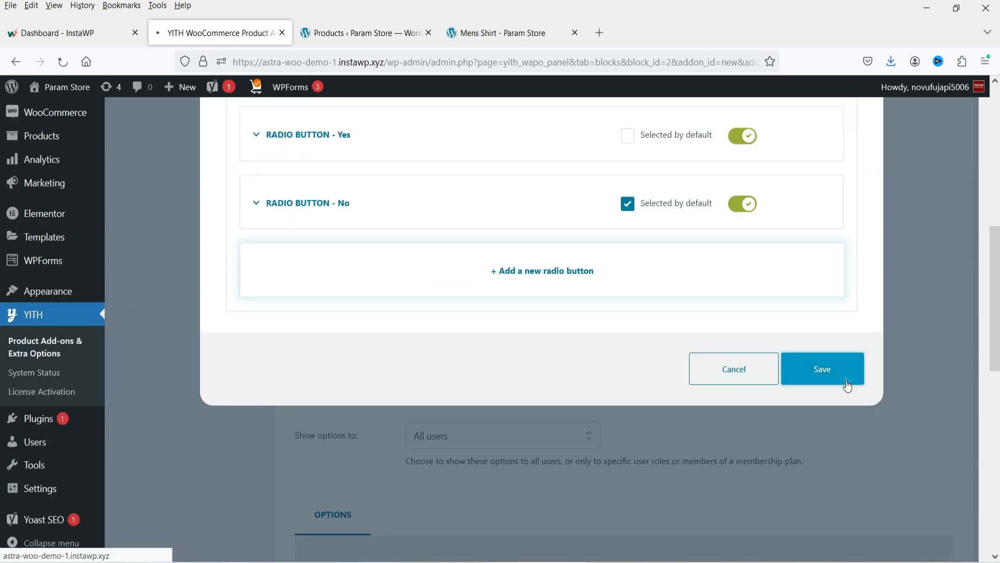
scroll(752, 346, "down", 10)
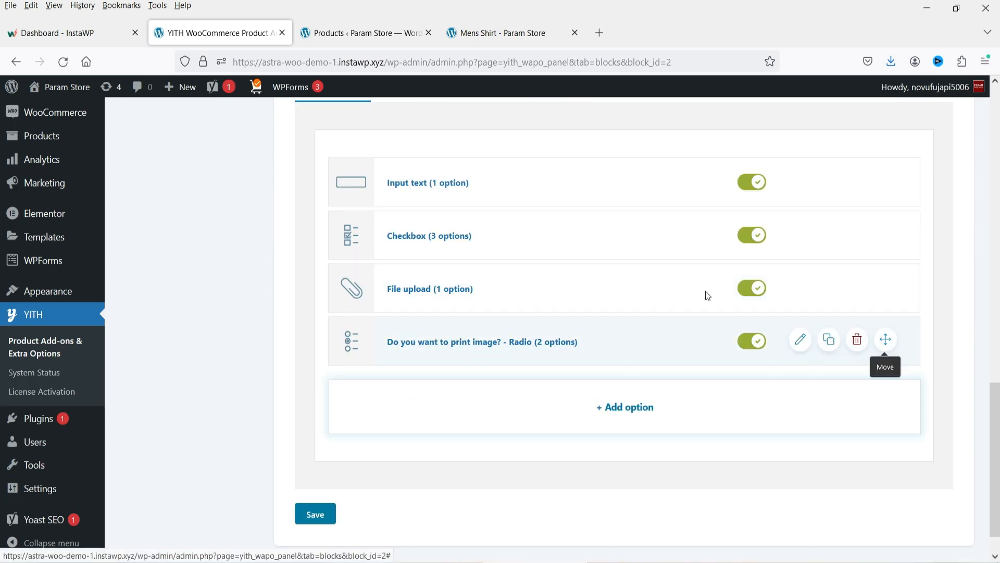
left_click_drag(890, 344, 887, 292)
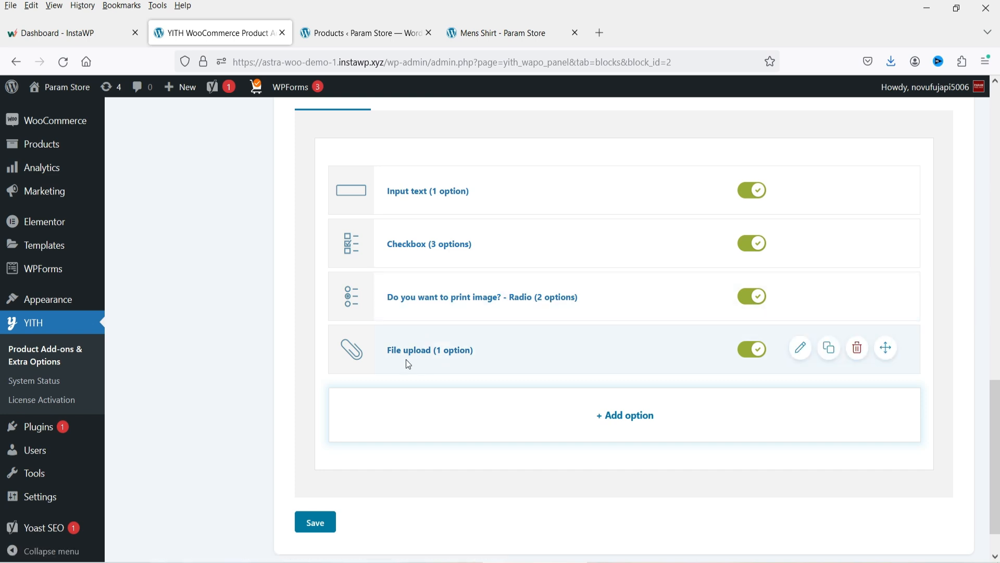
Step: Edit the File upload option and enable conditions to show or hide it in its conditional logic
left_click(801, 353)
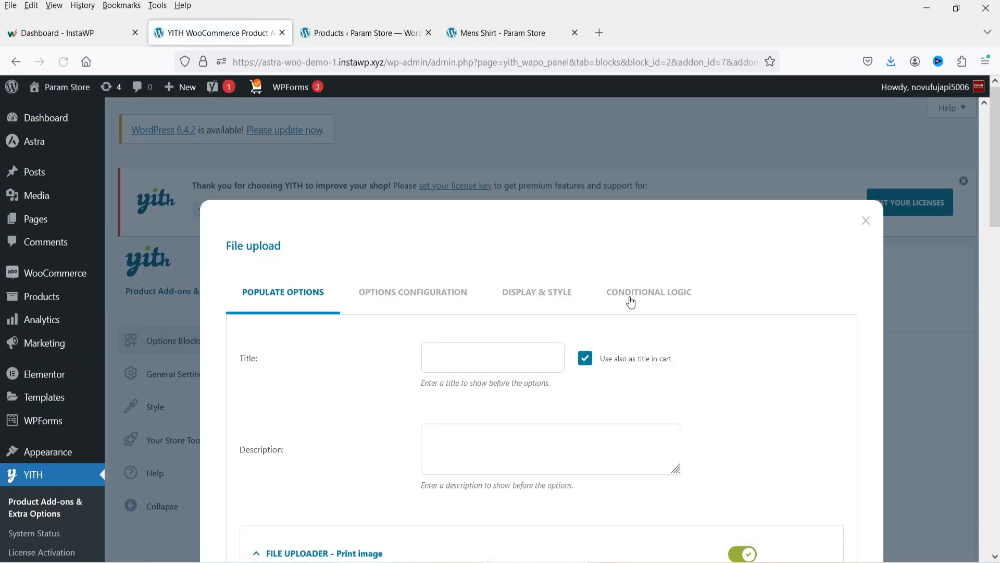
left_click(648, 292)
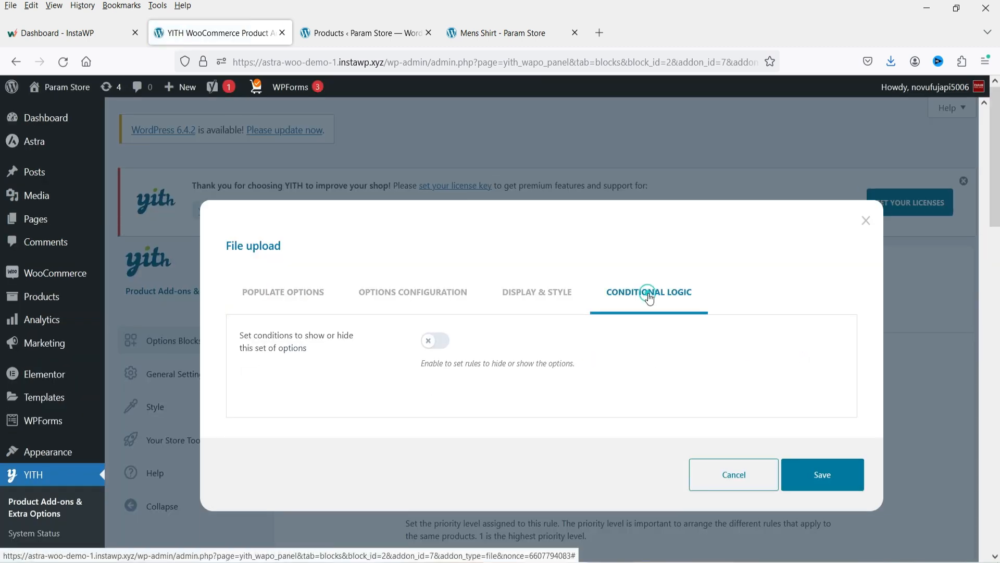
left_click(434, 340)
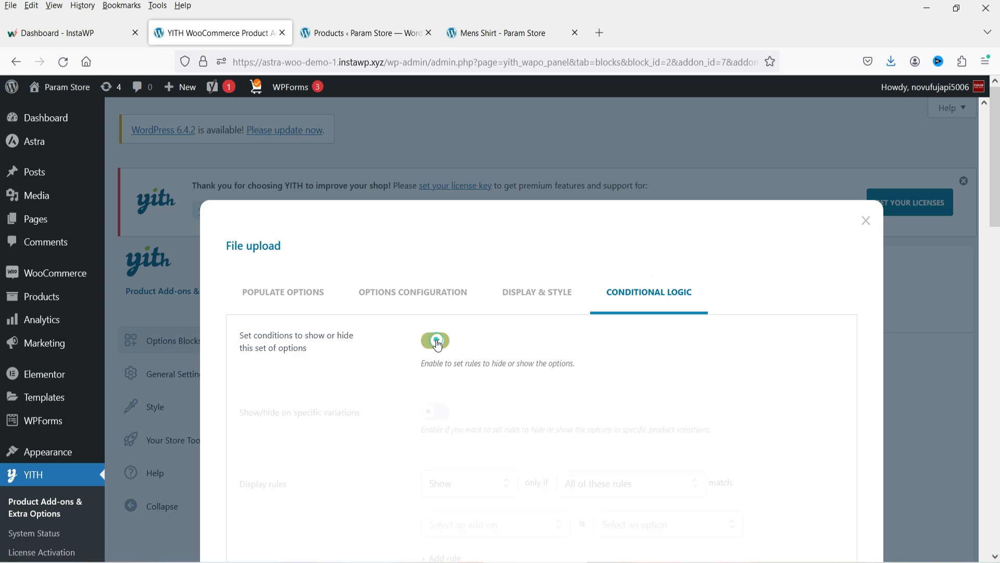
scroll(295, 277, "down", 3)
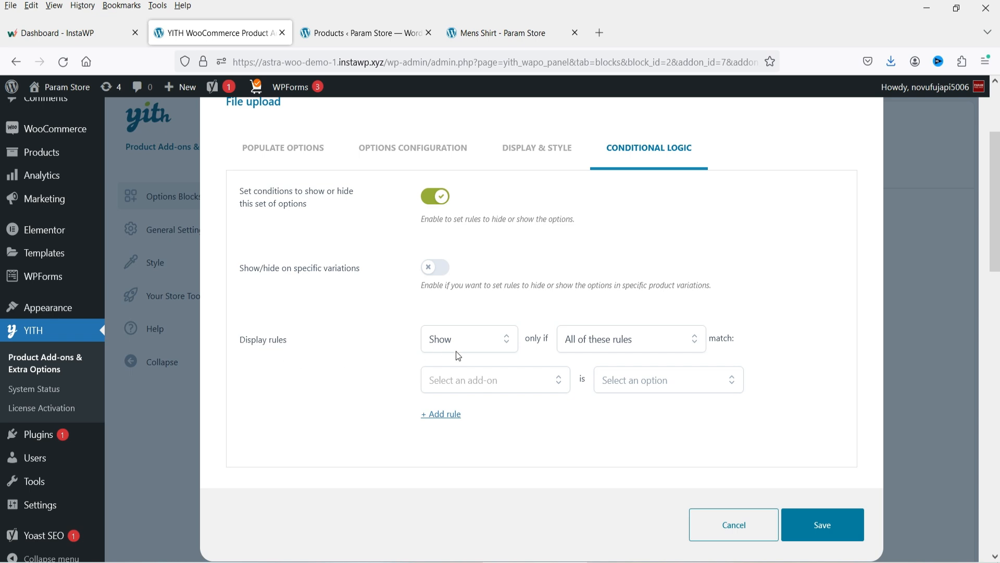
Step: Set the display rule to show only if all rules match, with Yes under "Do you want to print image?" being Selected
left_click(592, 342)
left_click(602, 393)
left_click(509, 381)
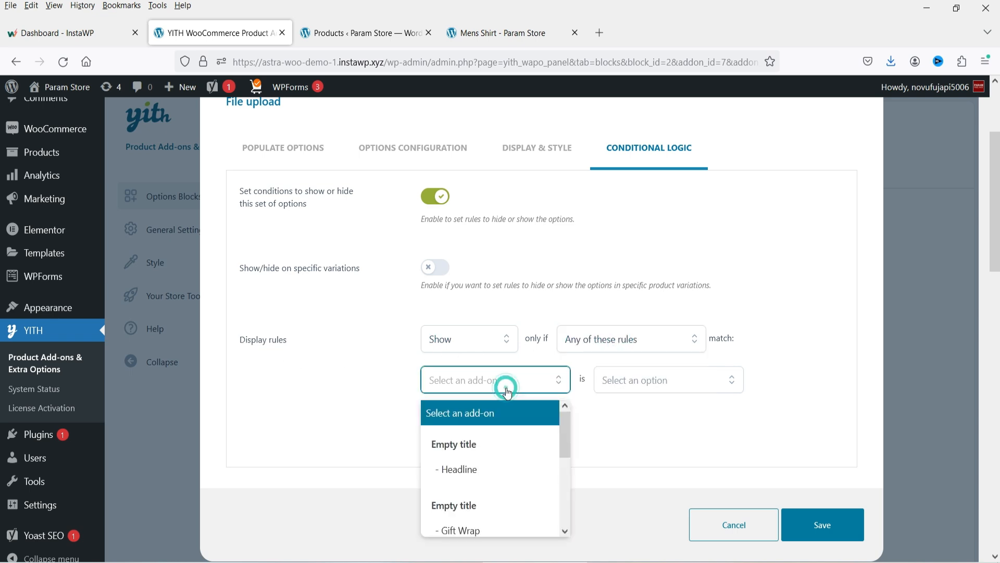
scroll(633, 398, "down", 4)
scroll(532, 279, "down", 3)
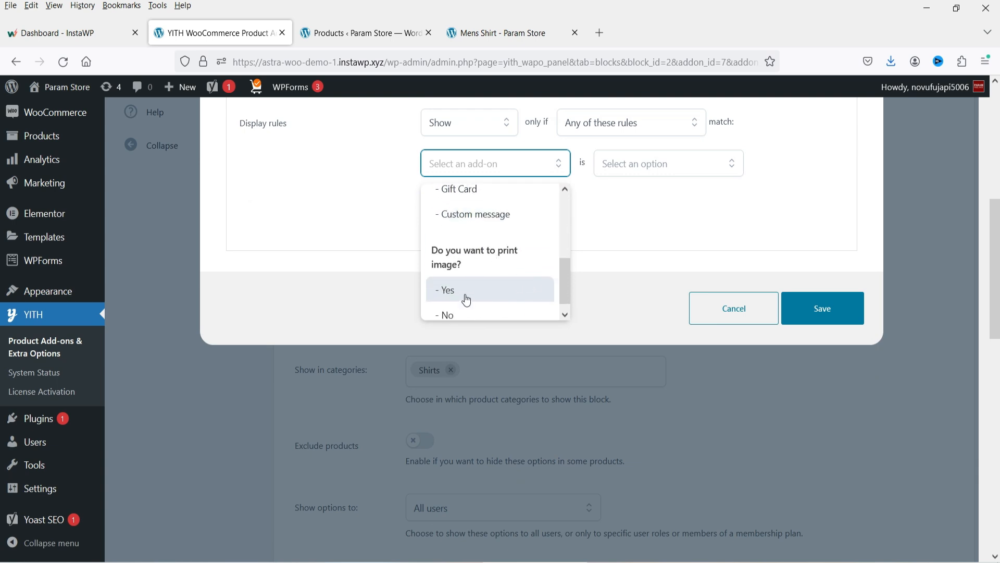
left_click(466, 300)
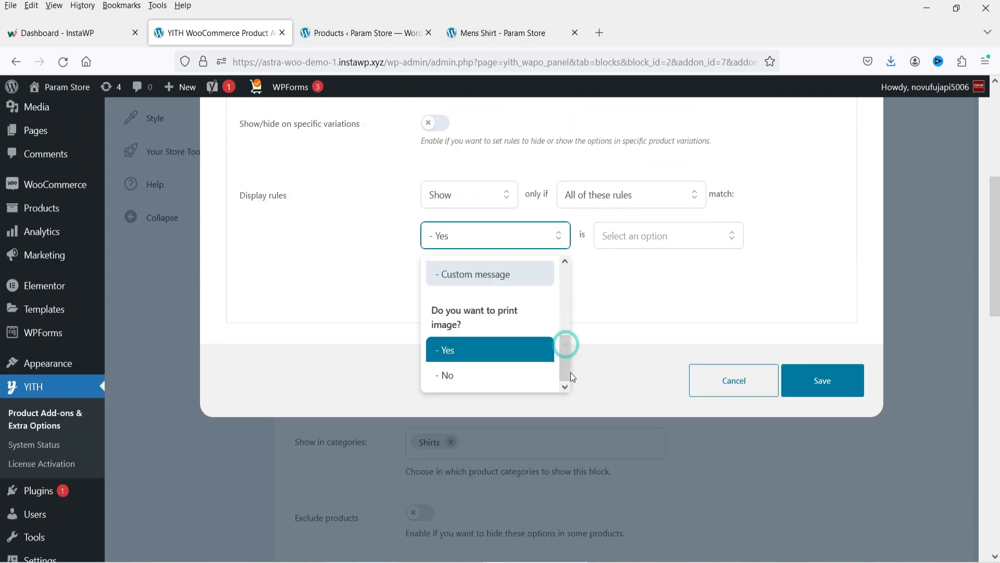
left_click(460, 350)
left_click(654, 236)
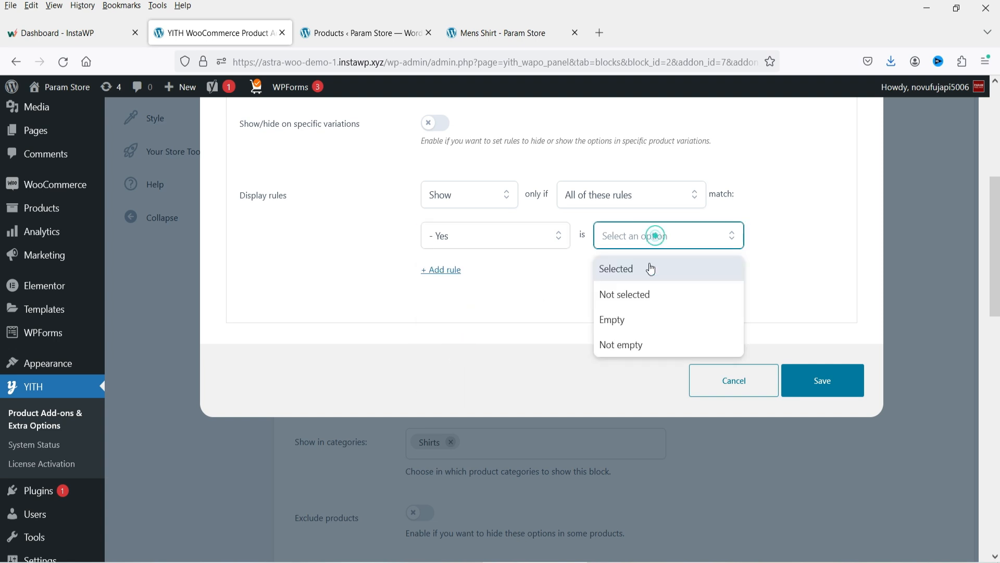
left_click(649, 270)
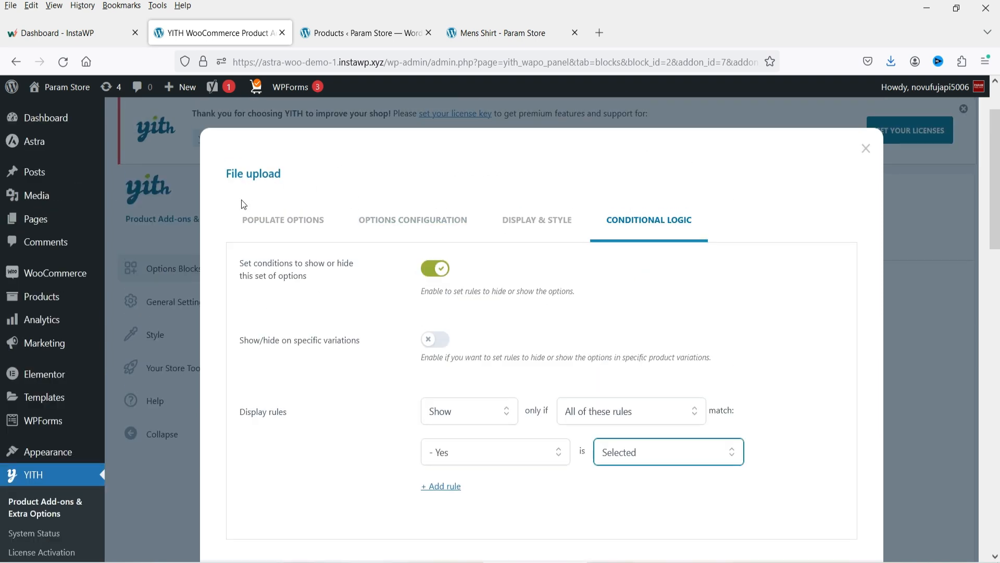
Step: Try the Show/hide on specific variations setting and save the File upload option
left_click(435, 339)
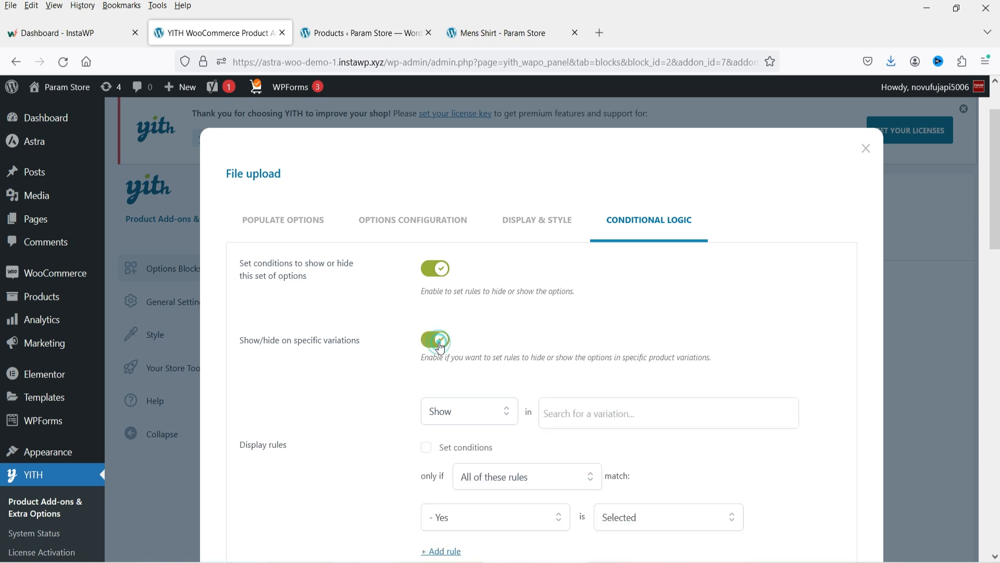
scroll(636, 322, "down", 3)
left_click(828, 515)
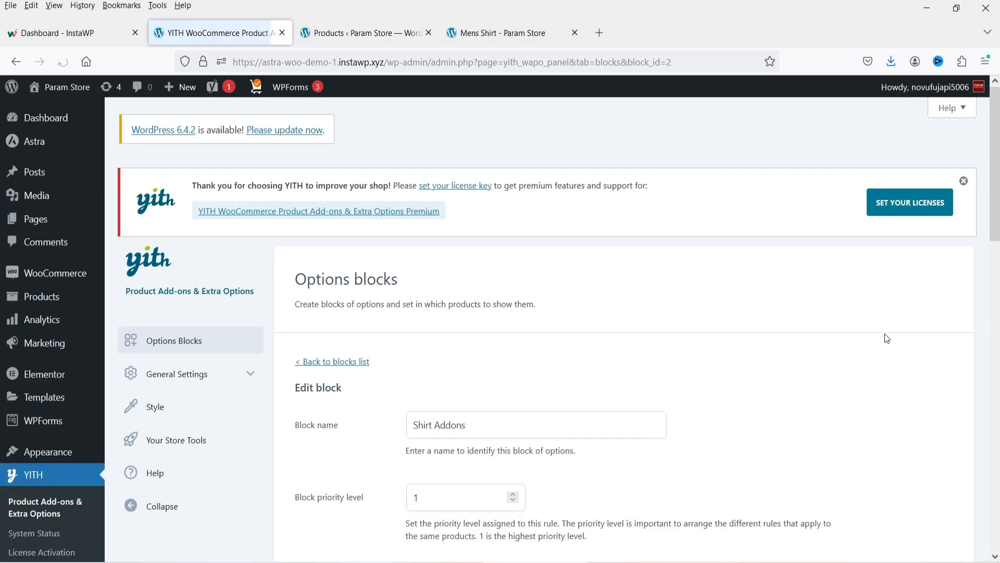
Step: Reload the Mens Shirt store page and test the print image question by choosing Yes, examining the upload field
left_click(516, 33)
left_click(57, 63)
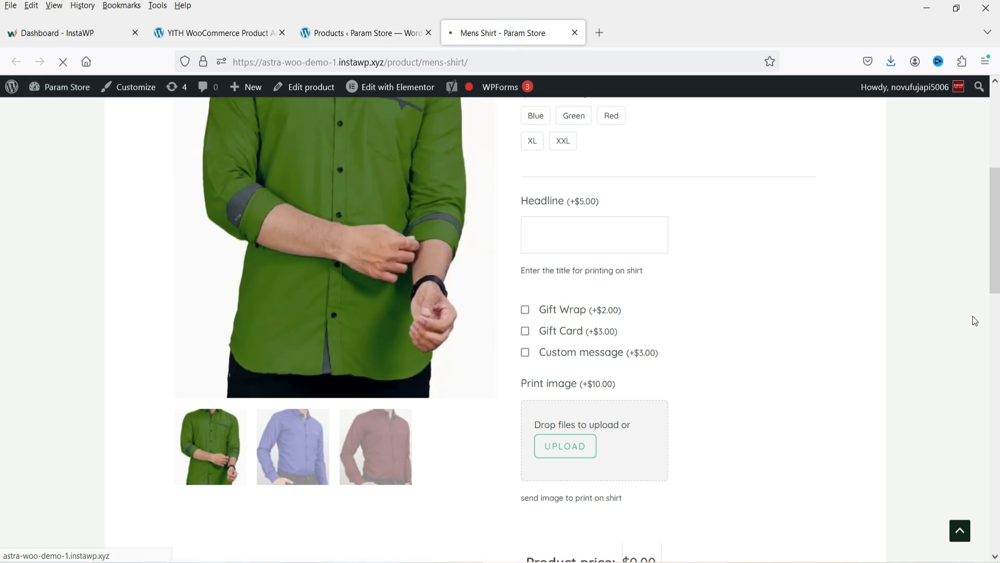
scroll(913, 255, "down", 4)
scroll(934, 278, "up", 4)
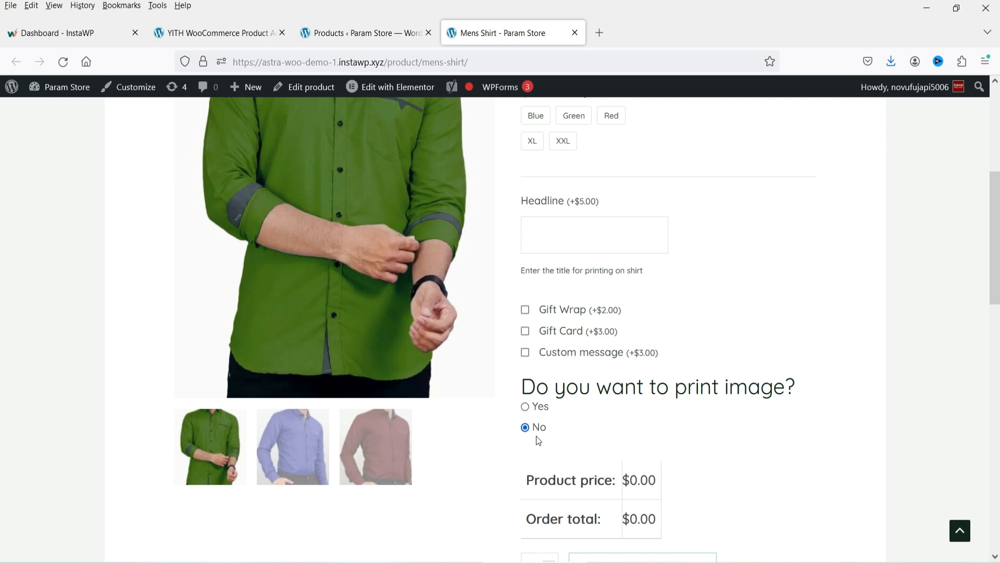
left_click(526, 407)
scroll(528, 375, "down", 3)
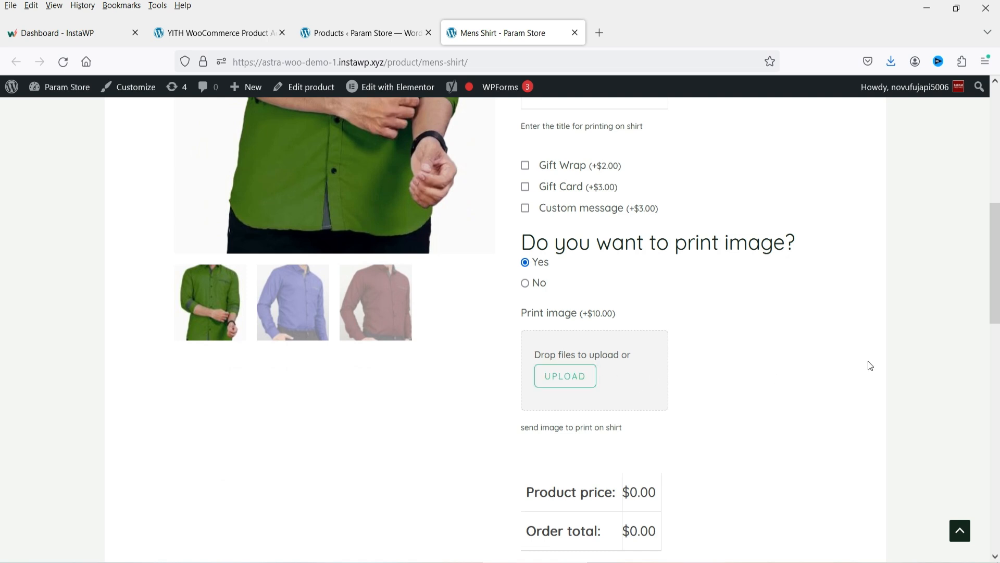
scroll(870, 366, "down", 4)
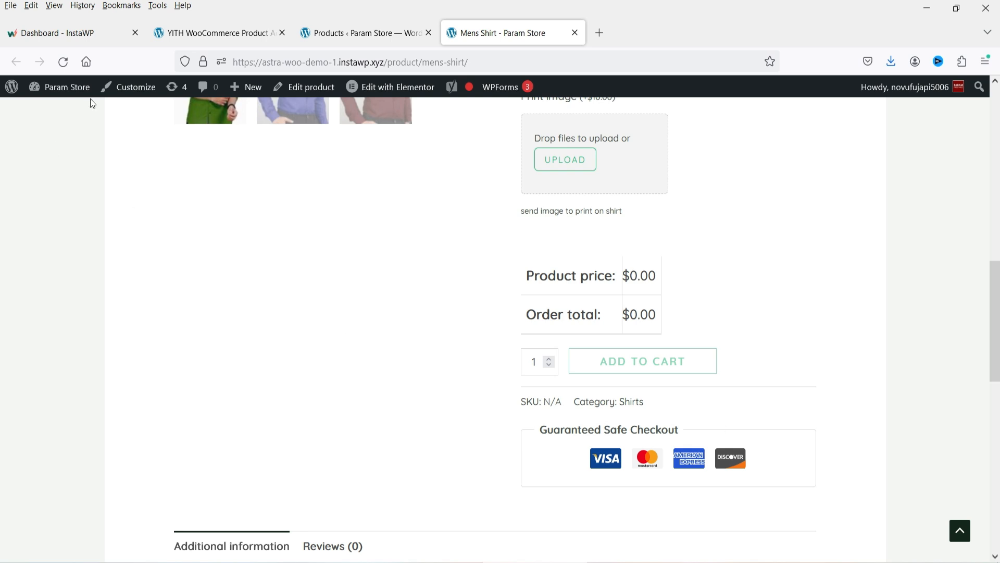
Step: Return to the Shirt Addons block and start a new Product option in it
left_click(192, 33)
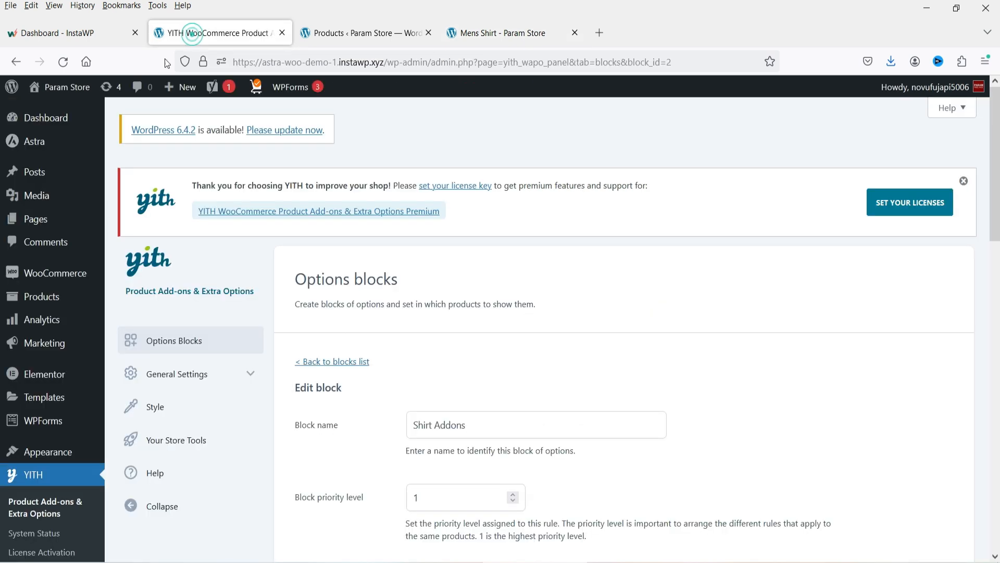
scroll(569, 313, "down", 20)
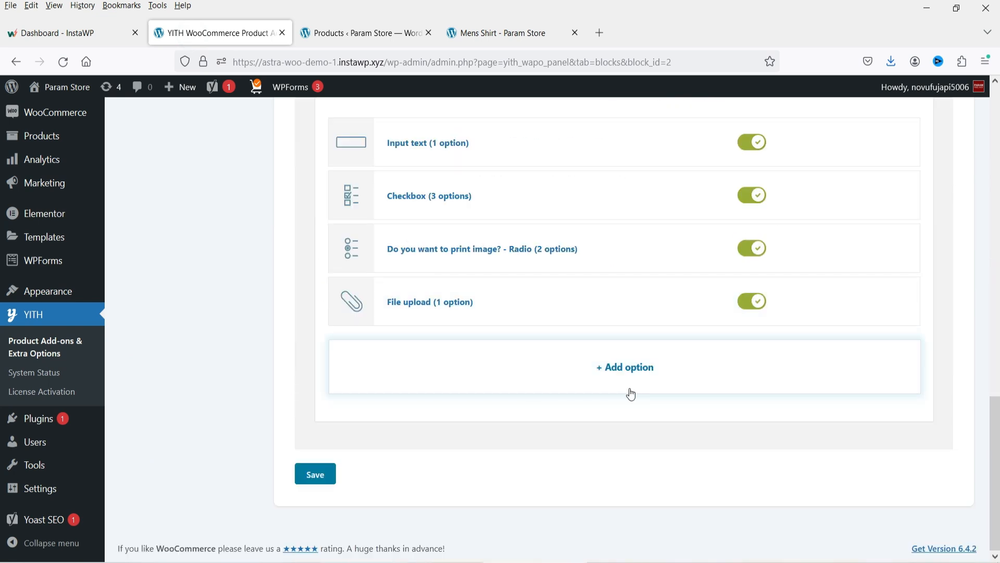
left_click(635, 374)
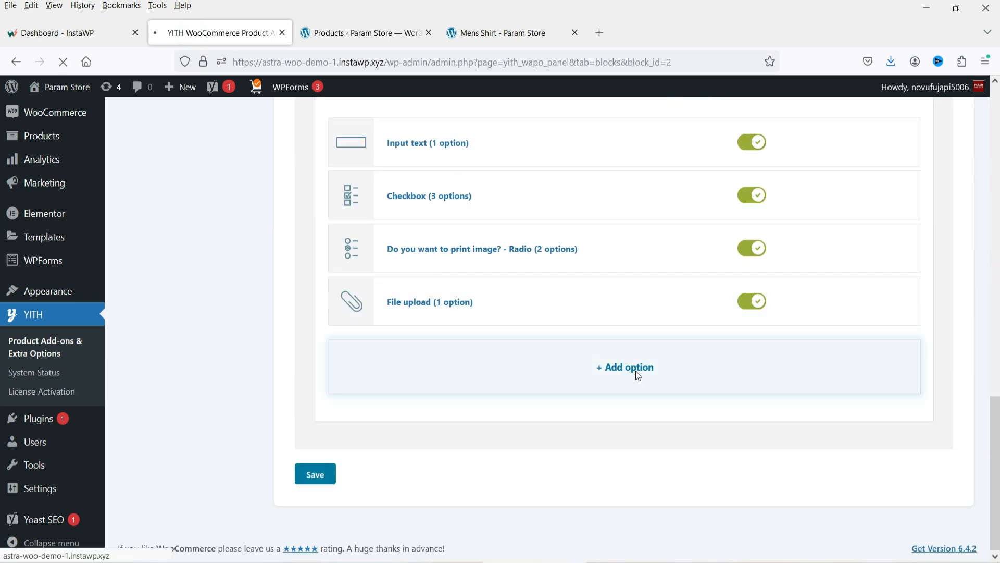
scroll(596, 312, "down", 2)
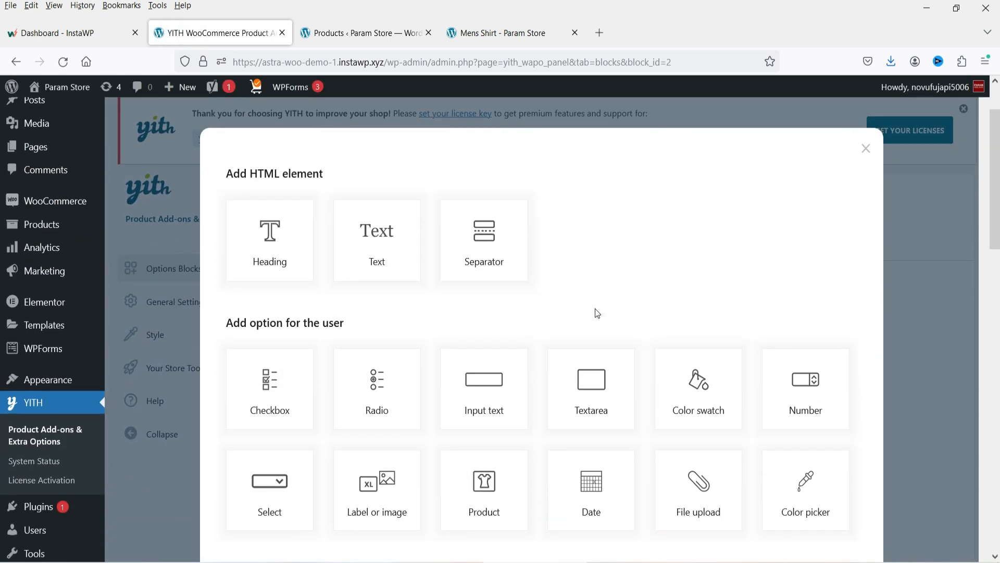
left_click(497, 505)
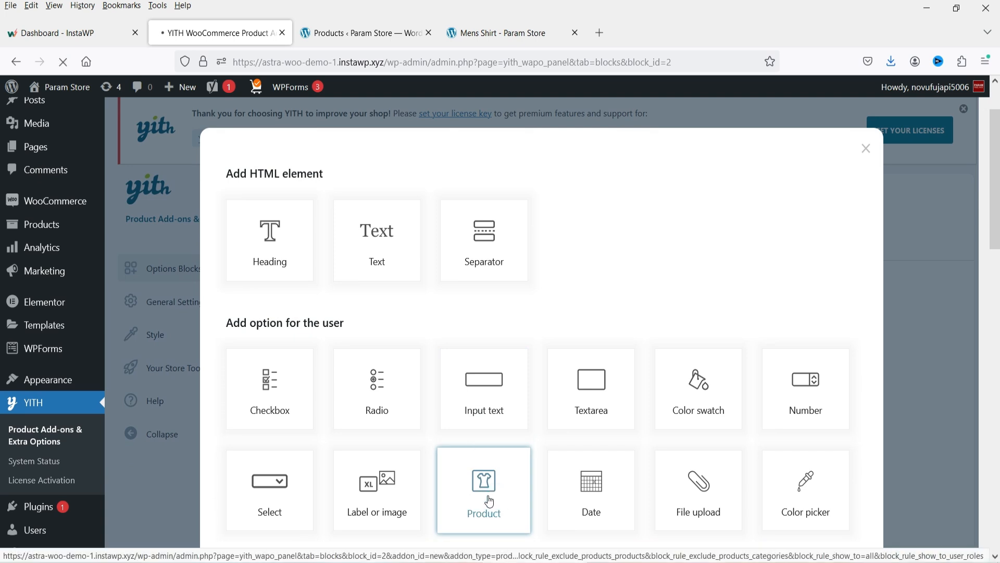
scroll(573, 448, "down", 4)
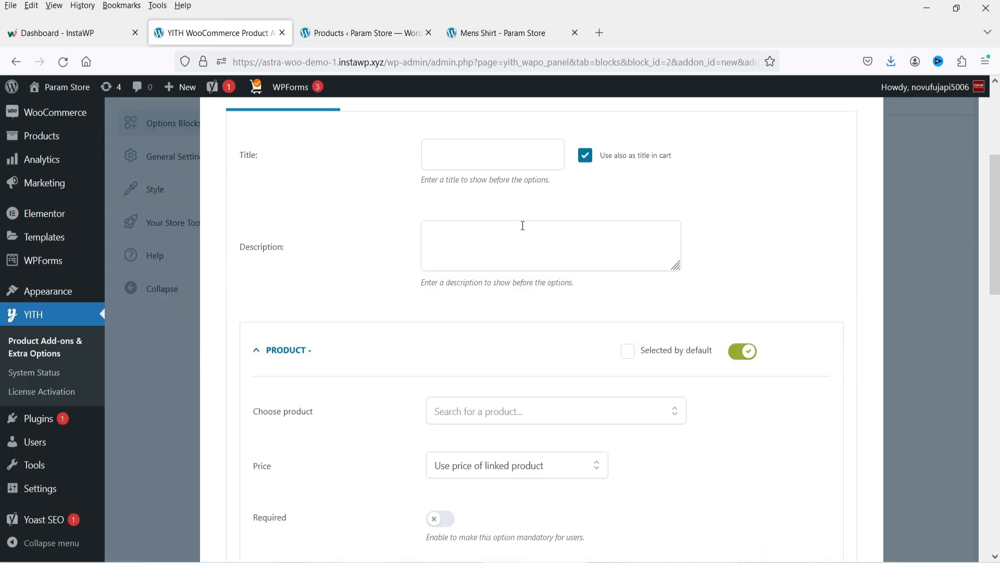
Step: Check the store's product list for a suitable item, and choose Almond Milk Lotion as the linked product by searching for "lotion"
scroll(522, 226, "down", 2)
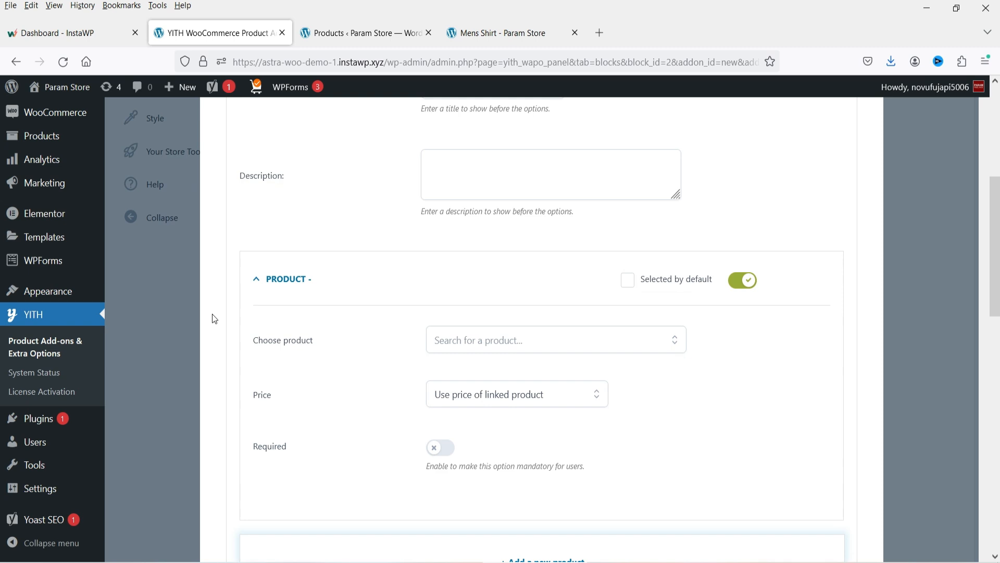
left_click(356, 32)
scroll(355, 335, "down", 12)
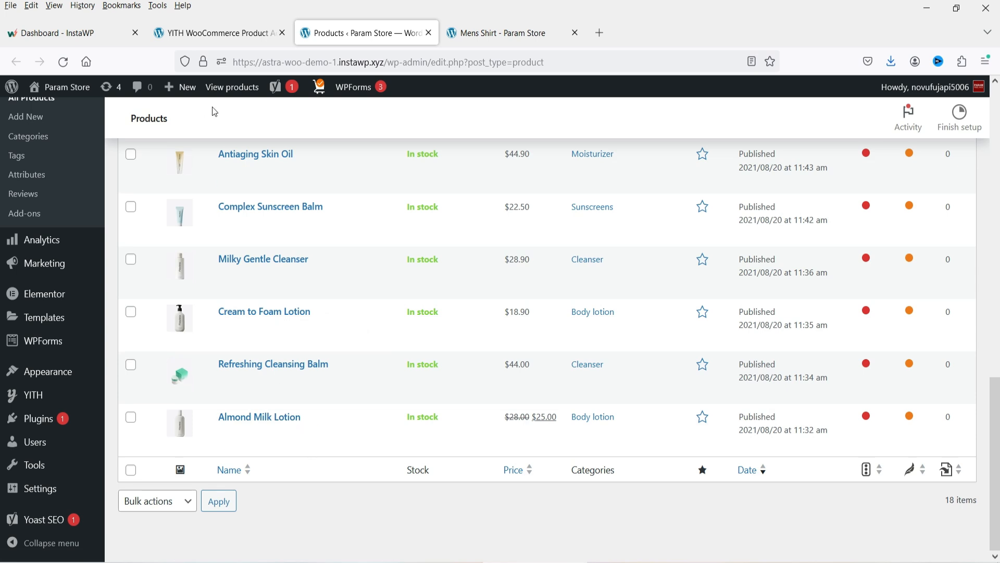
left_click(205, 32)
left_click(478, 348)
type("l")
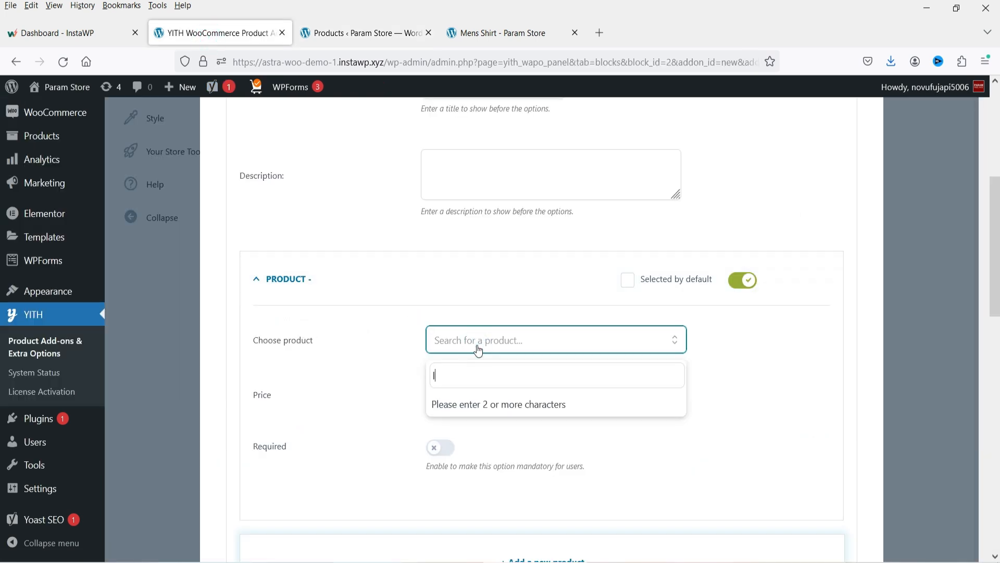
type("otion")
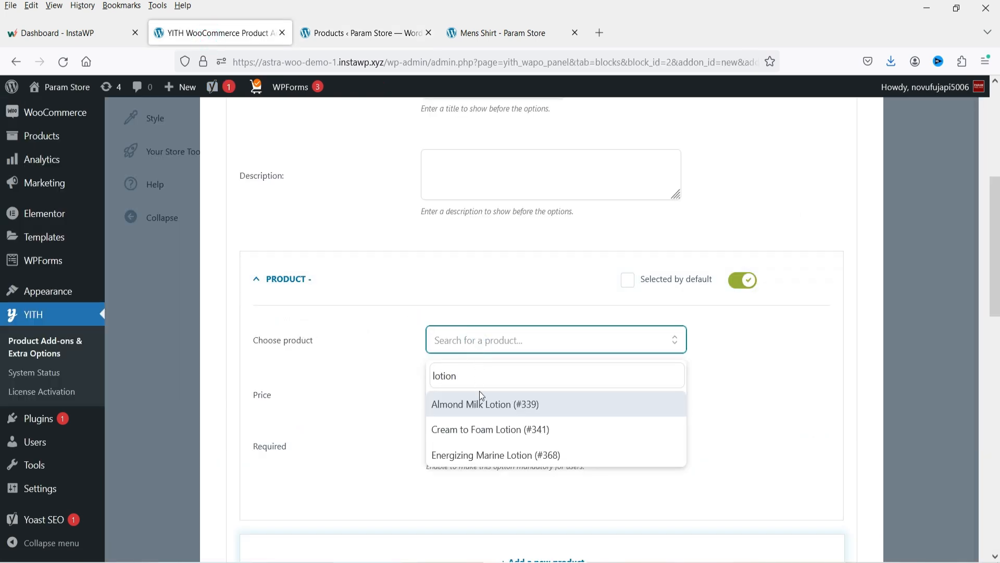
left_click(486, 402)
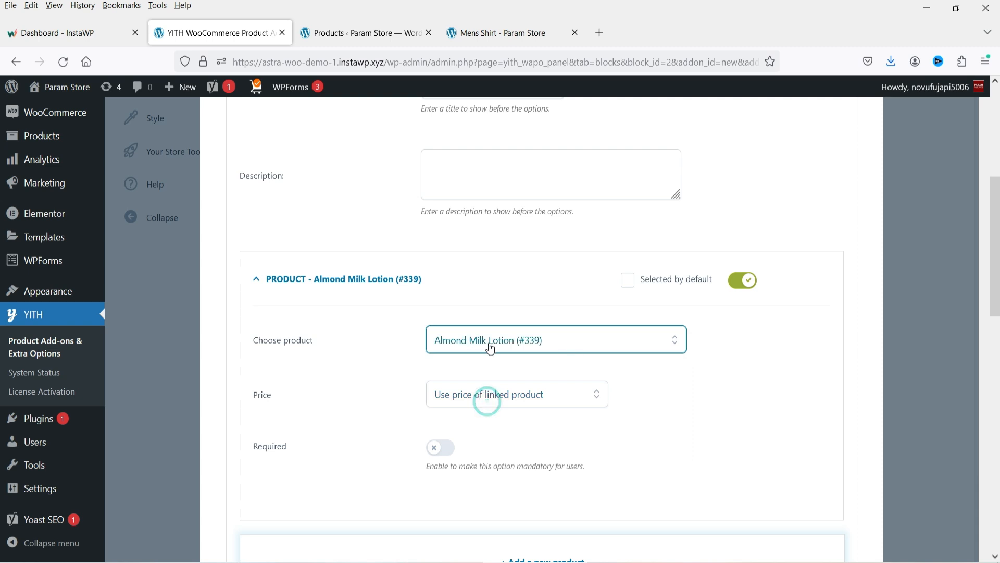
Step: Set the linked product's price option to "Product price decrease - set discount" with a discount of 5 as a fixed amount
left_click(487, 400)
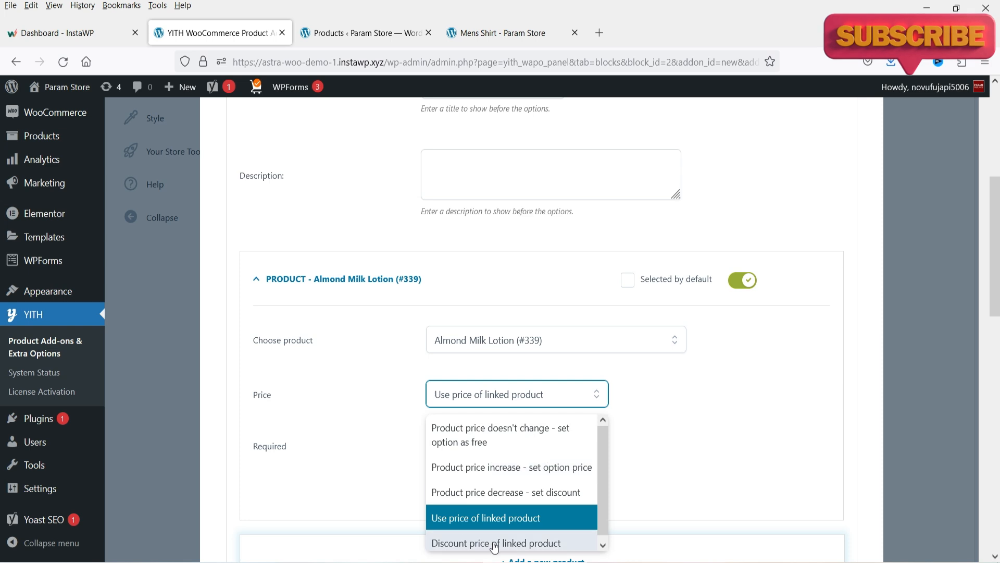
scroll(463, 492, "down", 1)
left_click(463, 490)
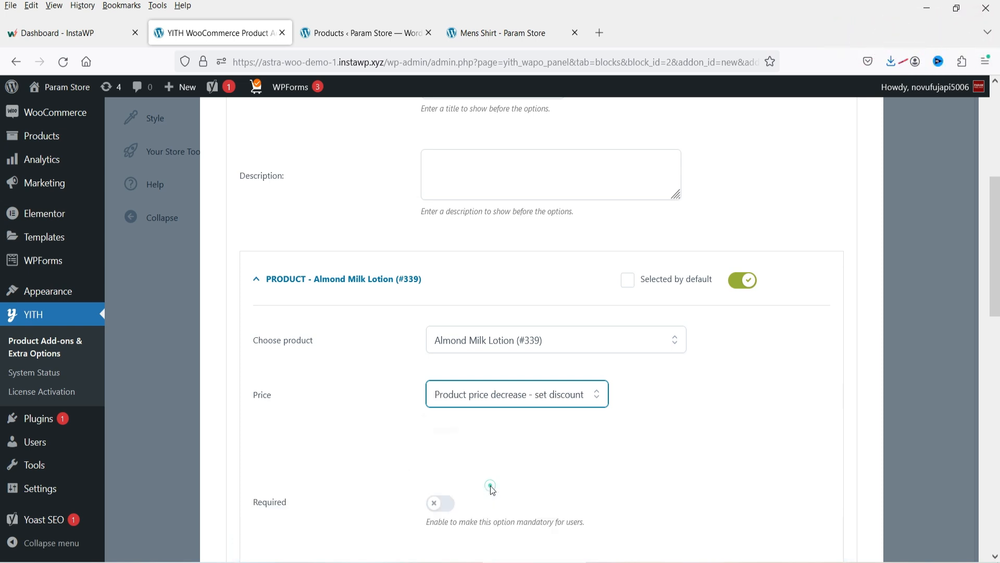
left_click(473, 449)
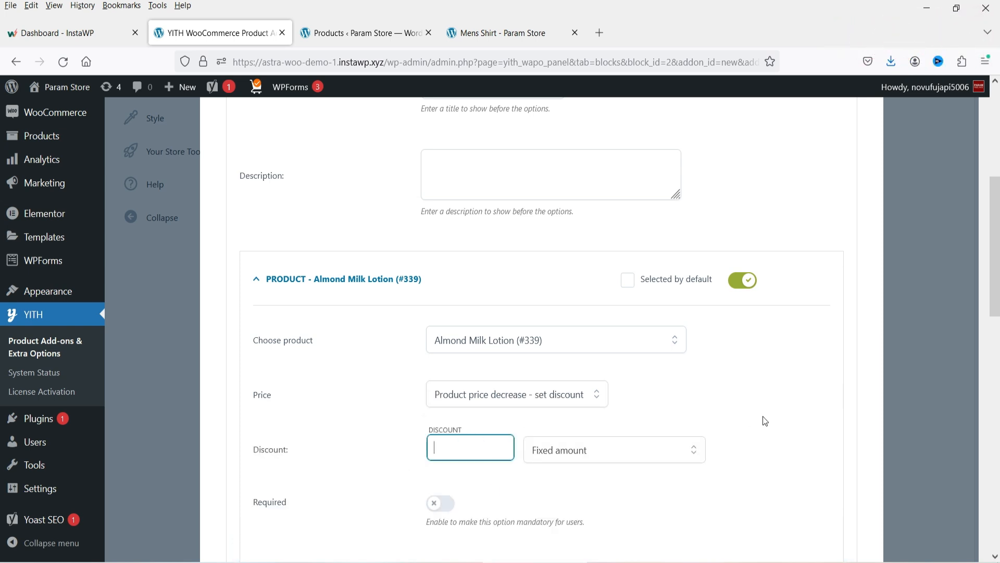
type("5")
Step: Check Almond Milk Lotion's sale price in the store's product list and return to the add-on option
key("ctrl+Tab")
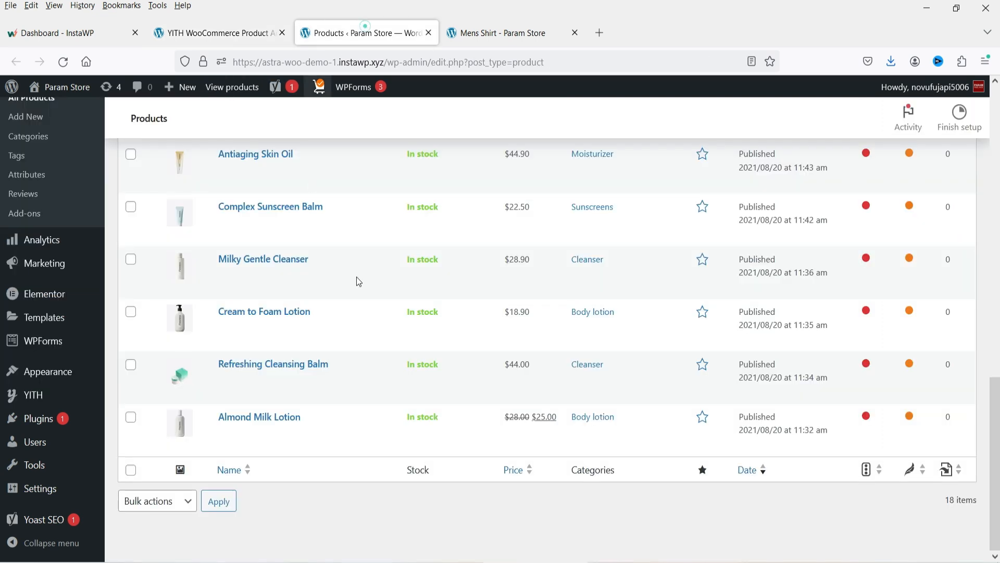
double_click(533, 418)
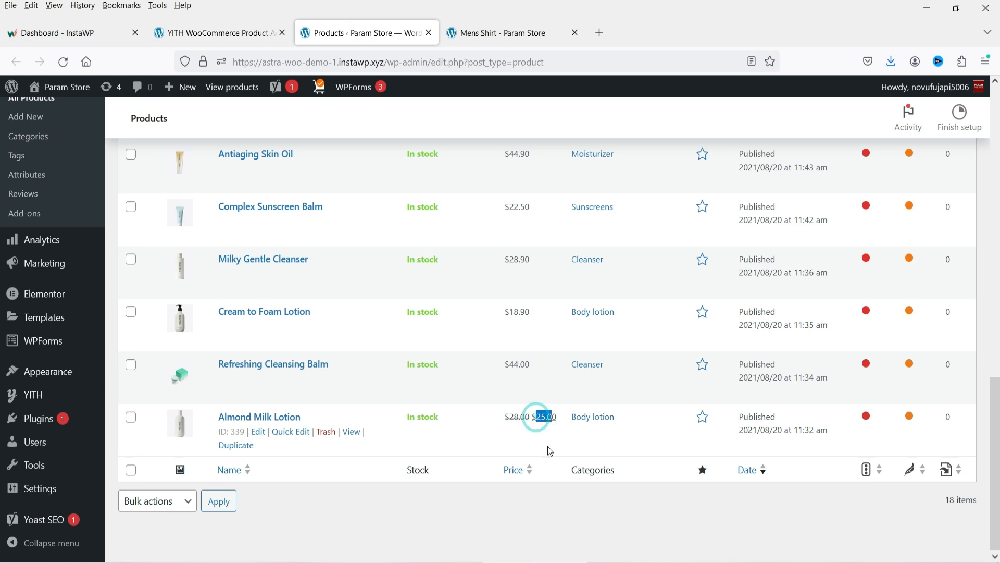
left_click(205, 27)
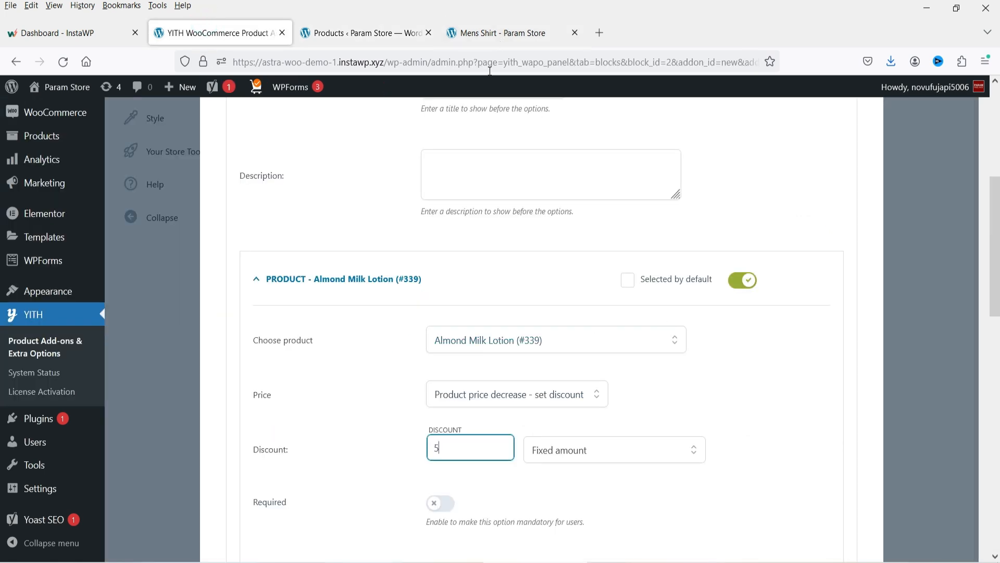
Step: Save the Almond Milk Lotion product option to the Shirt Addons block
scroll(610, 366, "down", 2)
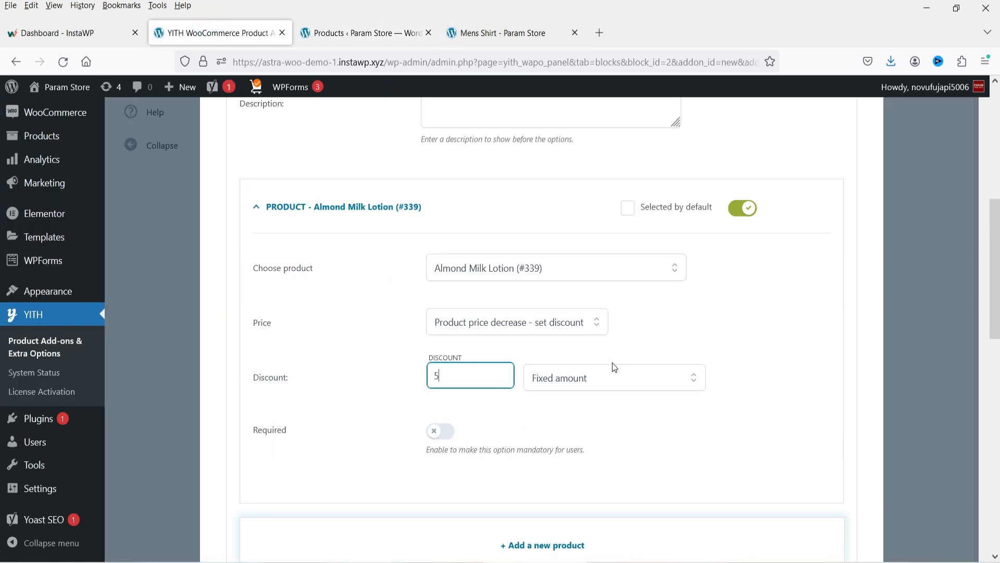
scroll(589, 346, "down", 4)
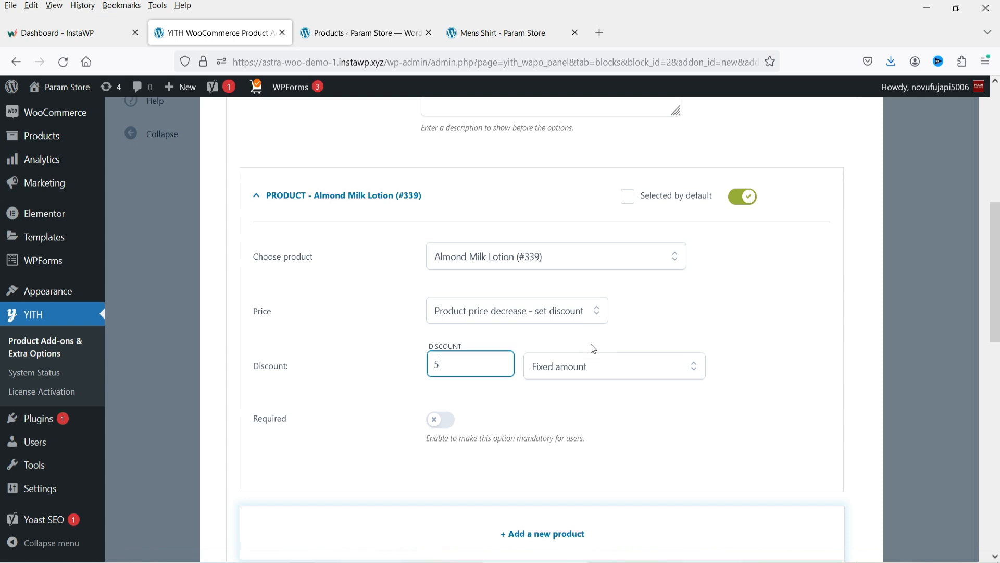
left_click(825, 496)
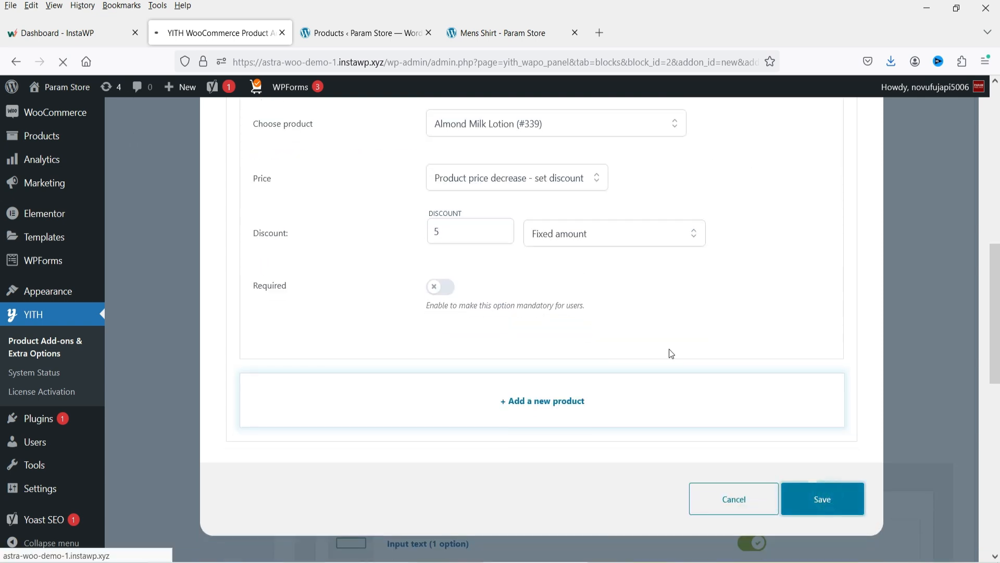
scroll(662, 346, "down", 10)
left_click(315, 474)
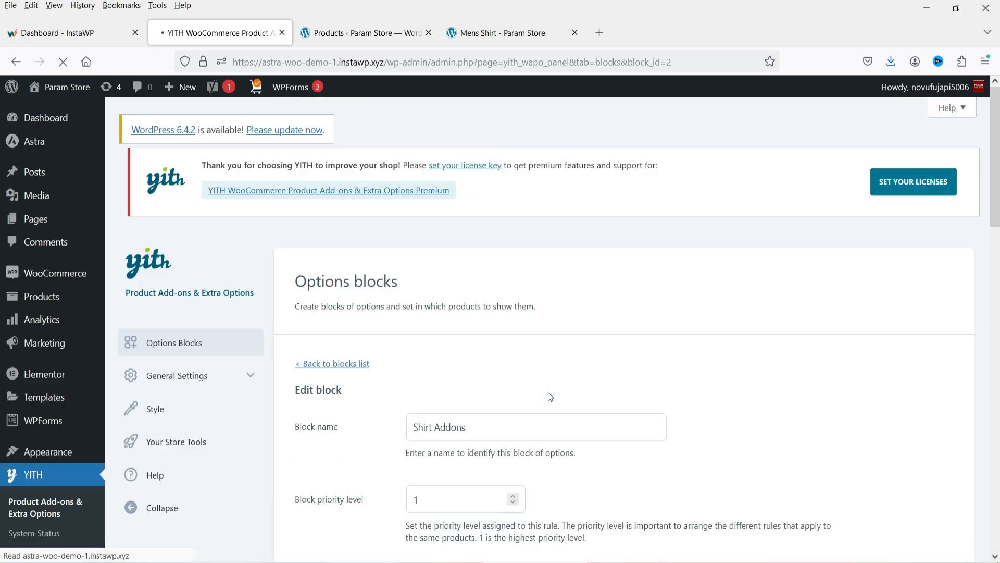
Step: Reload the Mens Shirt store page, examine the Almond Milk Lotion add-on, and choose Yes for printing an image
left_click(503, 33)
key("F5")
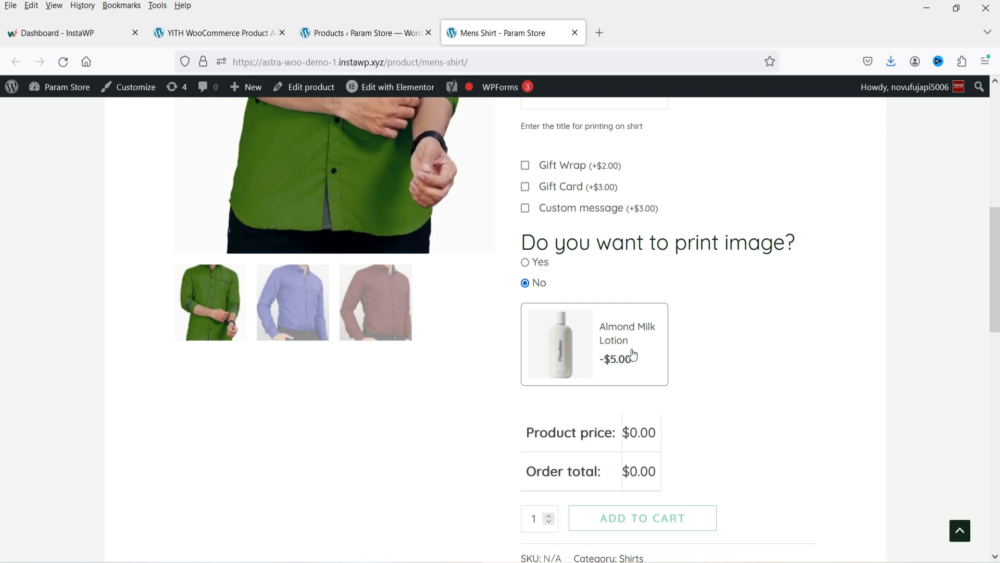
scroll(625, 356, "up", 2)
left_click(525, 334)
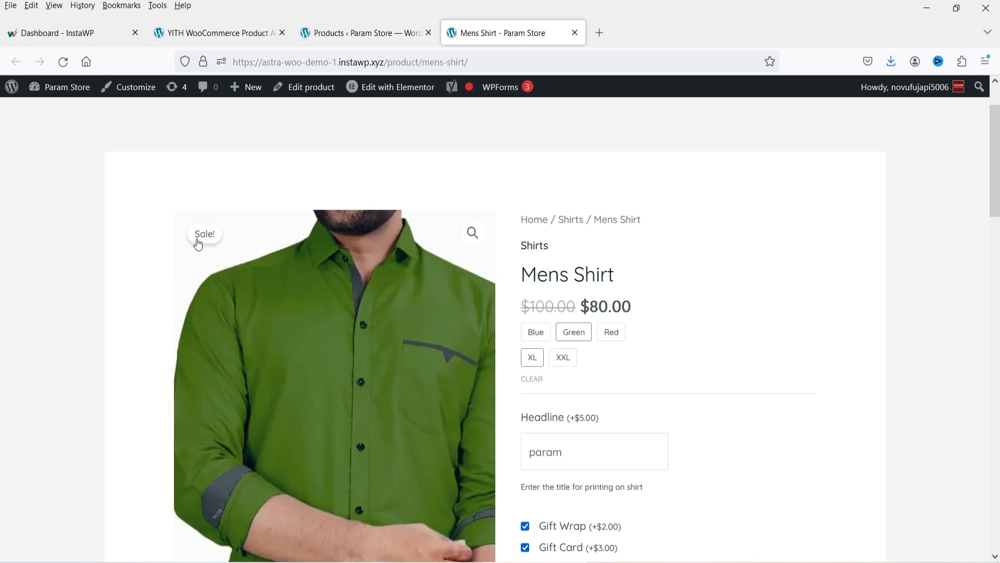
Step: Return to the Shirt Addons block and look through its options
left_click(212, 33)
scroll(638, 279, "down", 4)
scroll(646, 334, "down", 10)
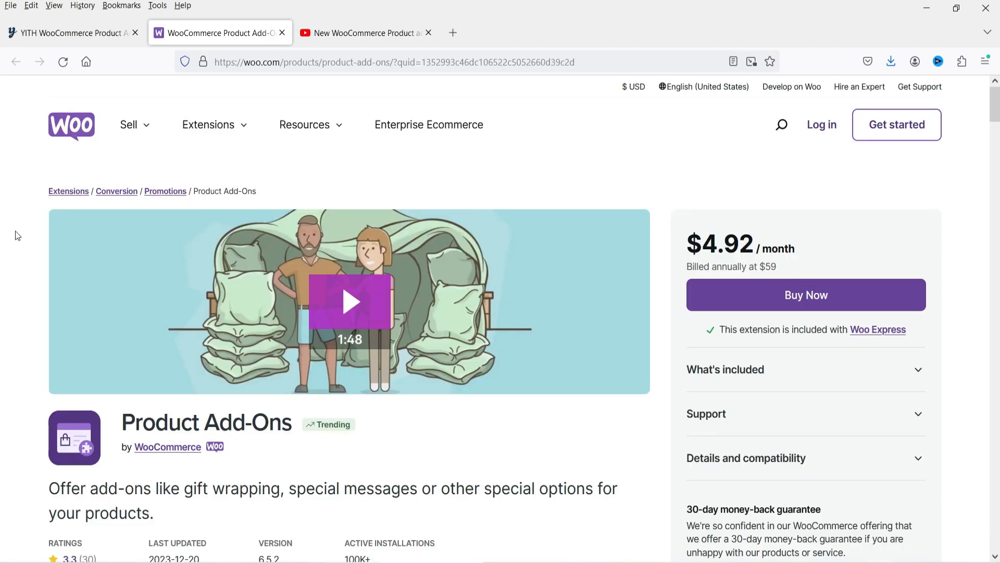
Step: Compare the yearly price of the YITH Product Add-Ons plugin with that of WooCommerce's Product Add-Ons on their product pages
left_click(59, 41)
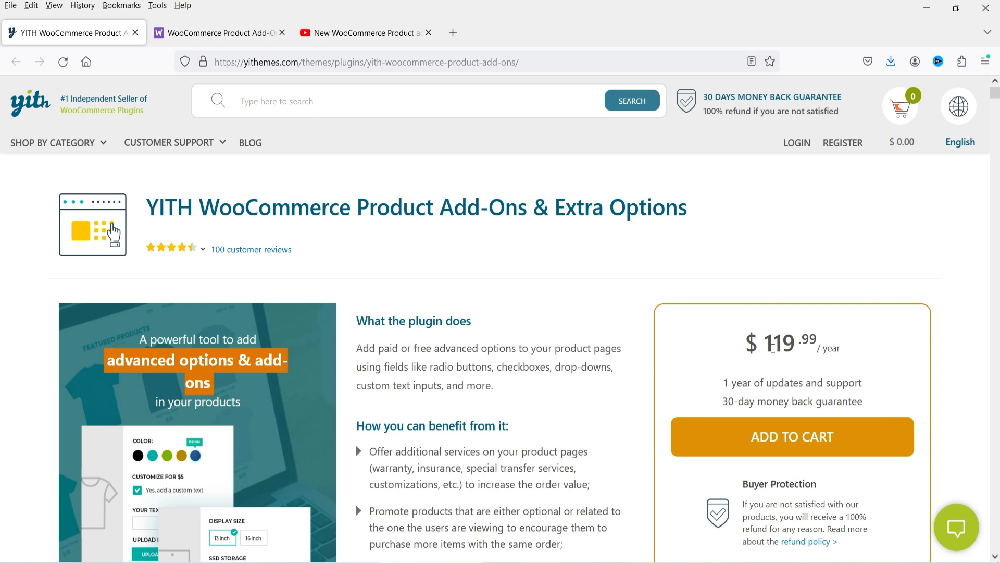
left_click(202, 35)
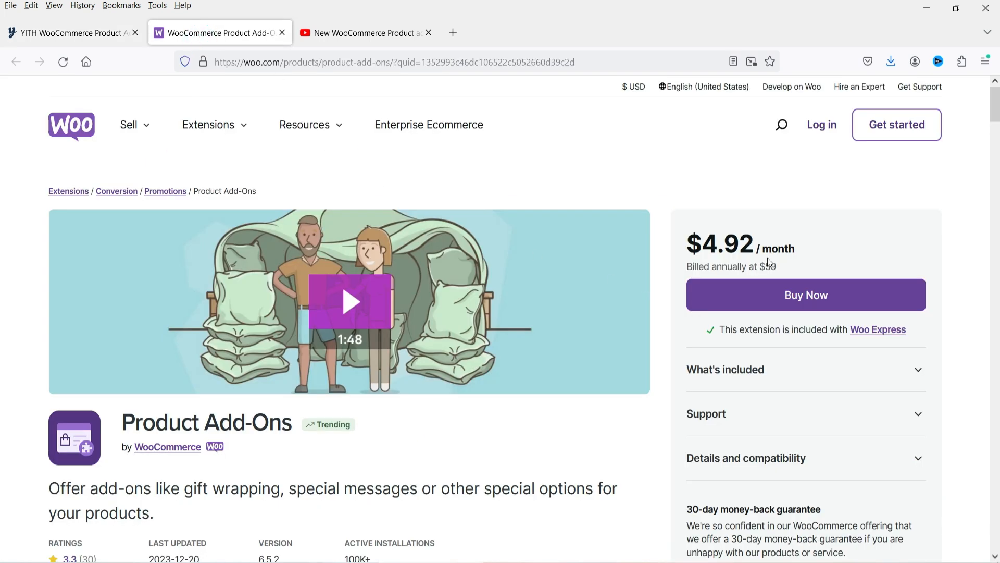
double_click(786, 272)
left_click(771, 267)
left_click(83, 33)
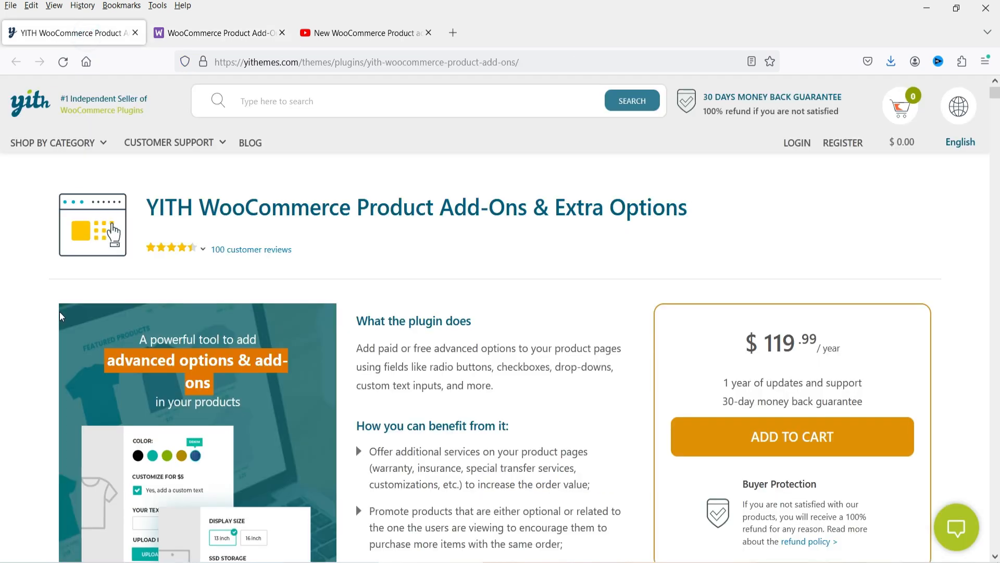